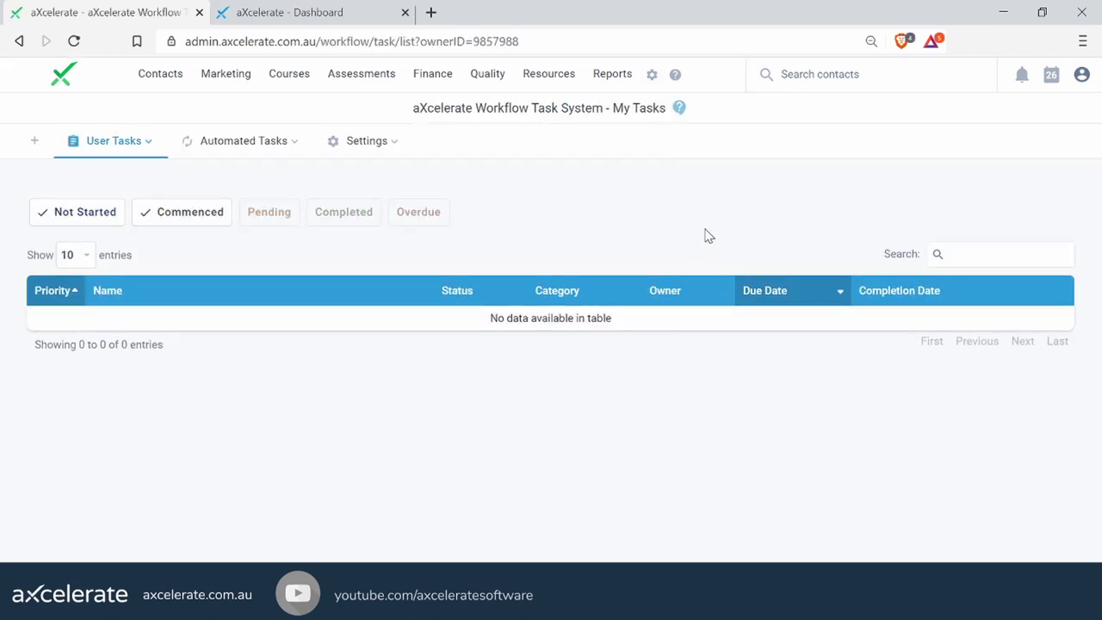
- Open the automated task schedules and start creating a new schedule
click(258, 140)
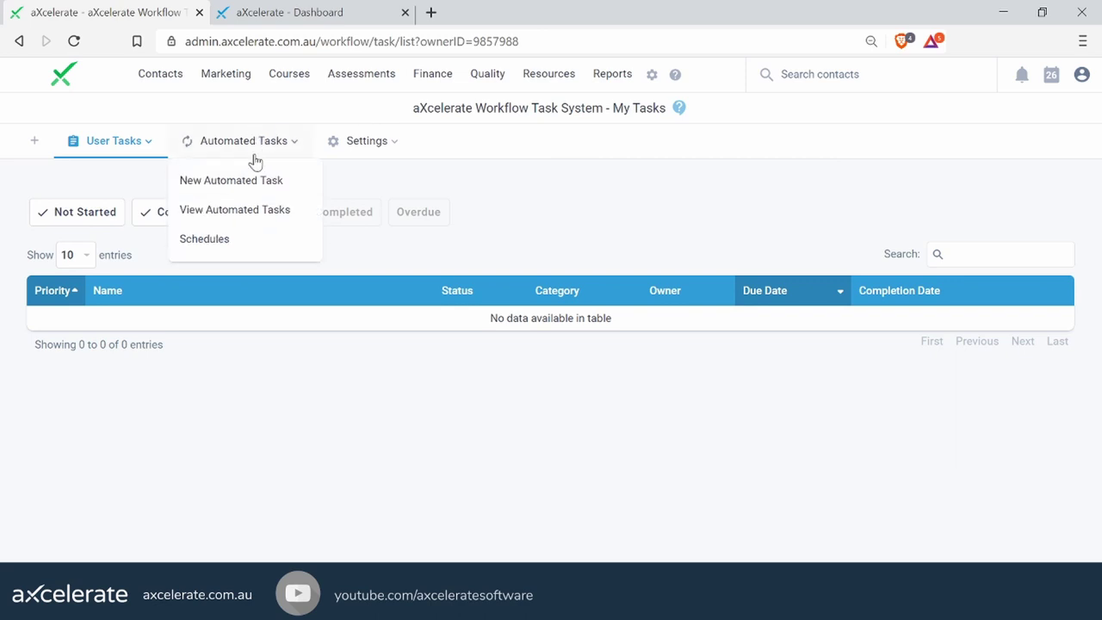
click(226, 243)
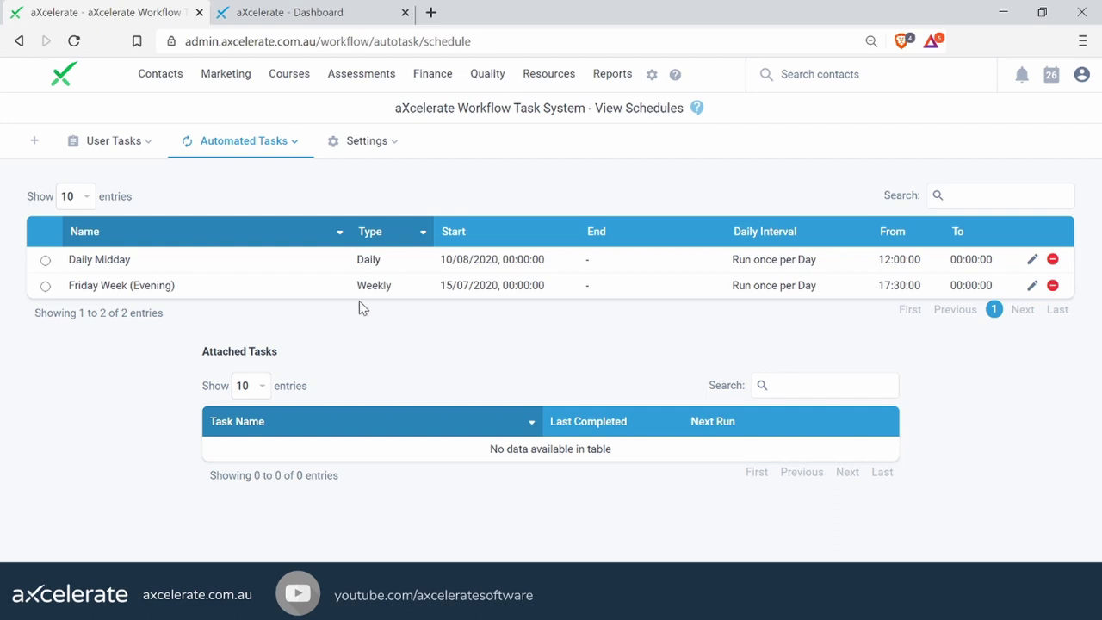
click(41, 145)
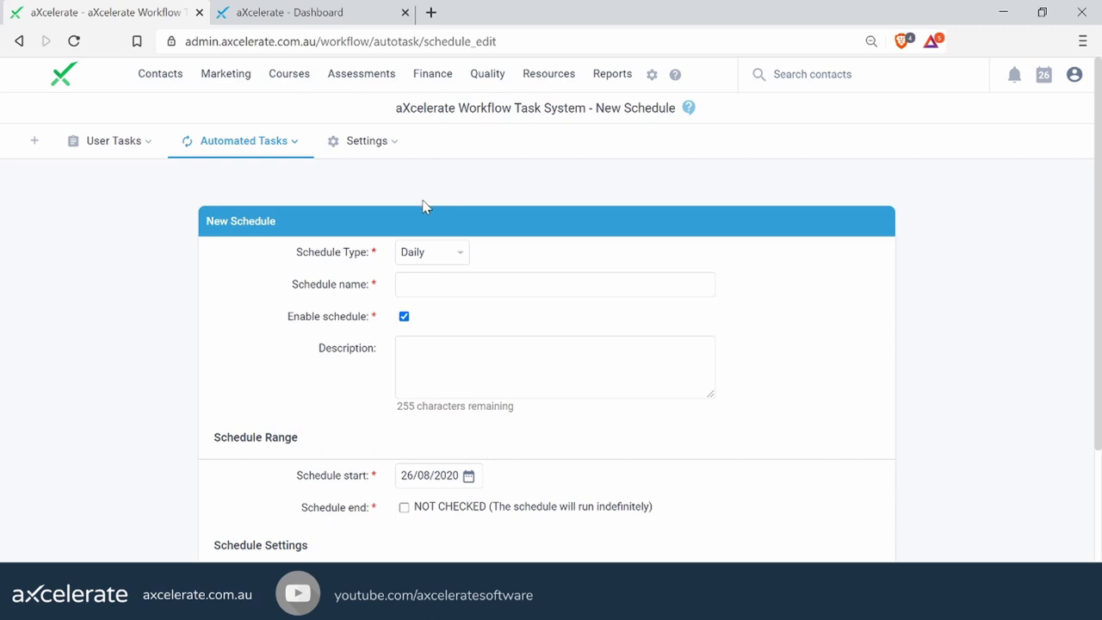
- Switch the new schedule's type to Weekly and examine its recurrence settings
click(420, 254)
scroll(536, 250, down, 2)
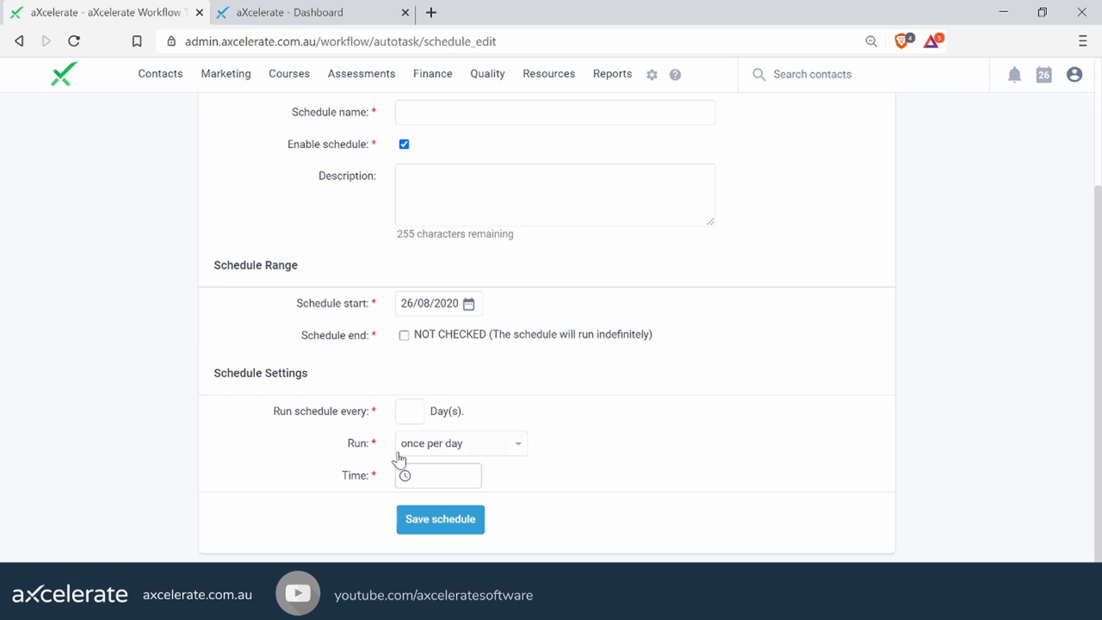
scroll(476, 389, up, 1)
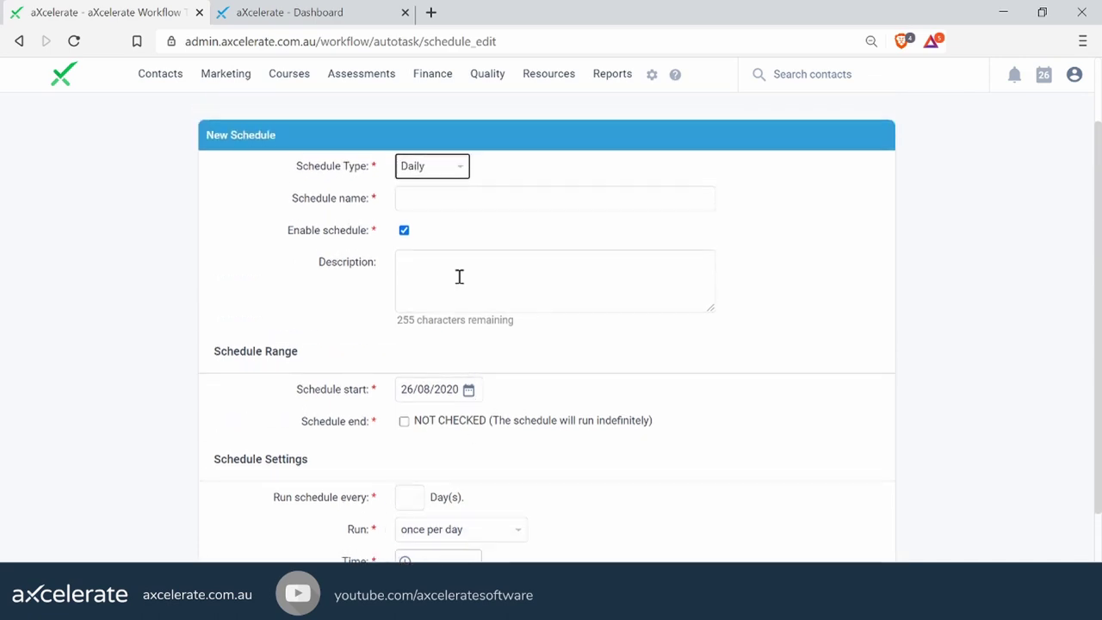
click(430, 166)
click(436, 206)
scroll(241, 257, down, 2)
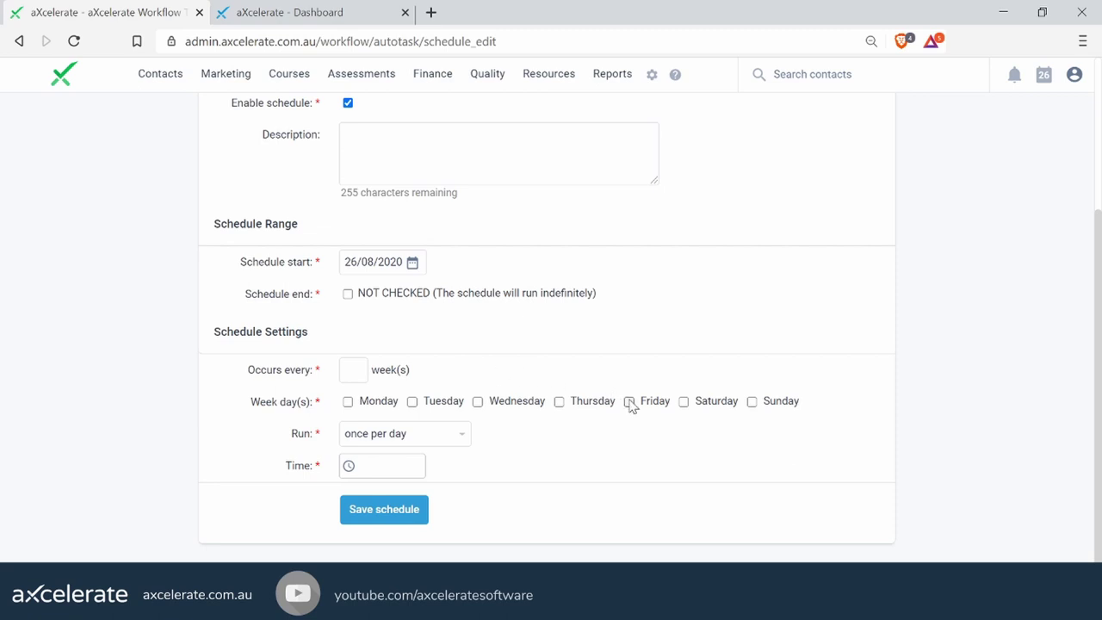
- Switch the schedule type to Monthly and set the recurrence by day number
scroll(401, 400, up, 2)
click(394, 216)
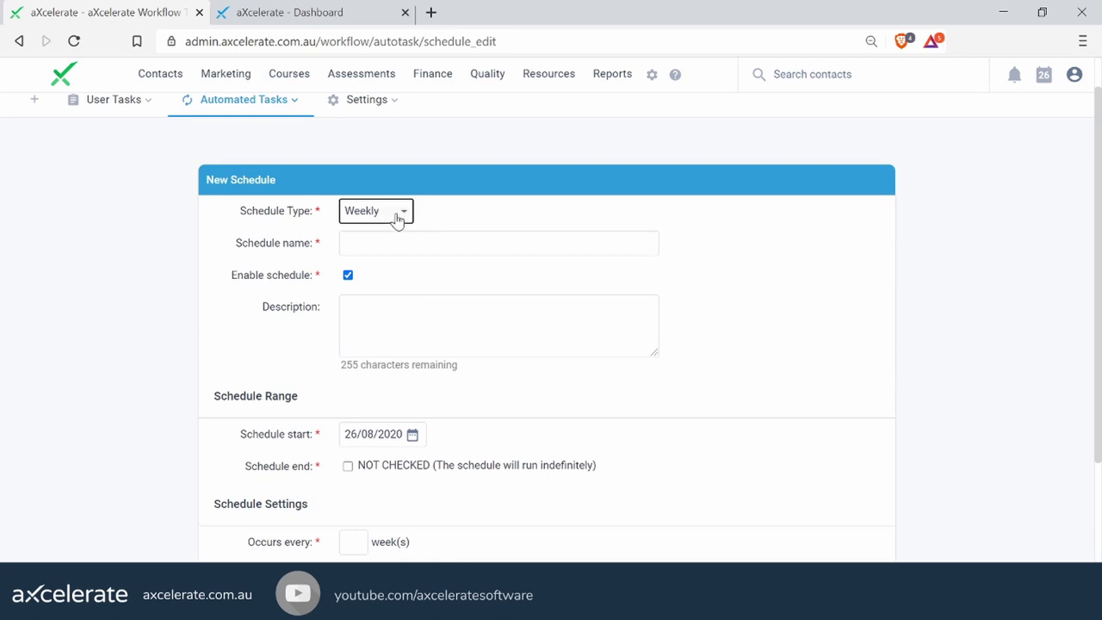
click(394, 263)
scroll(583, 244, down, 2)
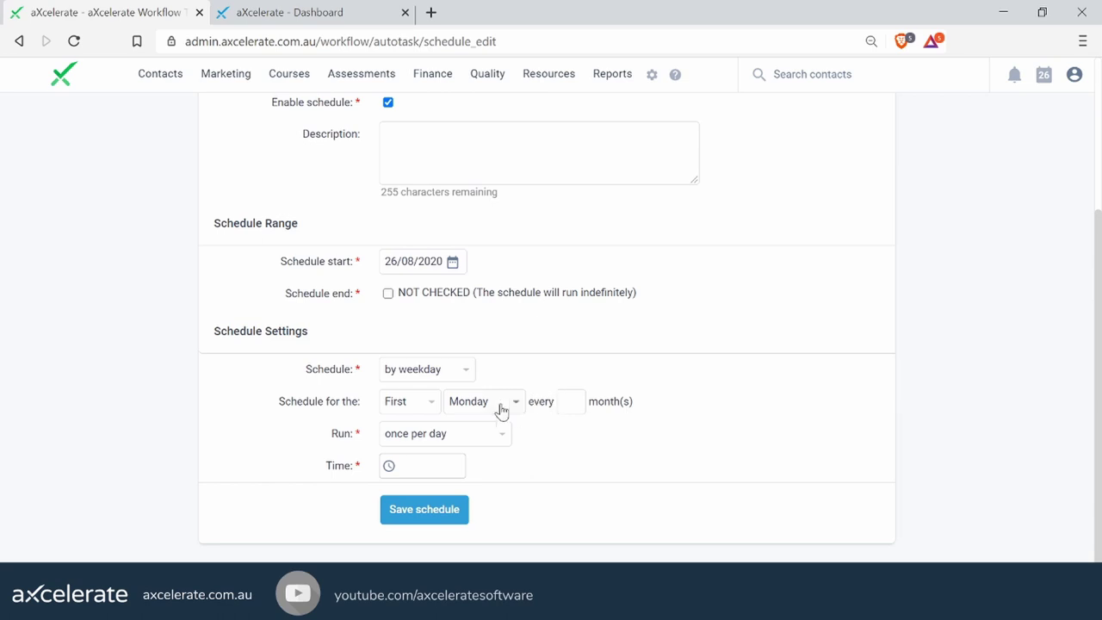
click(469, 372)
click(454, 405)
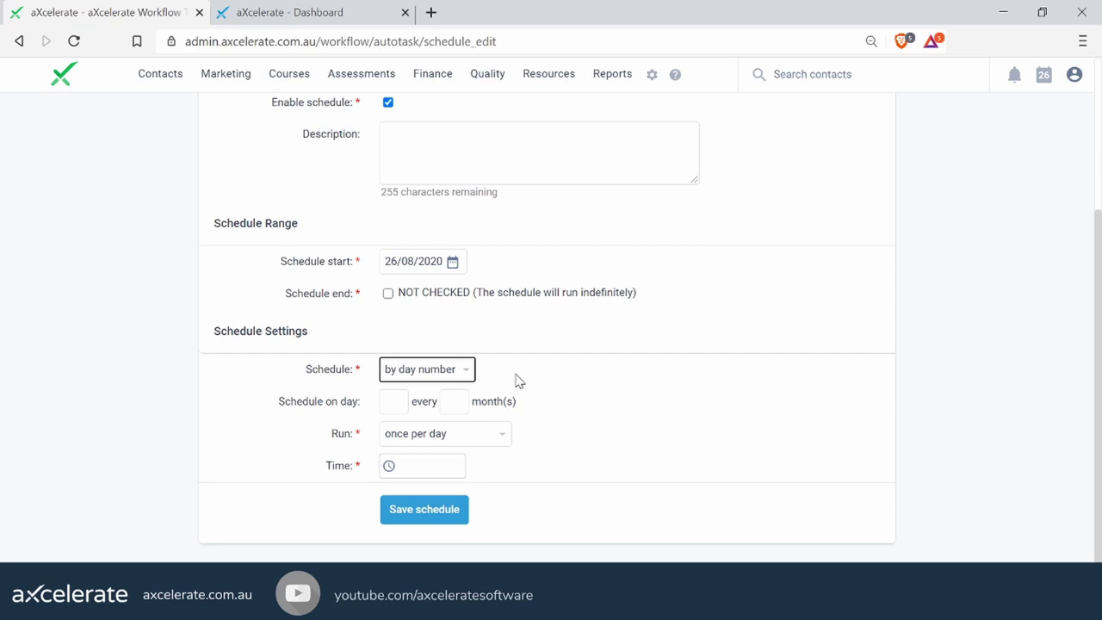
scroll(510, 379, up, 1)
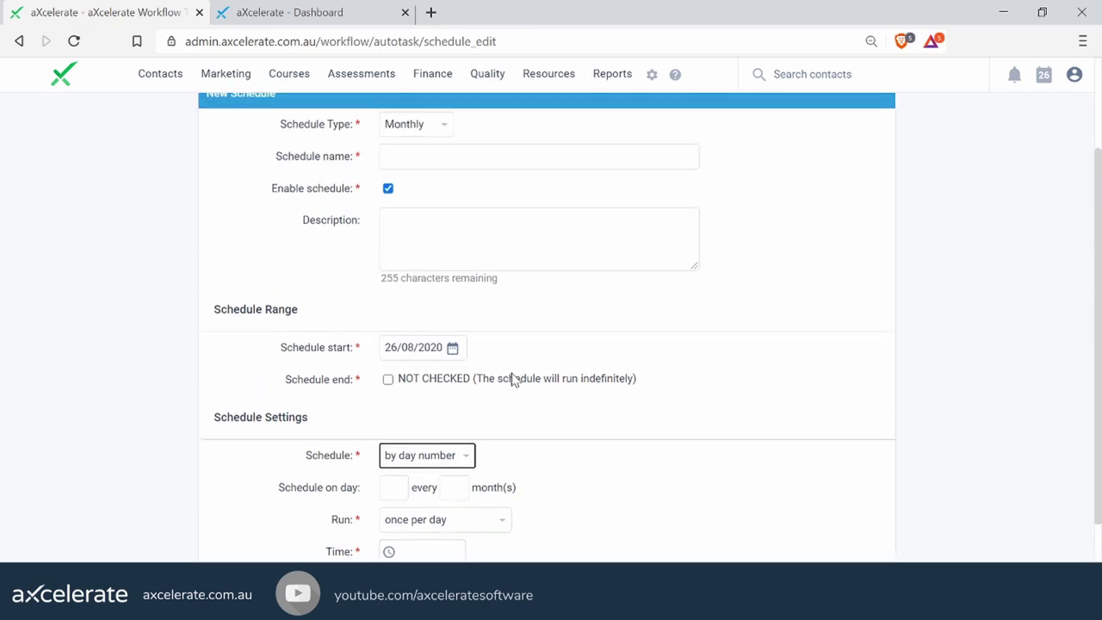
- Set the schedule type to Daily and name the schedule "Daily at 8am"
click(445, 128)
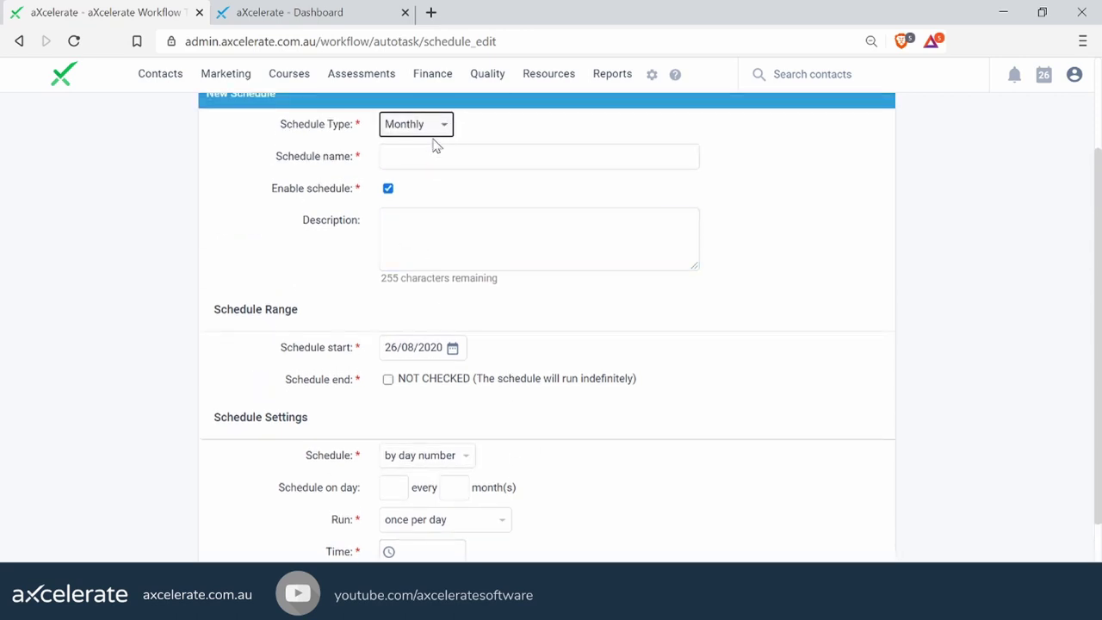
click(434, 149)
click(489, 156)
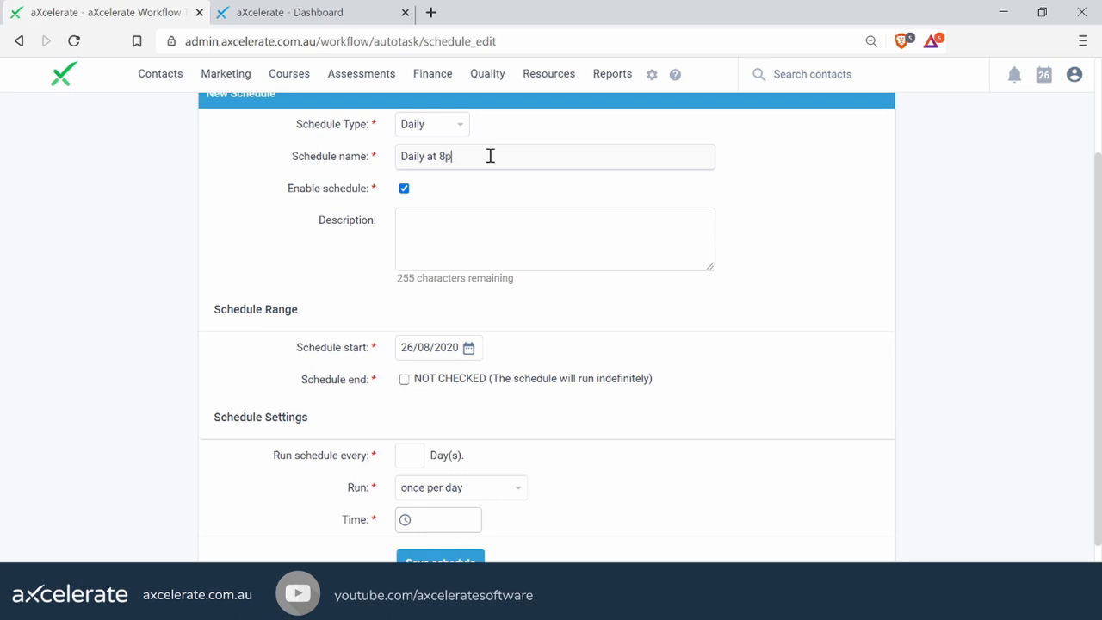
text(Daily at 8pm)
key(BackSpace)
key(BackSpace)
text(a)
- Enter "Runs daily at 8:00" as the schedule's description
click(445, 227)
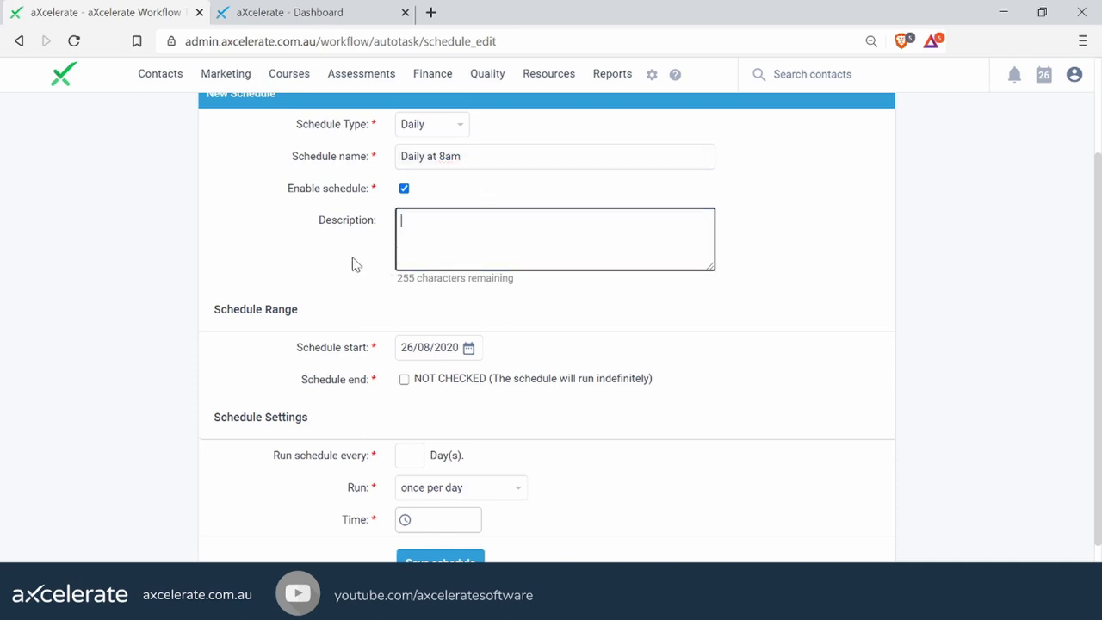
text(Runs daily at 8:00)
click(429, 349)
click(235, 312)
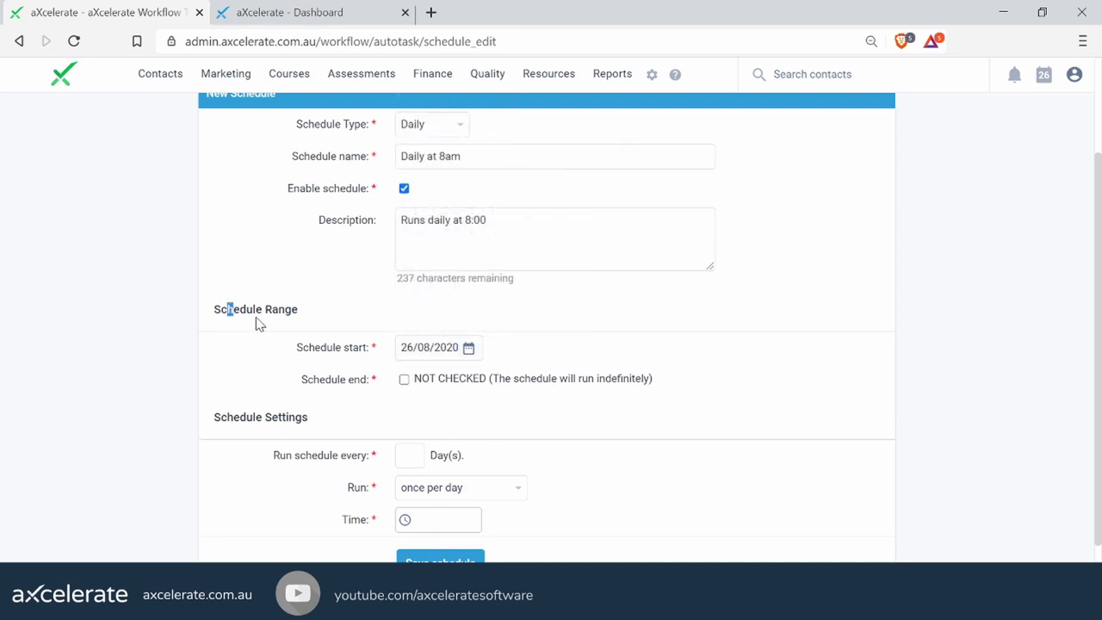
scroll(257, 321, down, 1)
click(272, 312)
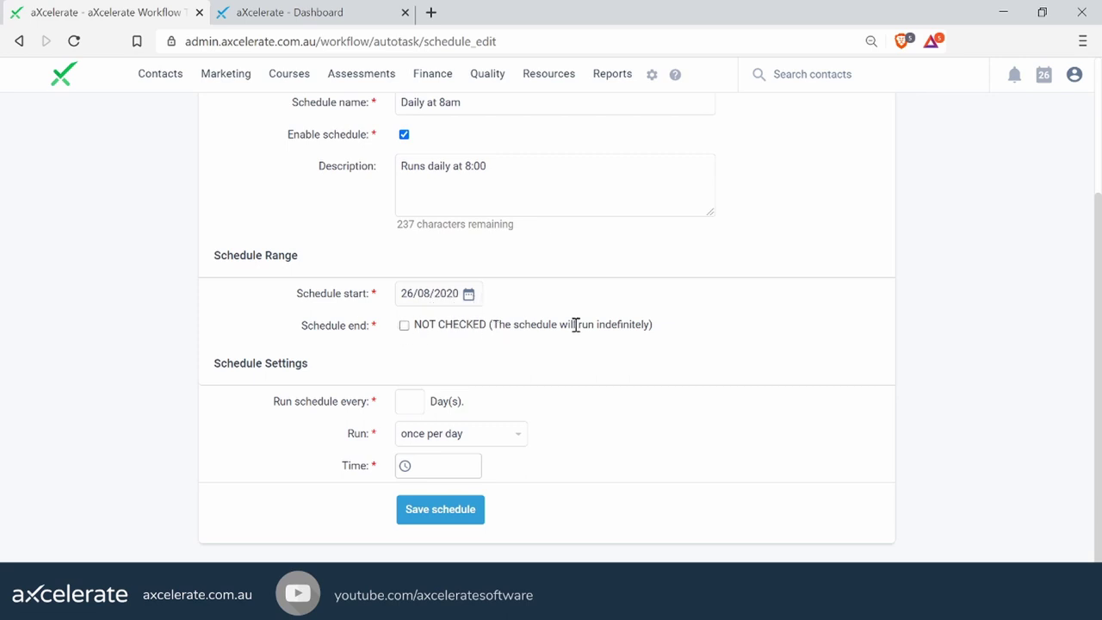
- Try enabling an end date for the schedule, and turn it off again so the schedule runs indefinitely
click(403, 326)
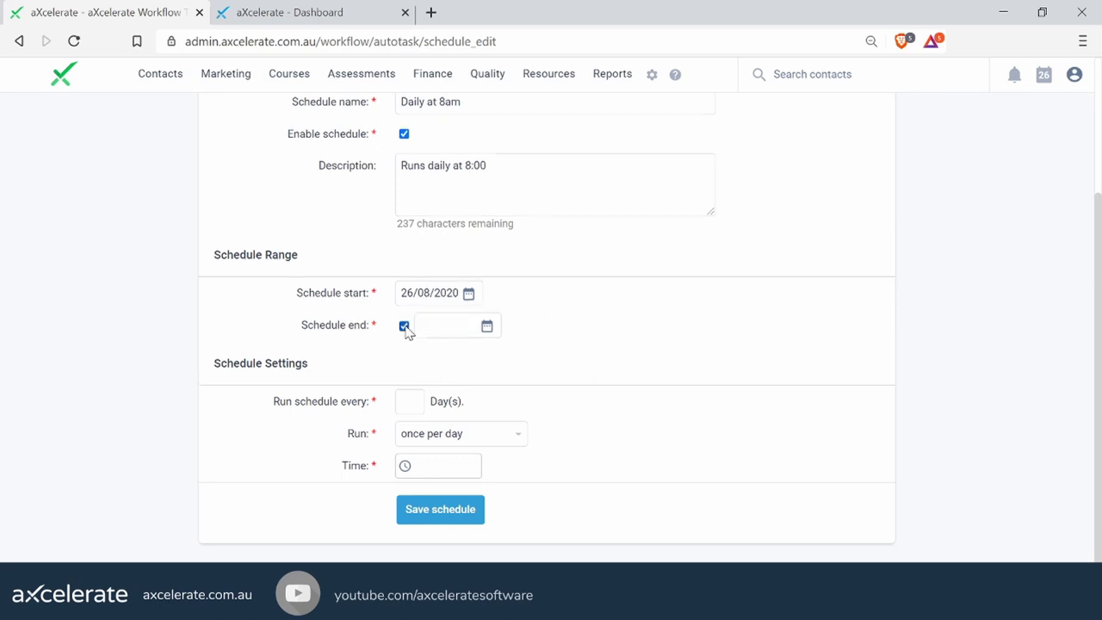
click(403, 326)
double_click(614, 324)
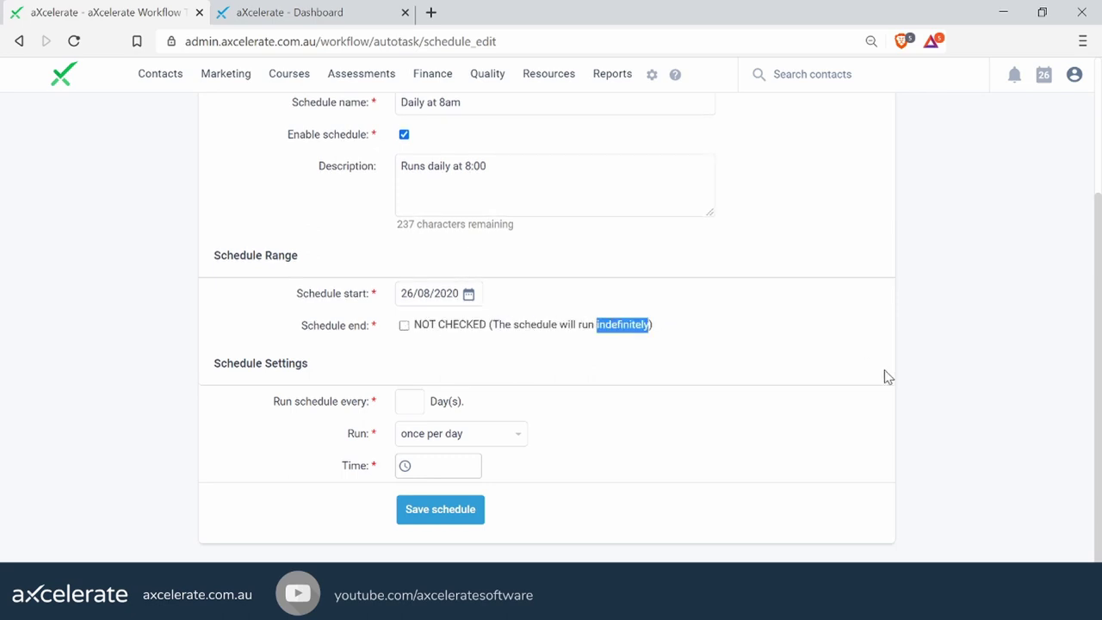
click(403, 326)
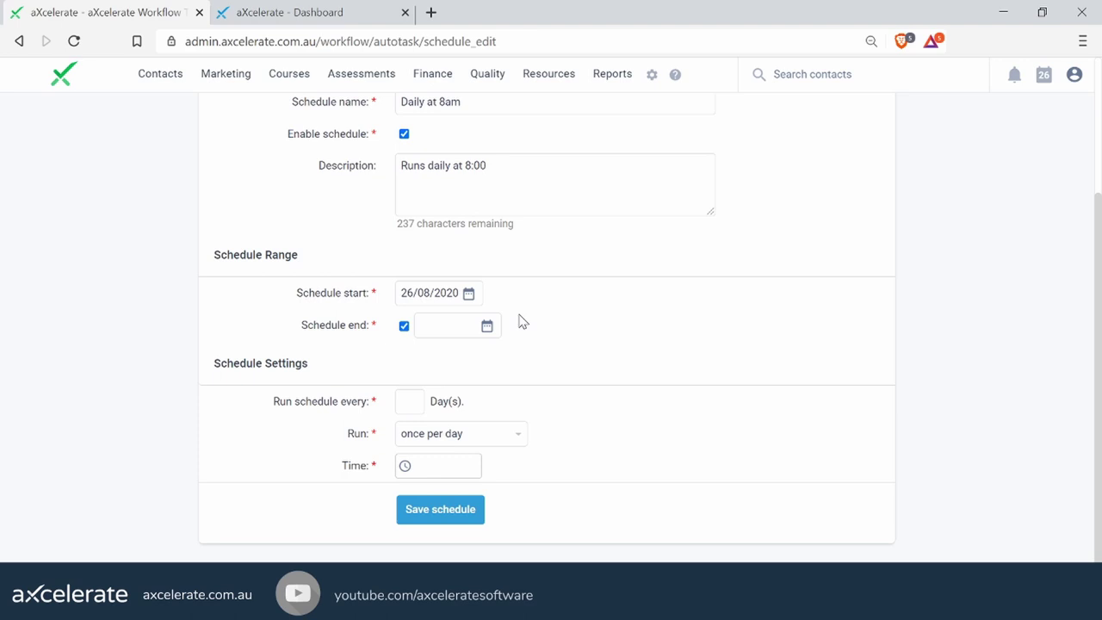
drag(326, 320, 401, 335)
click(403, 326)
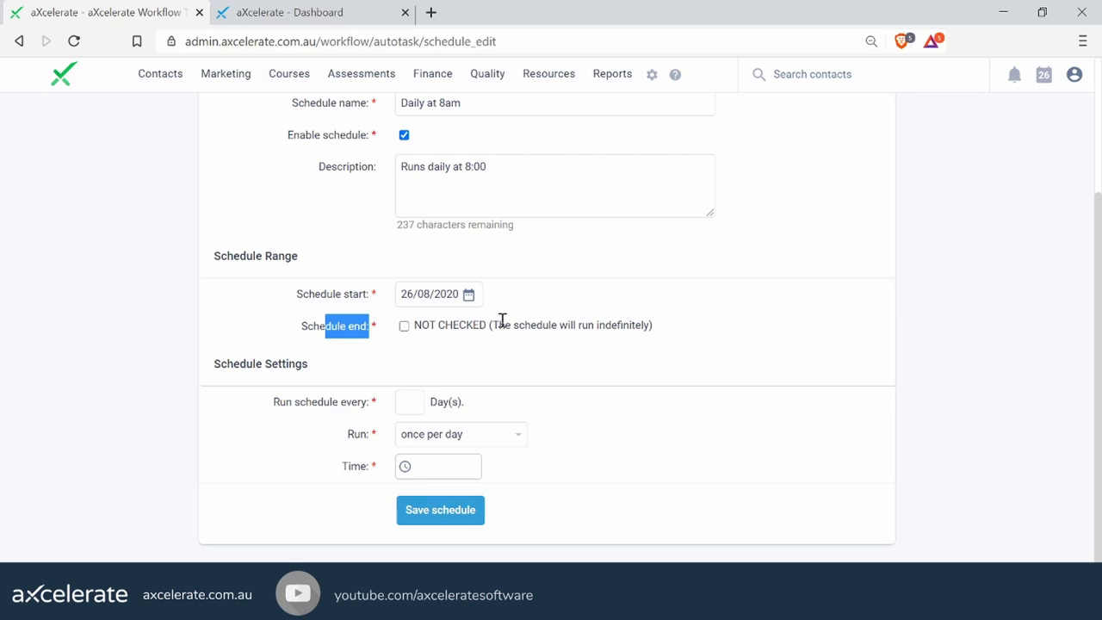
click(551, 319)
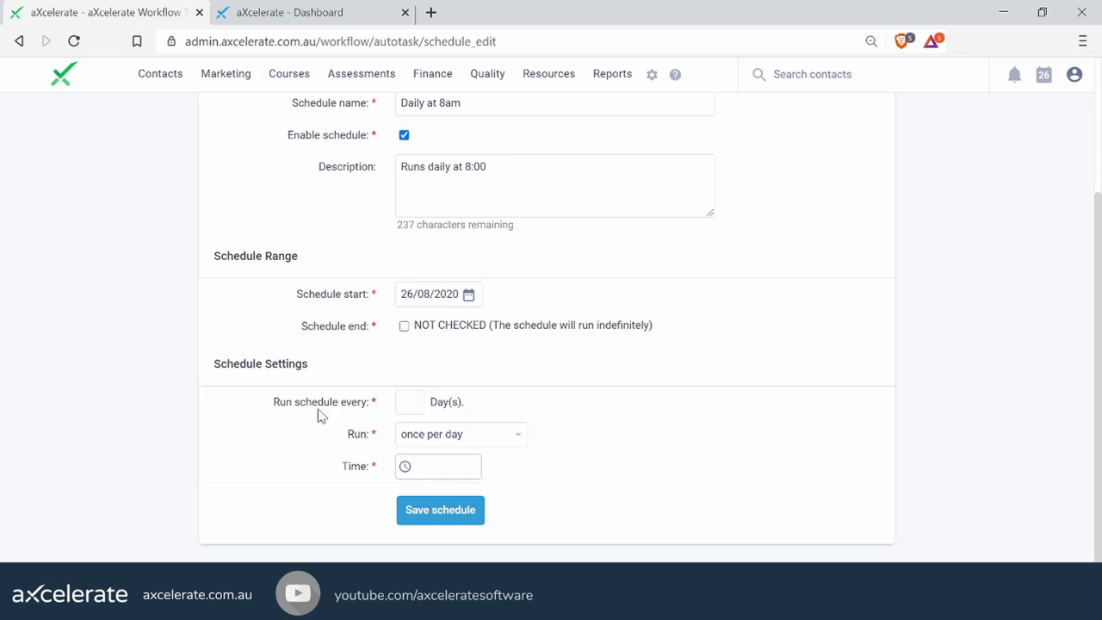
- Set the schedule to run every 1 day, once per day at 8:00 AM, and save it
drag(452, 402, 458, 402)
click(418, 403)
text(2)
text(1)
click(496, 436)
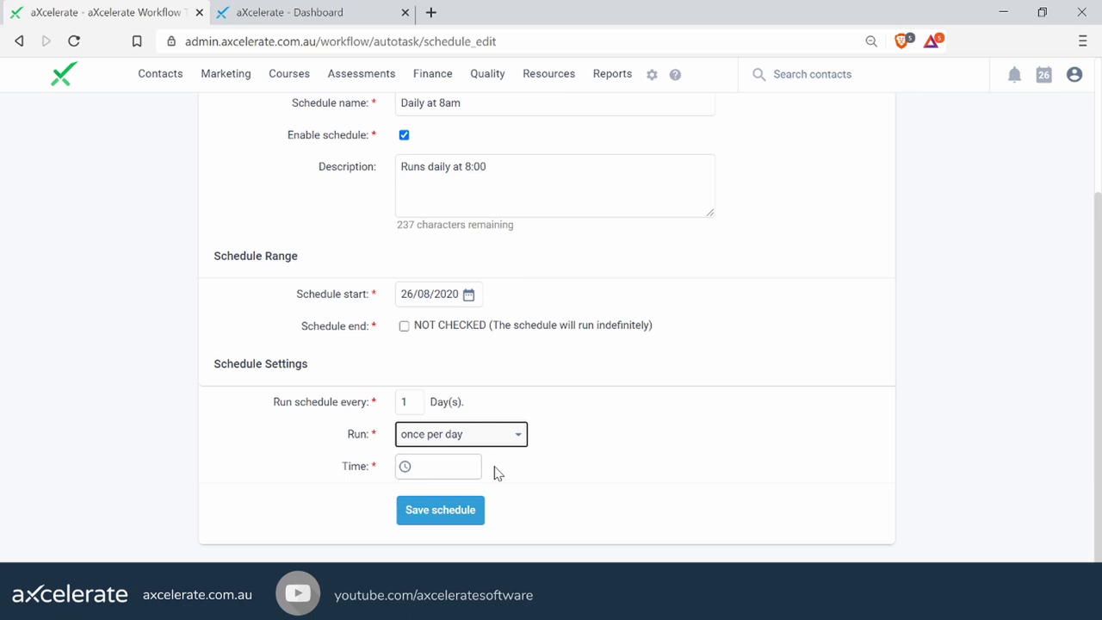
click(569, 416)
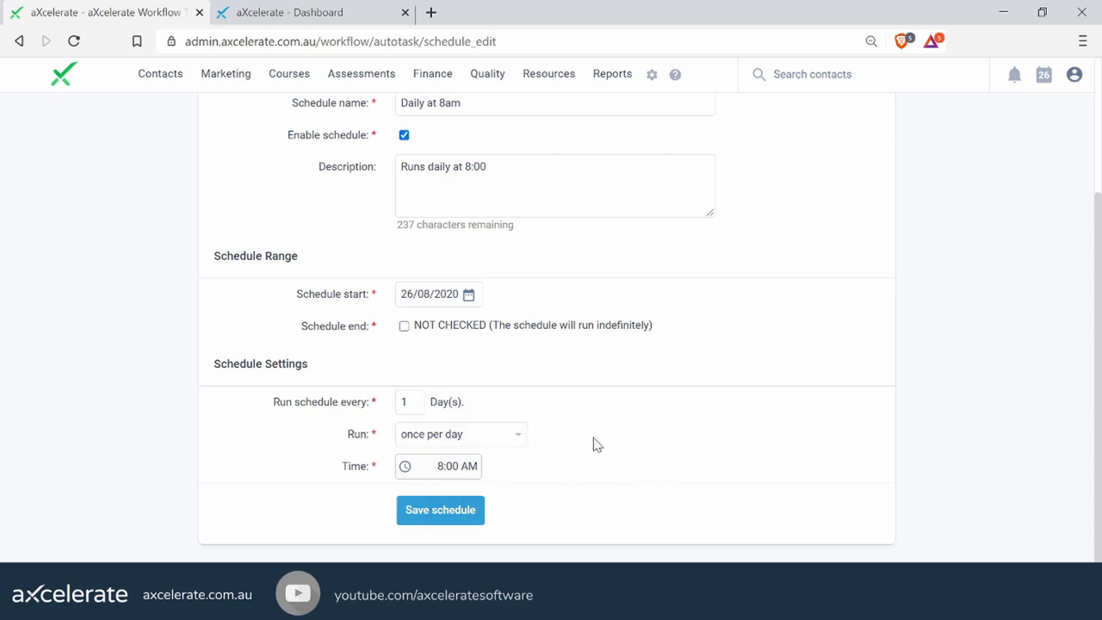
click(463, 511)
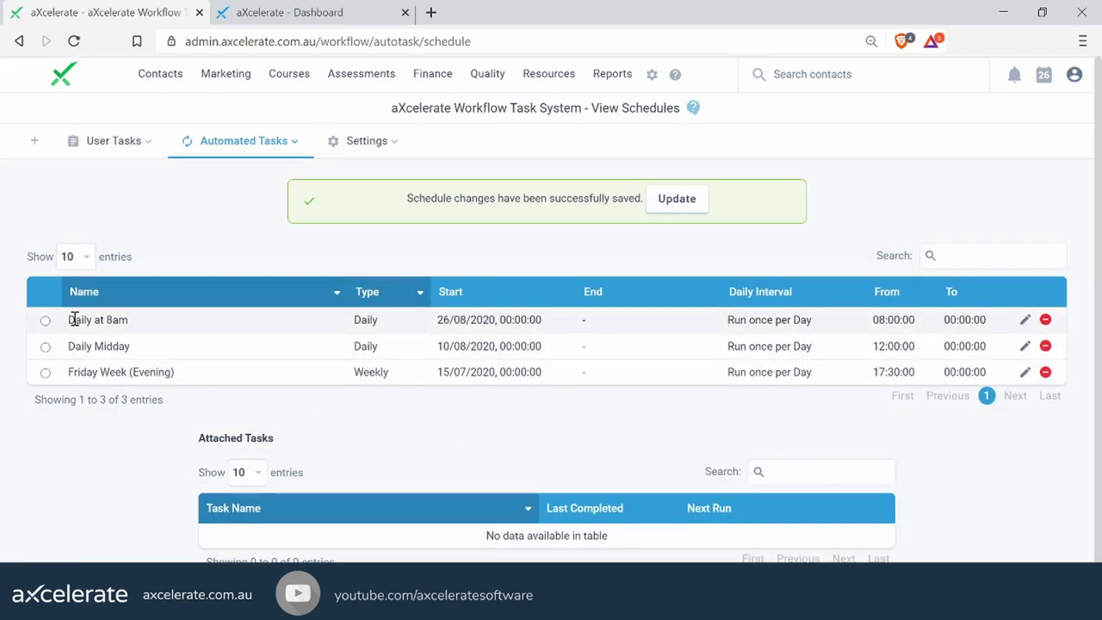
drag(74, 317, 910, 317)
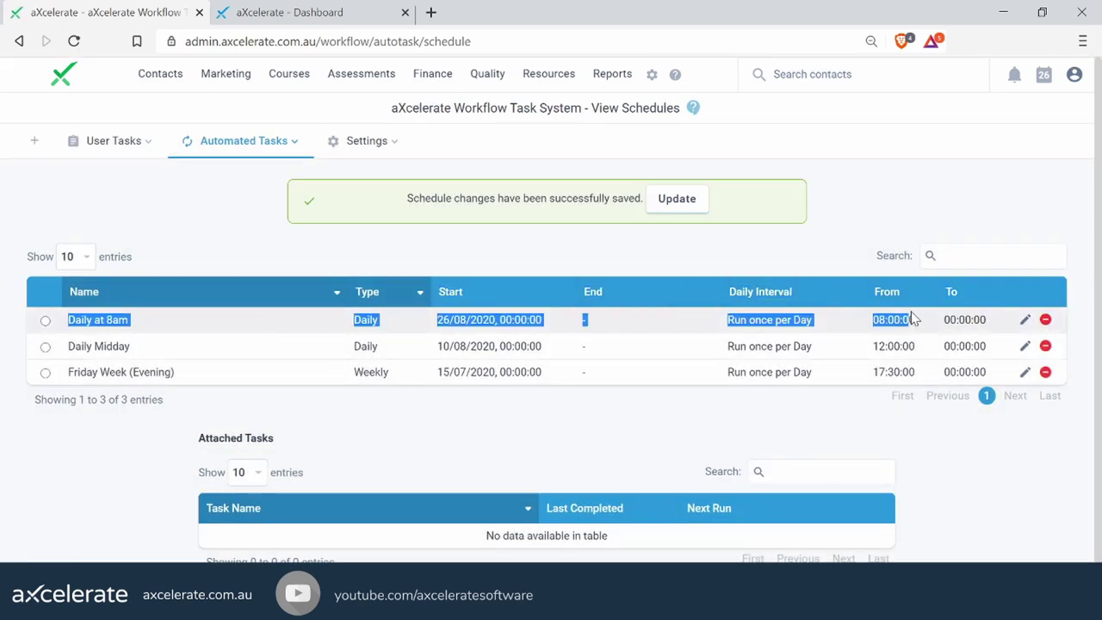
click(663, 428)
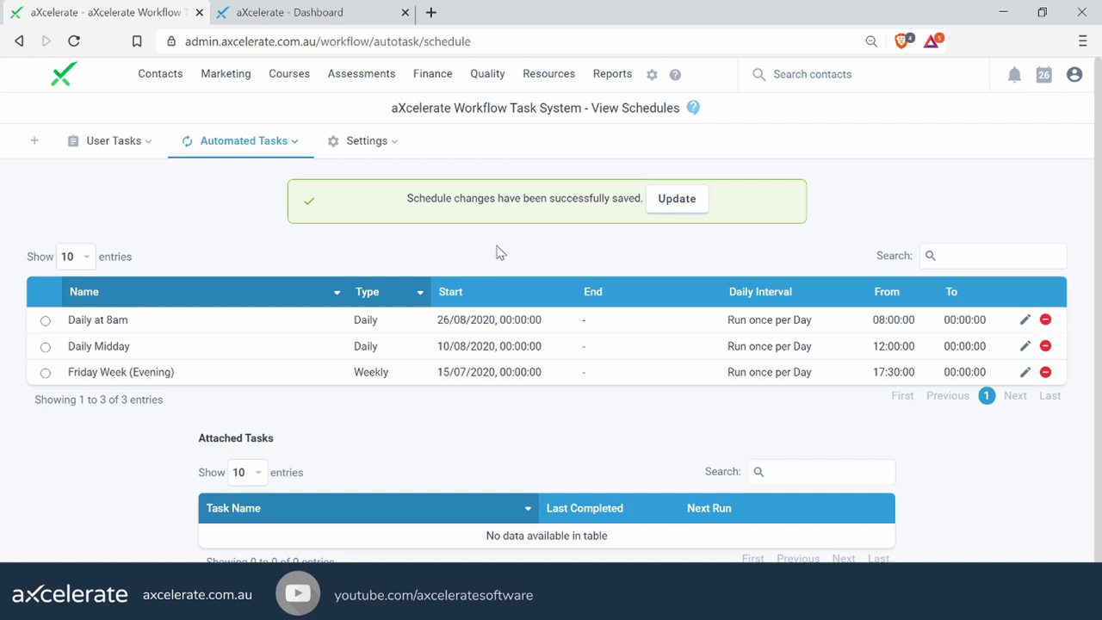
- Start a new automated task named "Daily enrolments report" with the description "Sends a list of students each day"
click(186, 153)
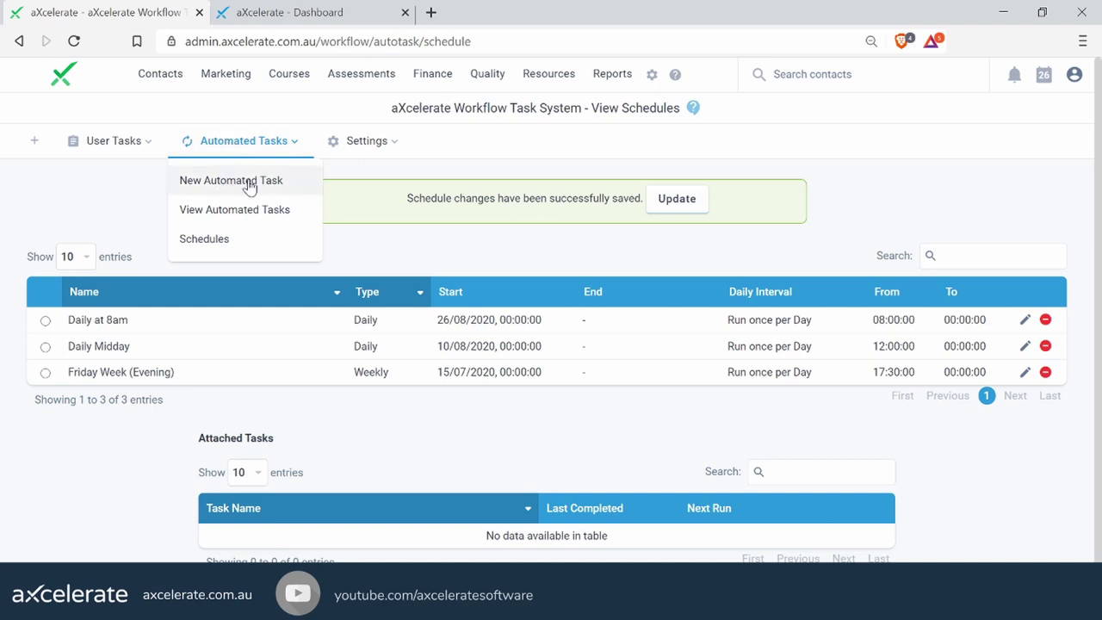
click(281, 186)
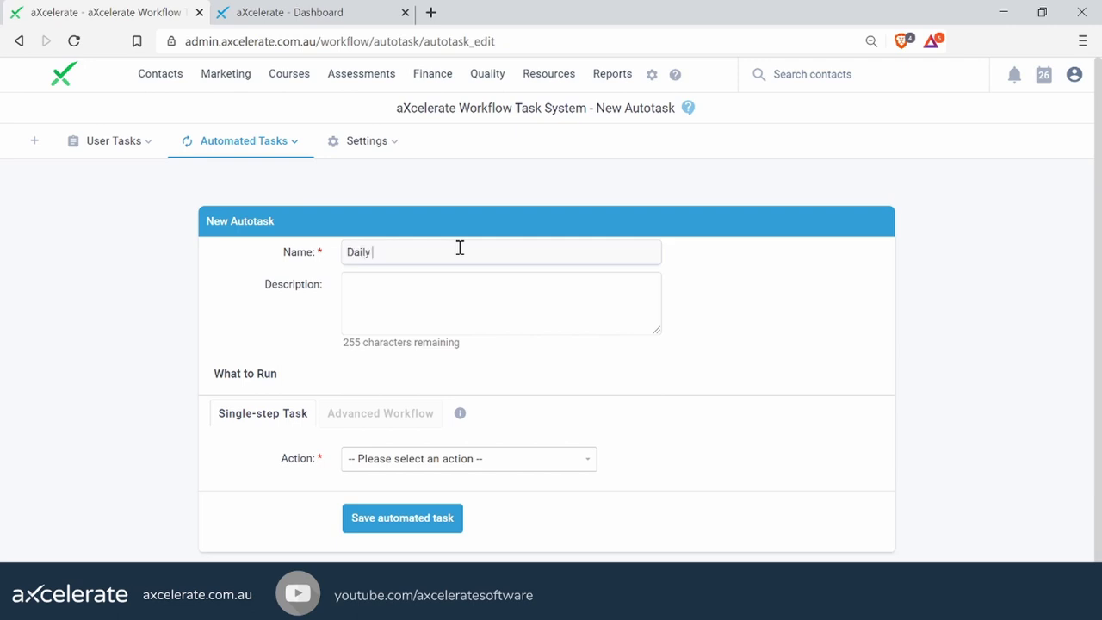
text(nts report)
key(Tab)
click(755, 398)
click(495, 305)
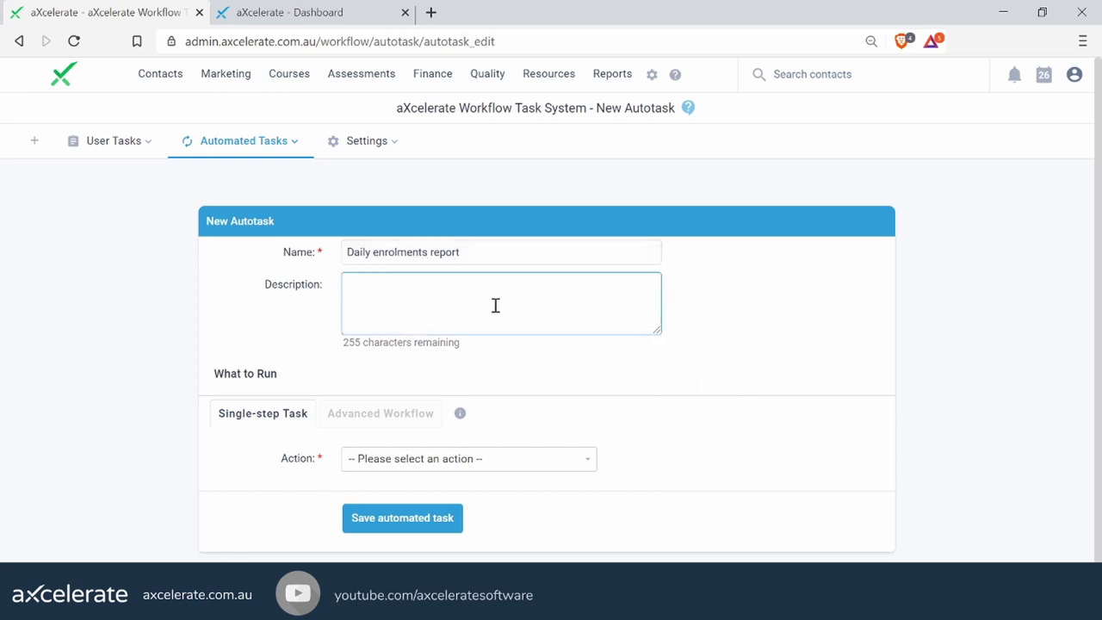
click(491, 306)
text(Sends a .ist of students each day)
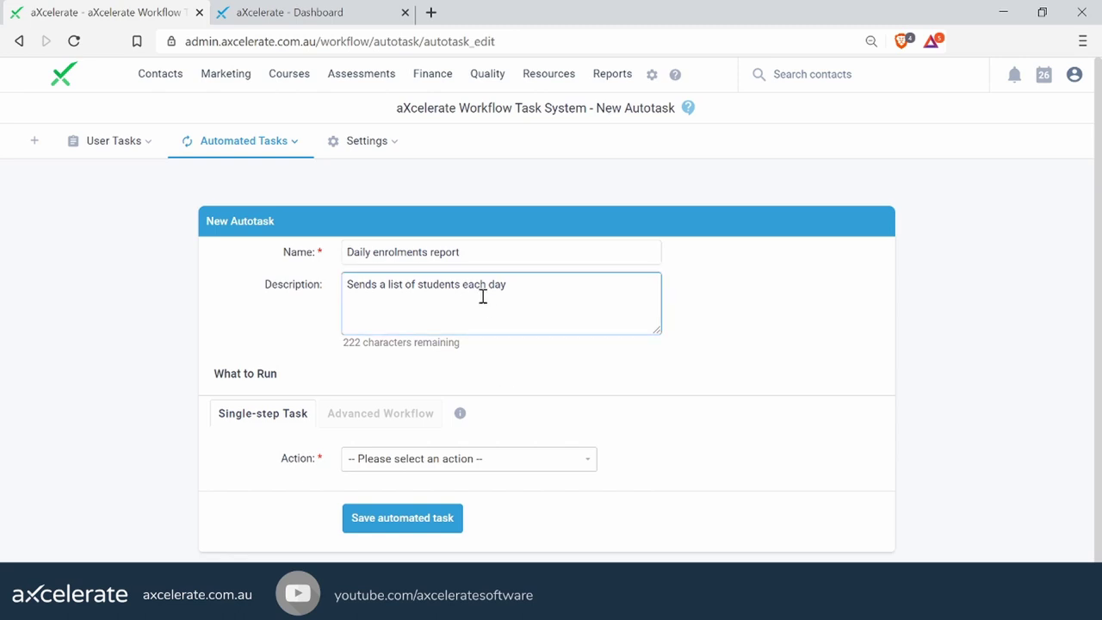
- Set the automated task's single-step action to Queue Saved Report
scroll(483, 296, down, 1)
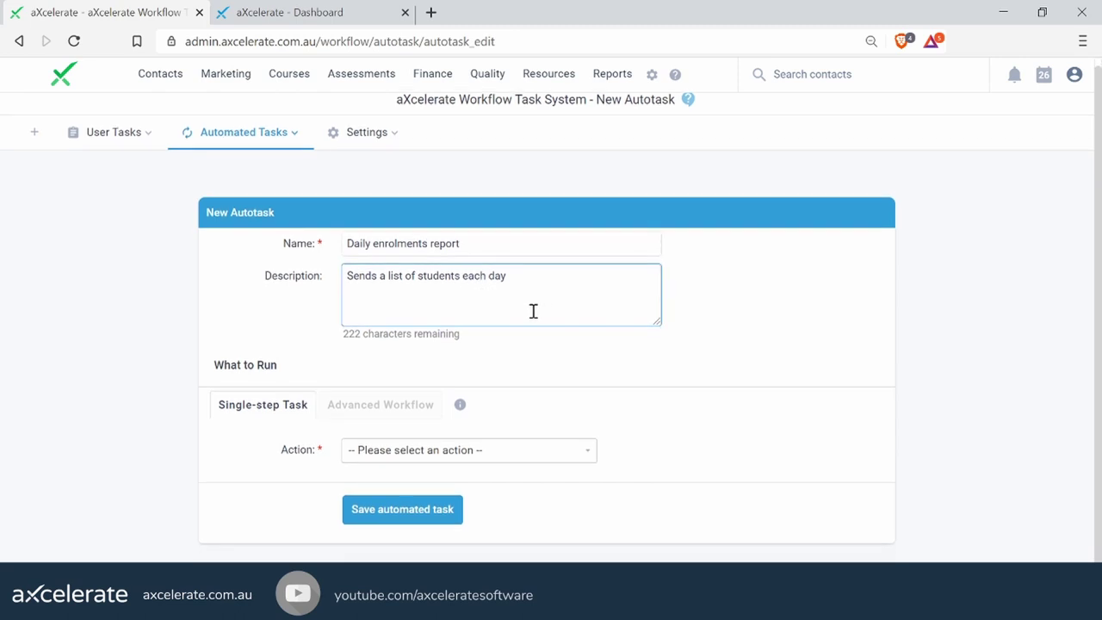
click(293, 409)
click(327, 457)
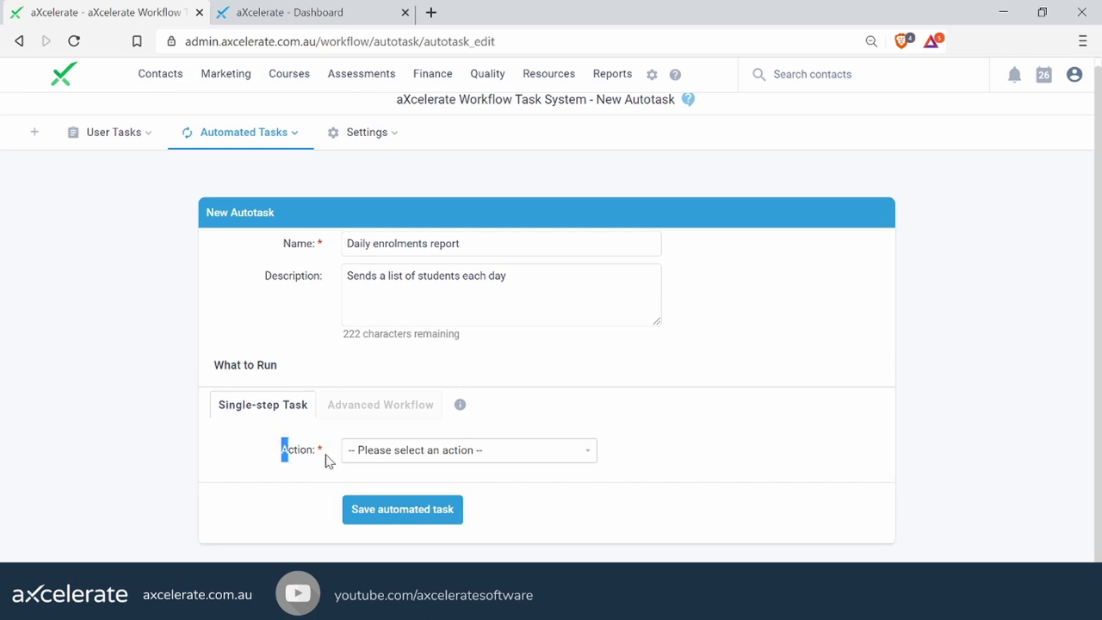
click(562, 450)
scroll(711, 433, down, 2)
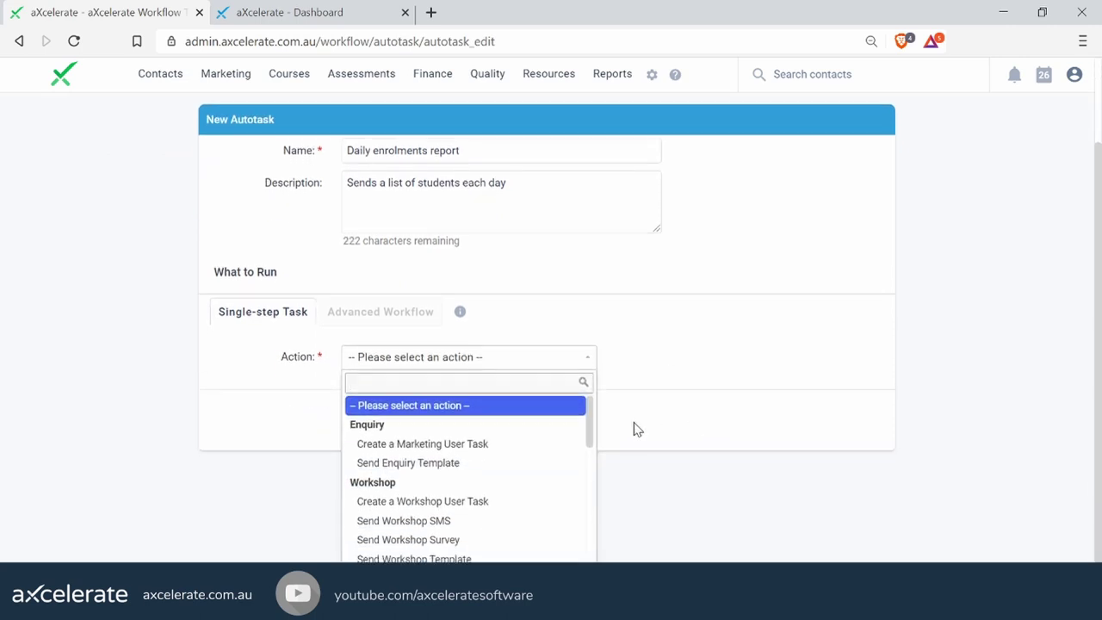
drag(590, 411, 606, 535)
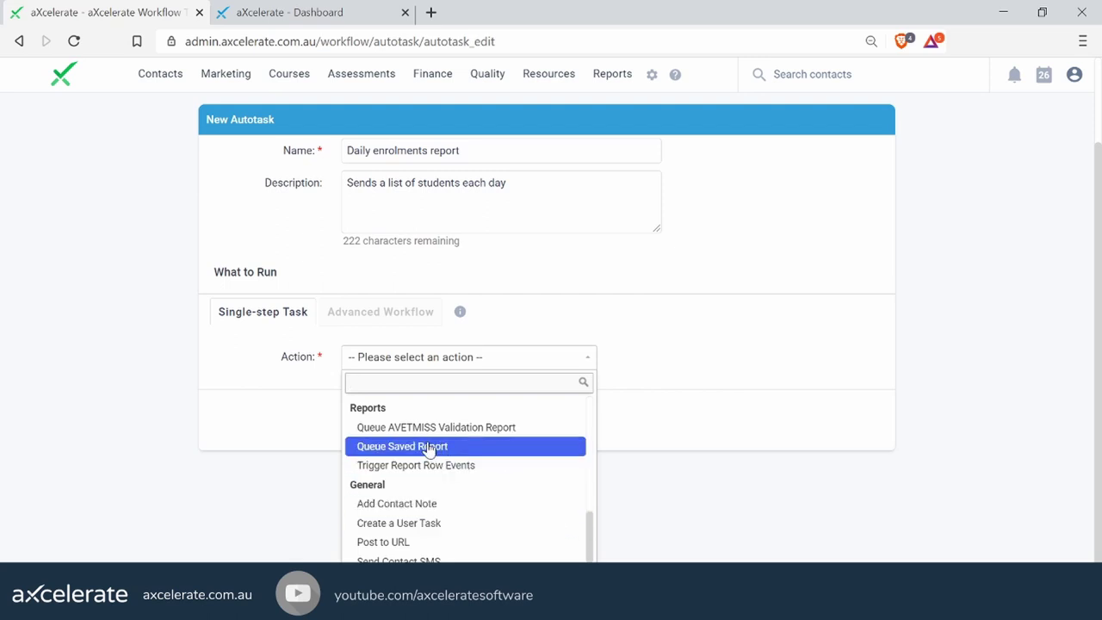
scroll(415, 413, up, 1)
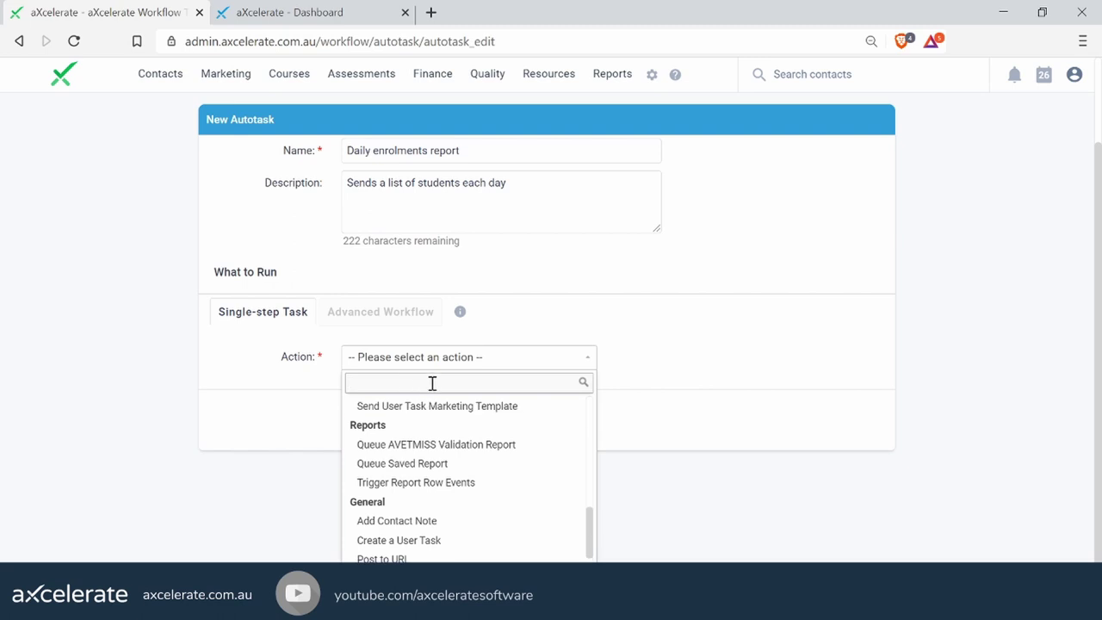
text(ueue)
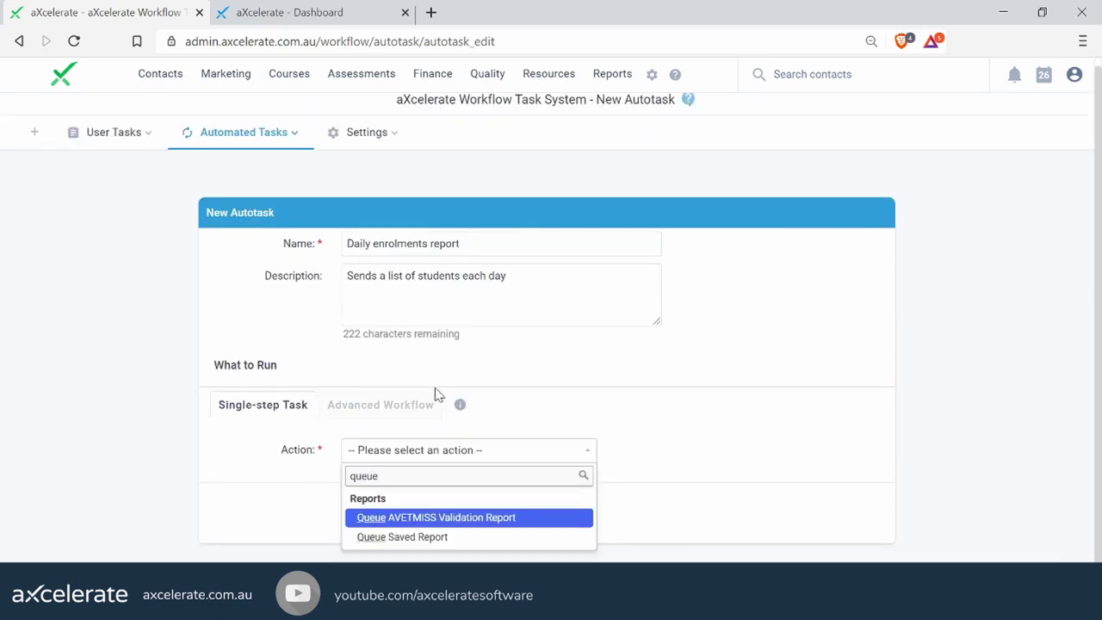
click(403, 536)
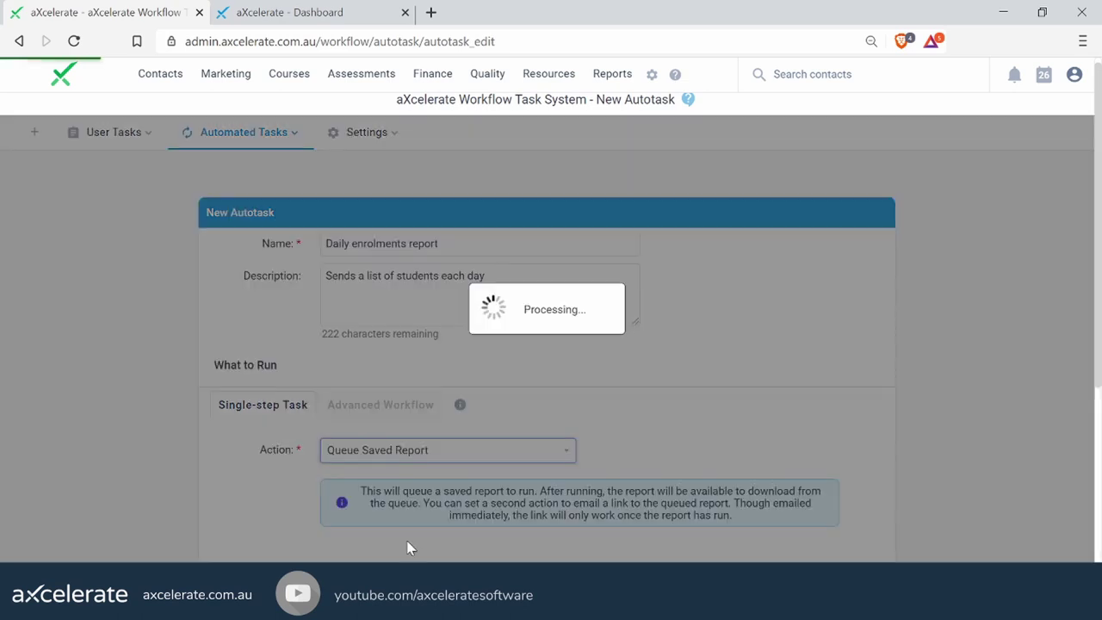
- Select All In Progress Students as the report to queue, keeping the CSV (recommended) format
scroll(718, 362, down, 1)
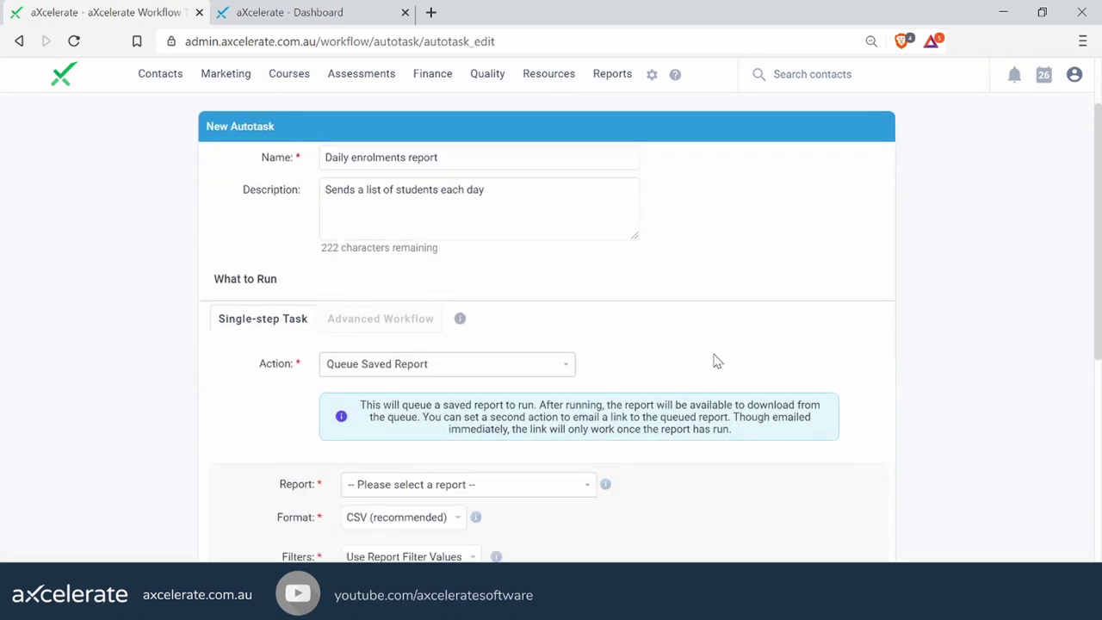
scroll(689, 361, down, 1)
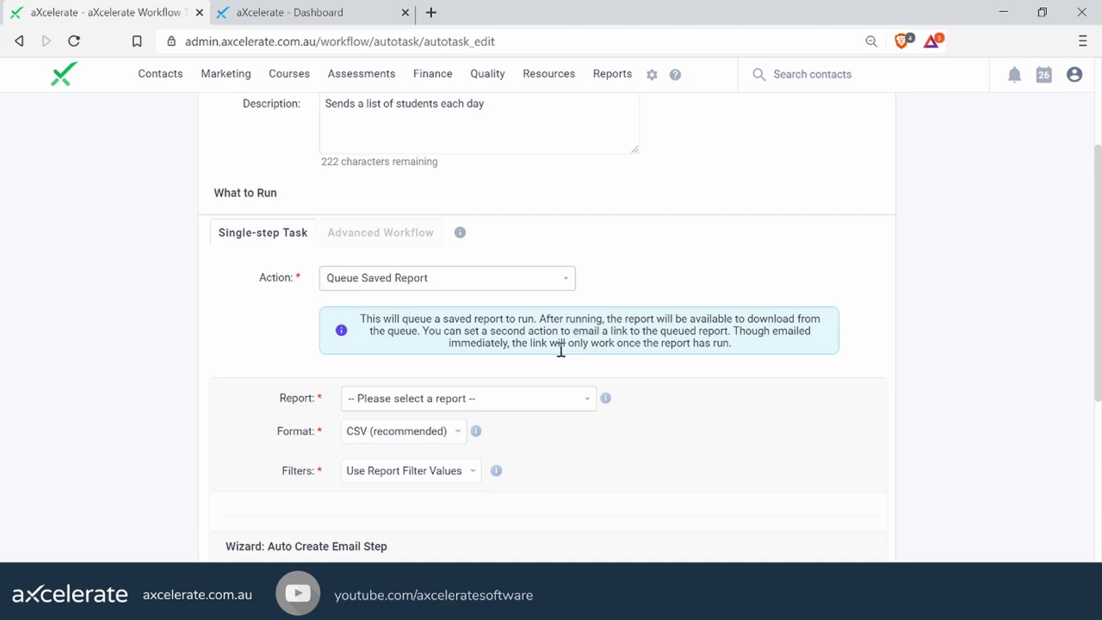
double_click(292, 399)
click(521, 403)
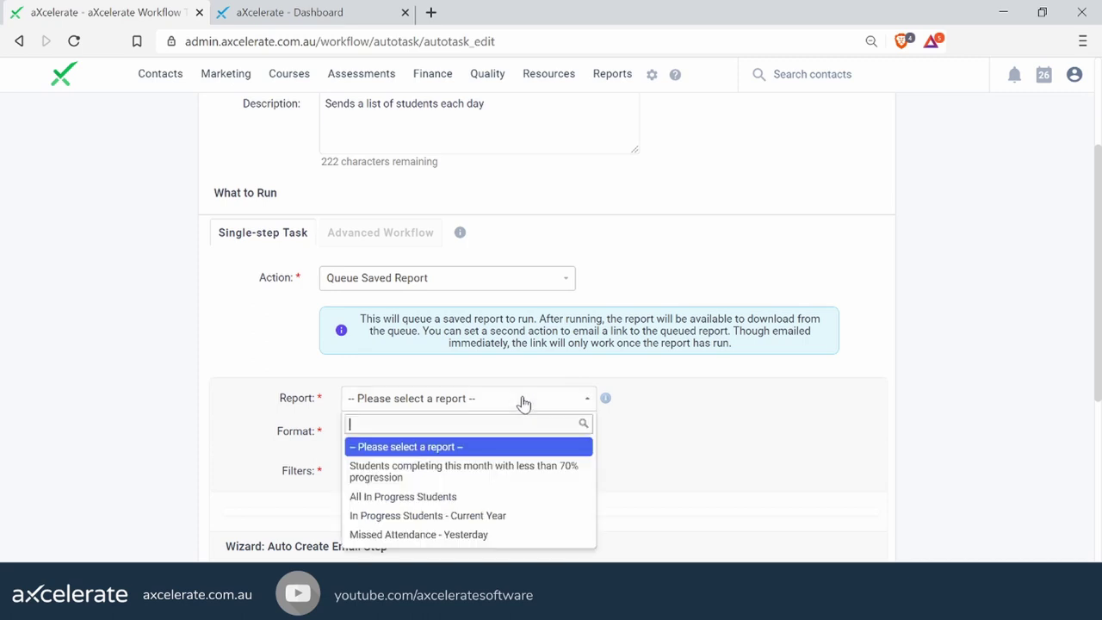
click(447, 499)
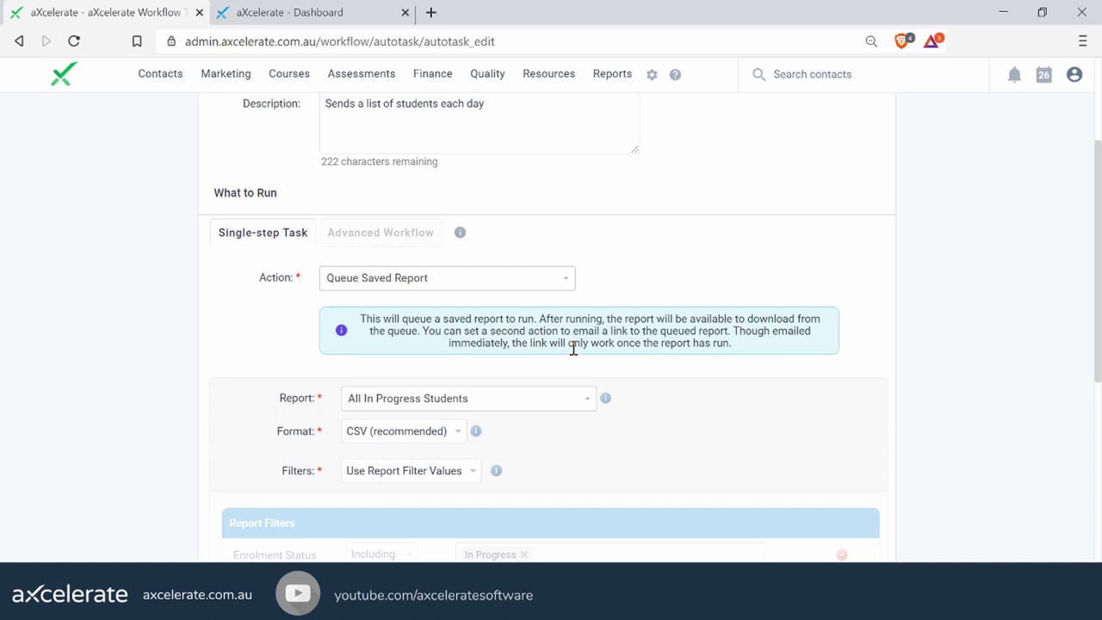
scroll(572, 349, down, 1)
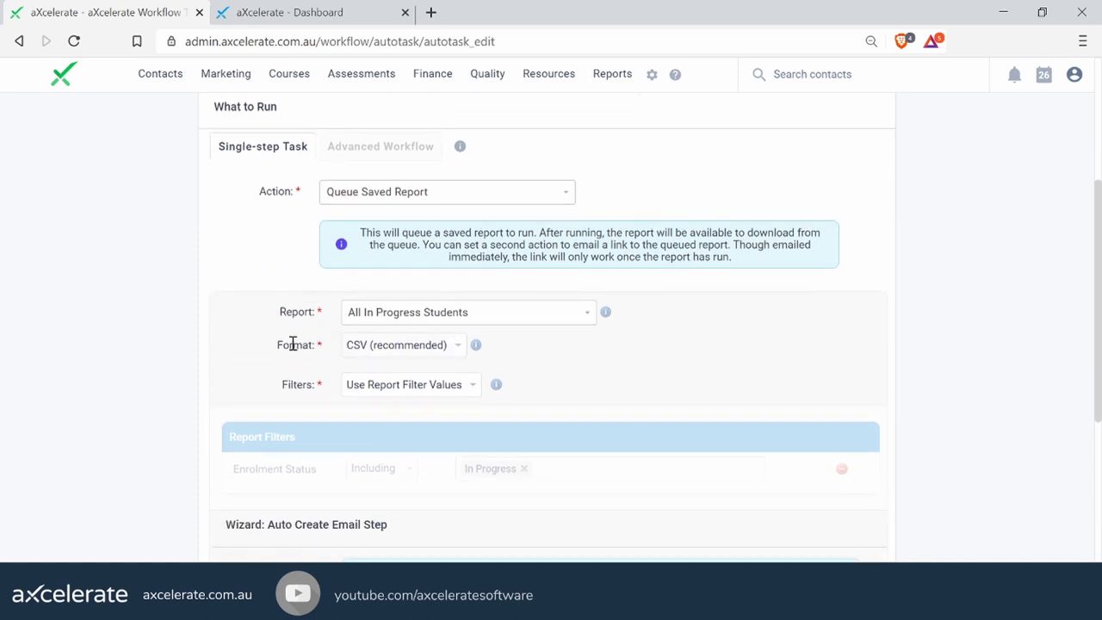
click(429, 349)
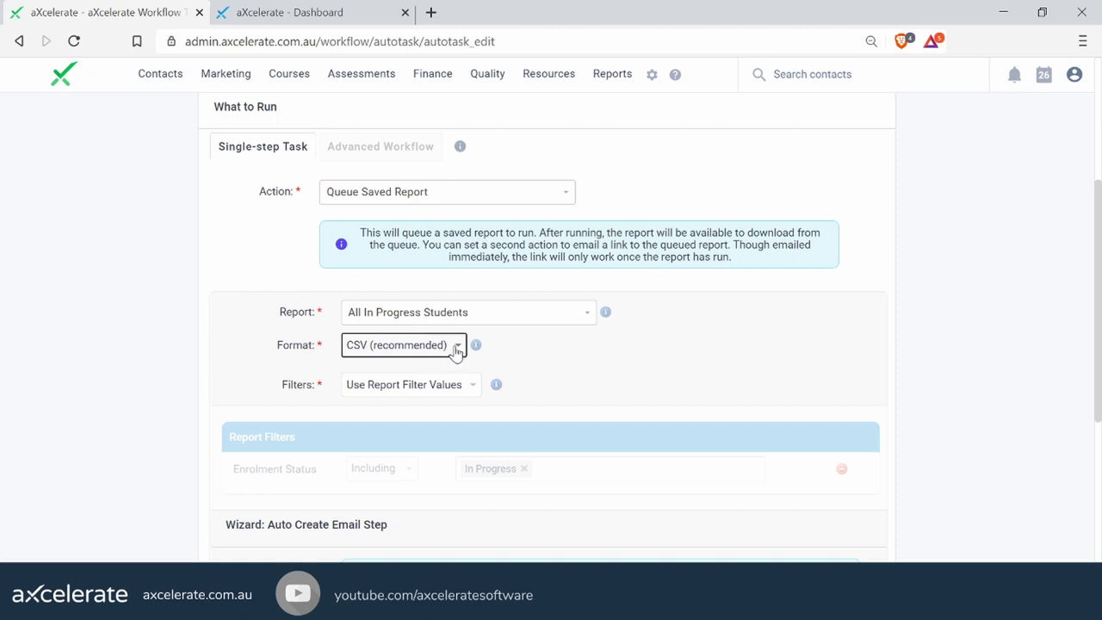
click(576, 354)
scroll(353, 344, down, 1)
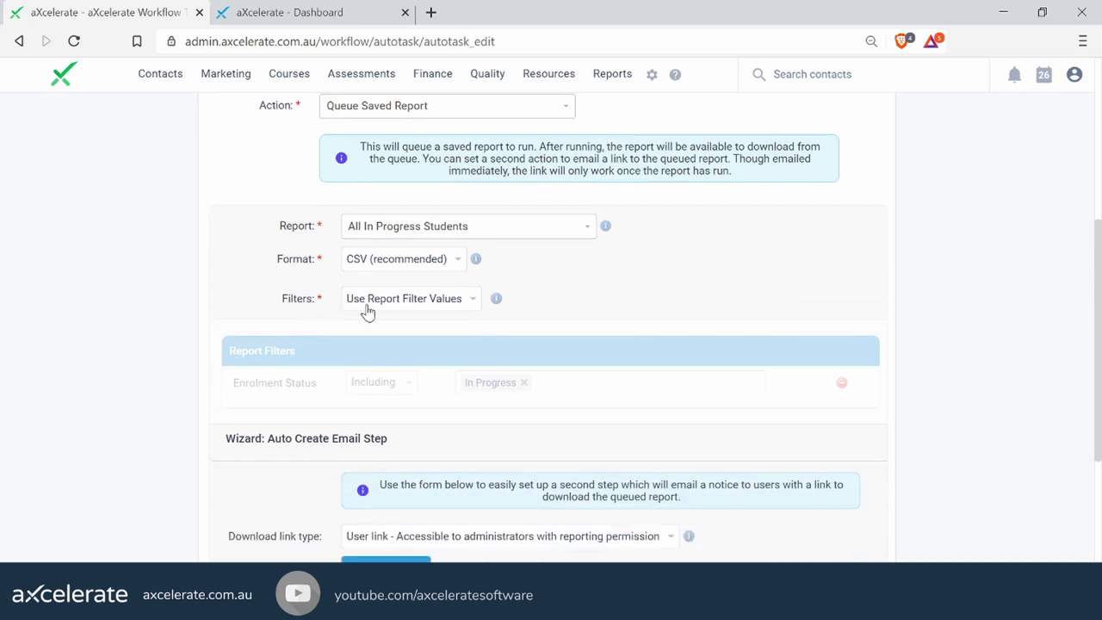
- Try the Alter Filter Values option for the report's filters, and switch back to Use Report Filter Values
click(397, 307)
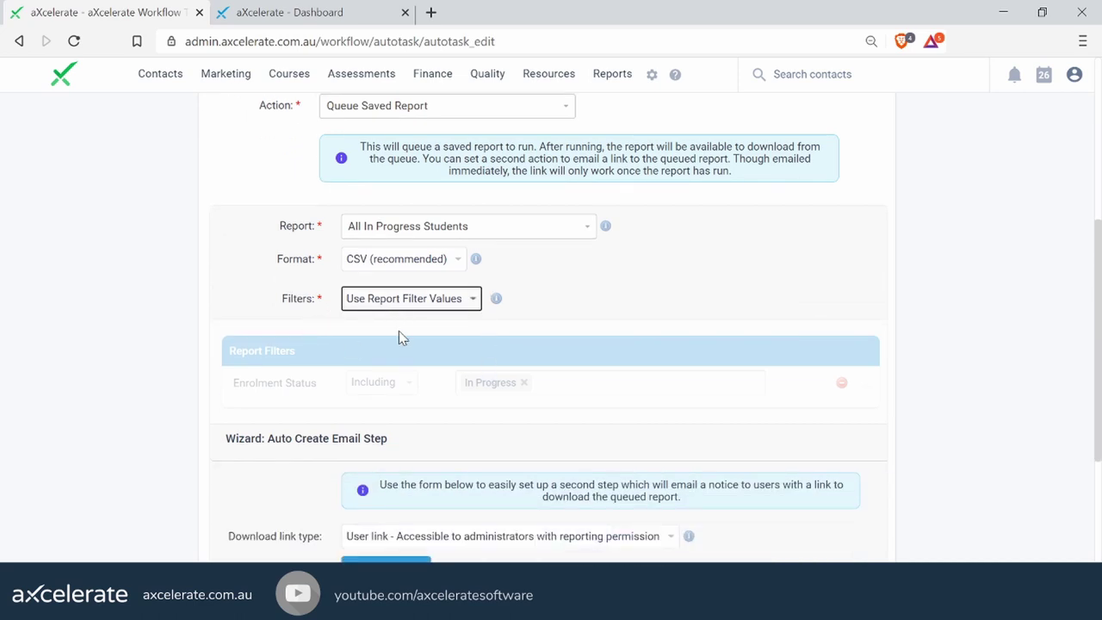
click(401, 337)
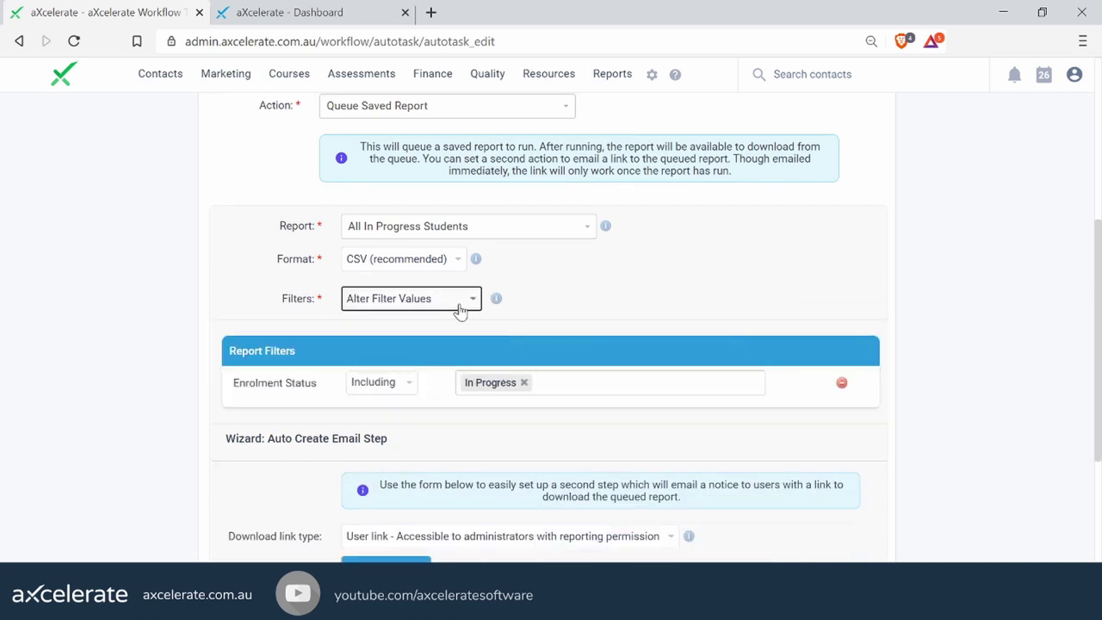
key(Up)
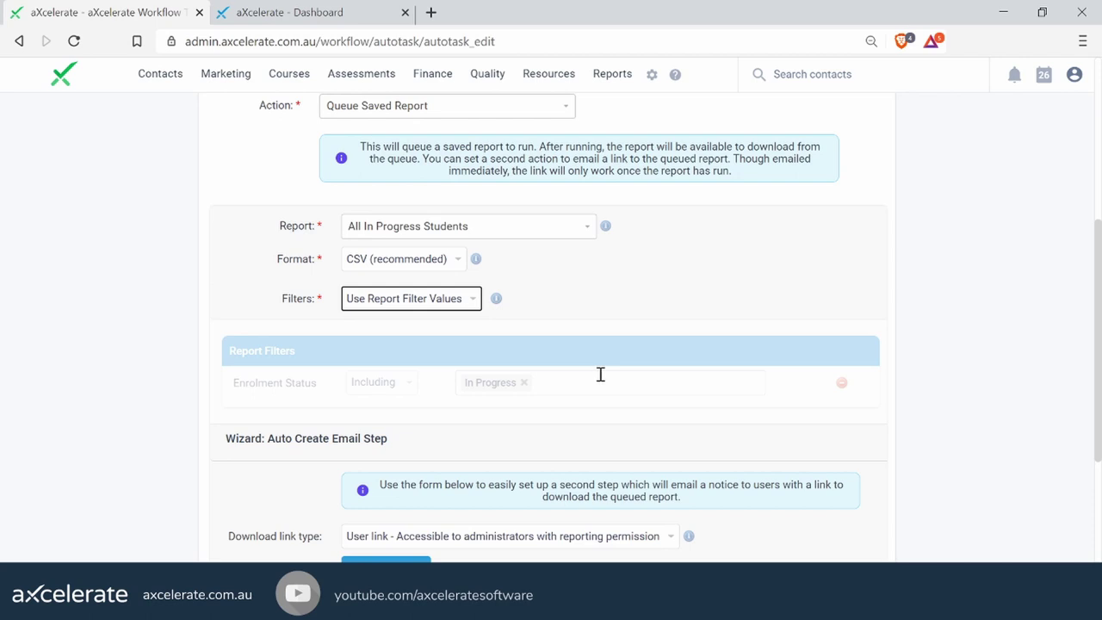
mouse_move(620, 77)
click(587, 382)
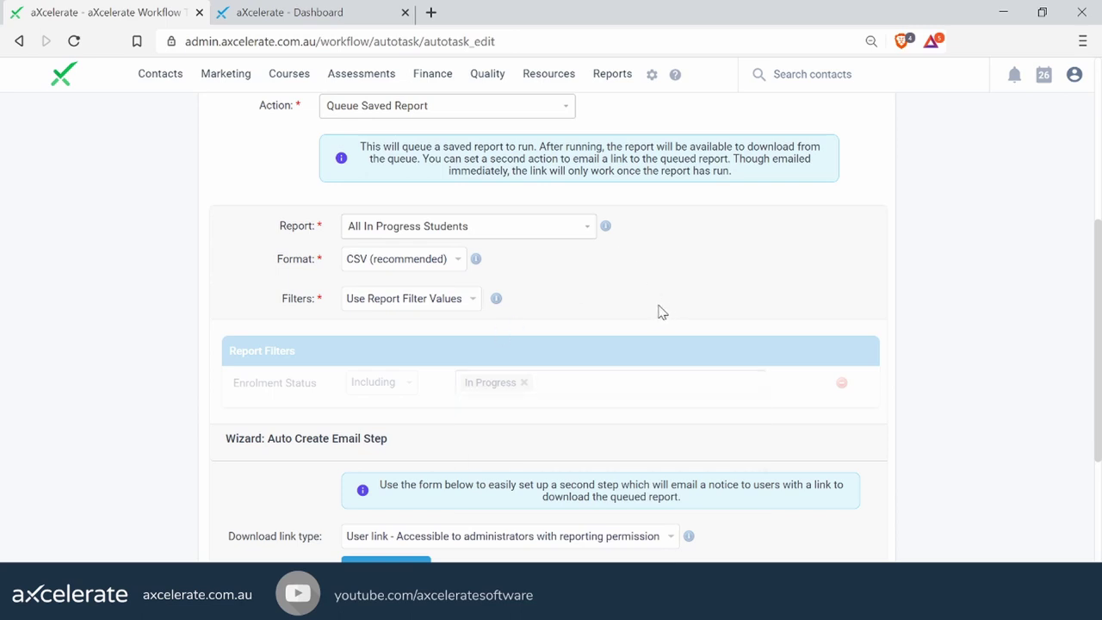
- Run the wizard that creates the email step, keeping the user link accessible to administrators with reporting permission
scroll(659, 310, down, 2)
drag(236, 283, 317, 364)
click(669, 466)
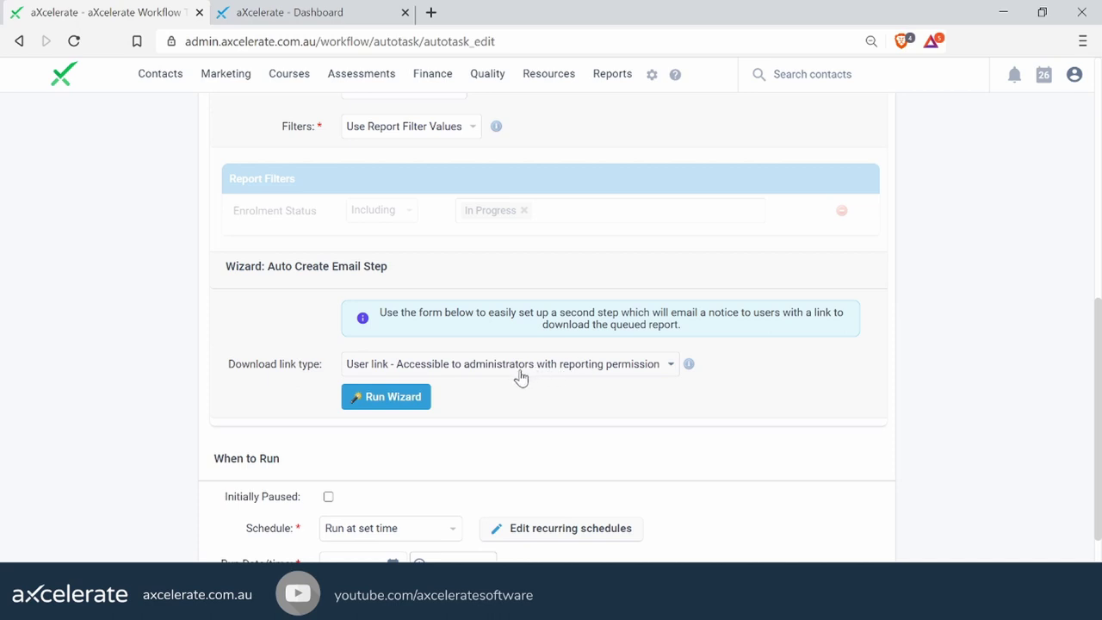
click(421, 396)
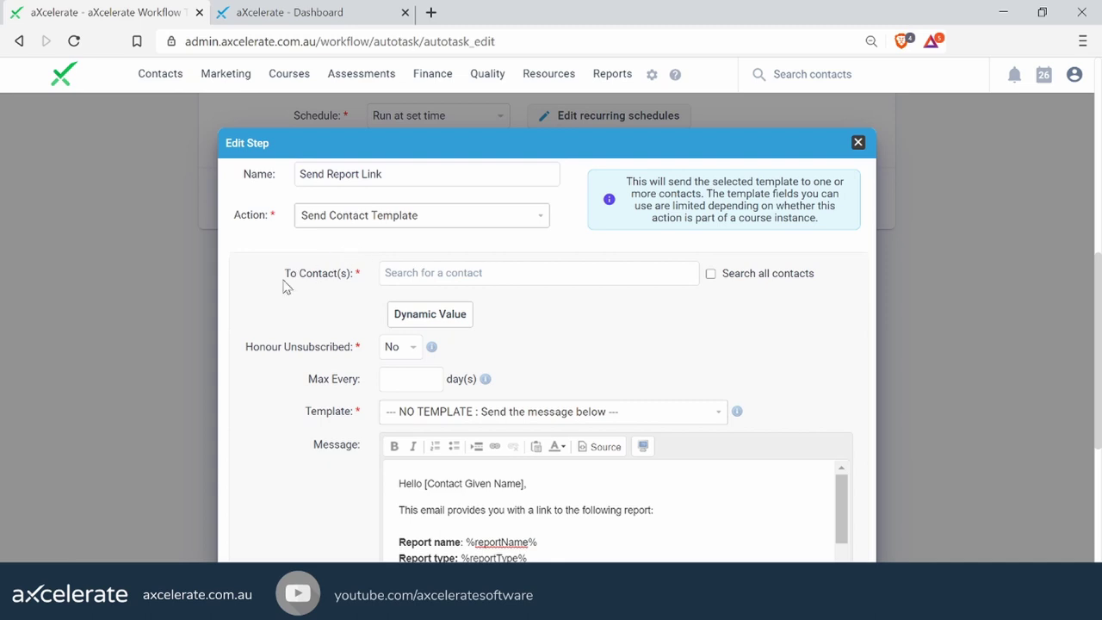
- Add two staff contacts by name as recipients of the Send Report Link step
drag(284, 284, 364, 259)
click(419, 266)
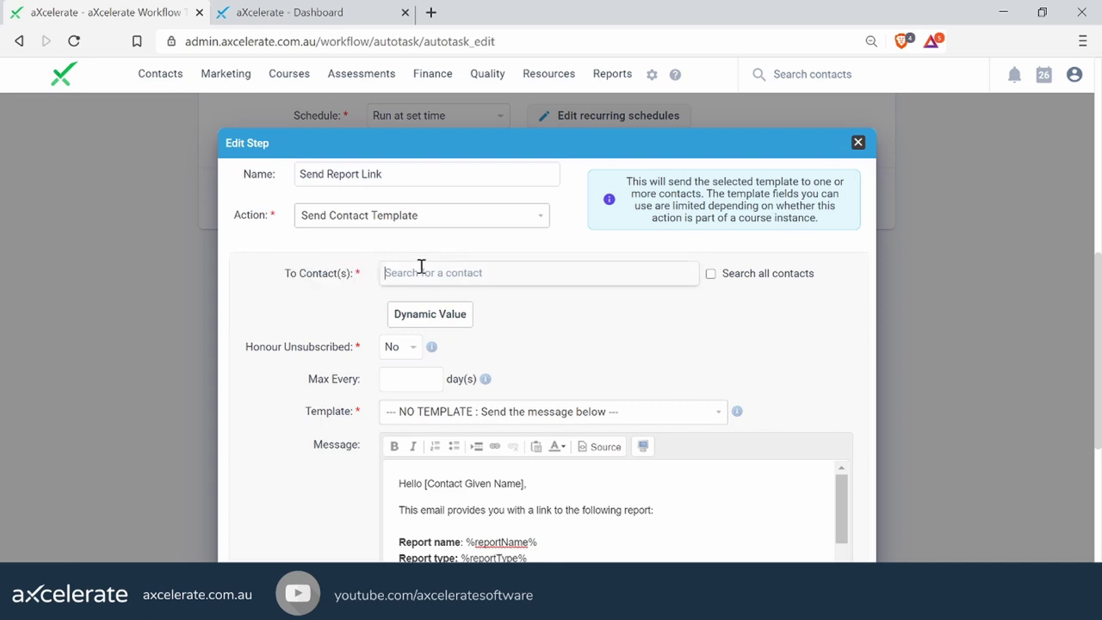
text(charissa)
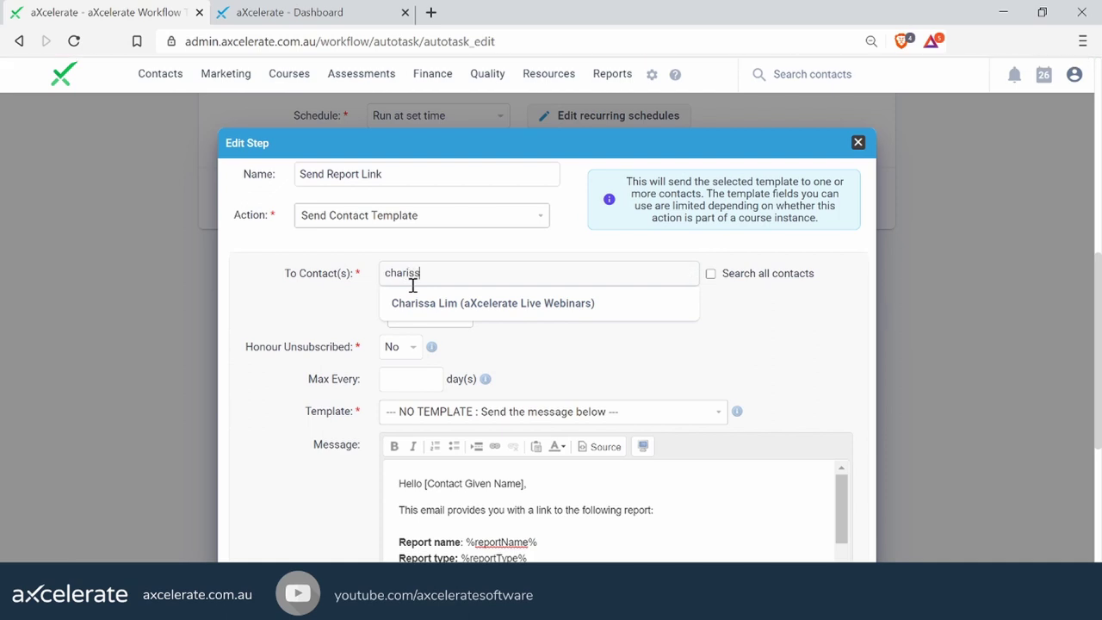
key(Down)
key(Return)
text(rowan)
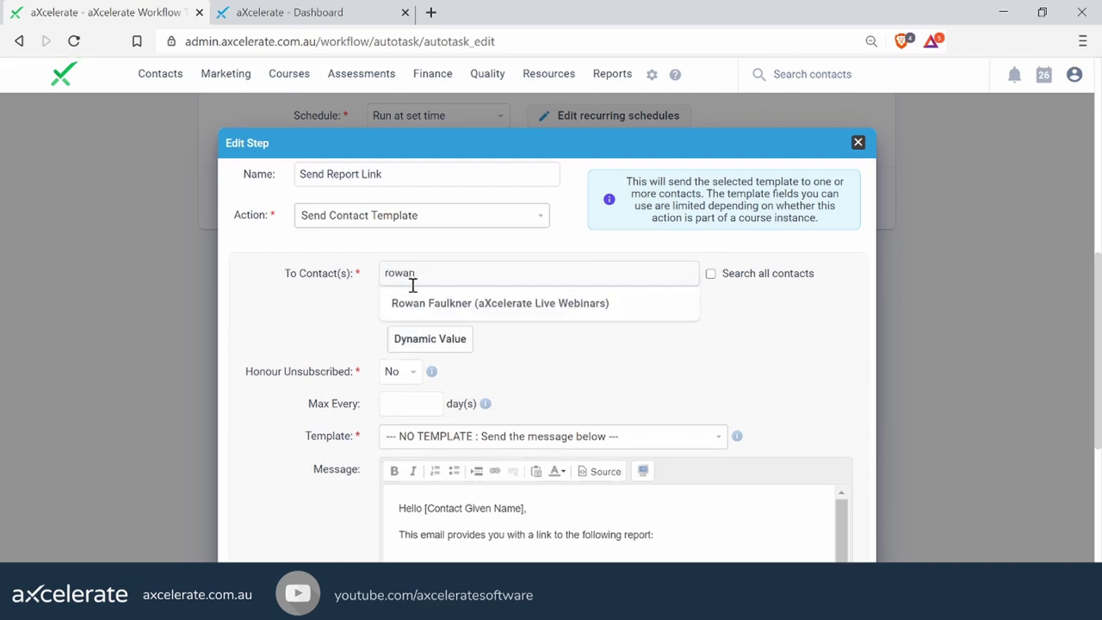
key(Down)
key(Return)
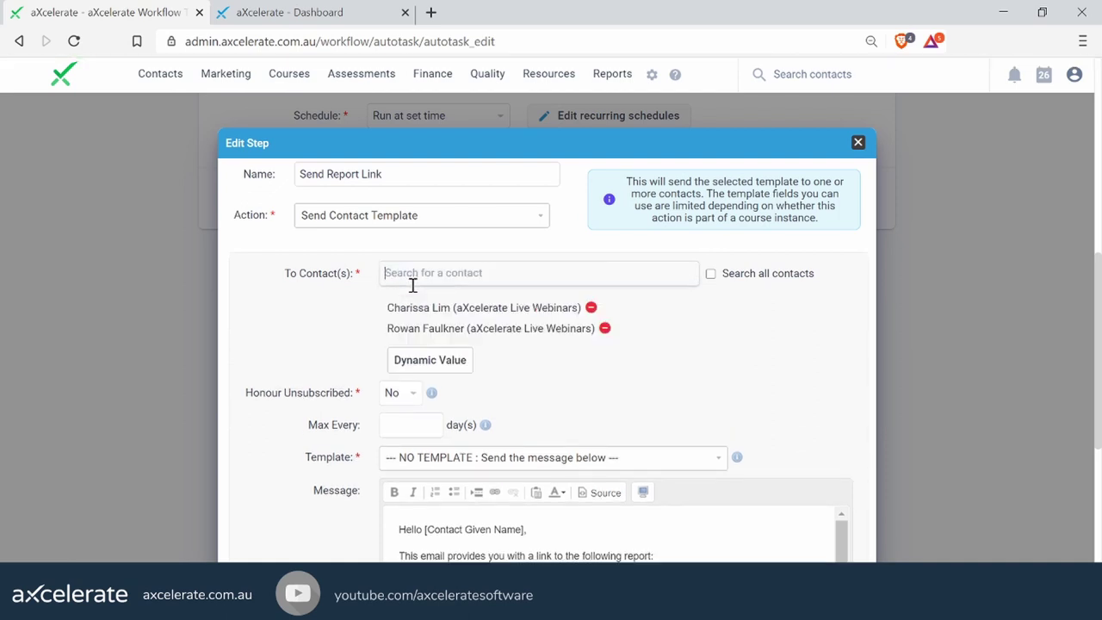
drag(393, 310, 560, 344)
click(565, 347)
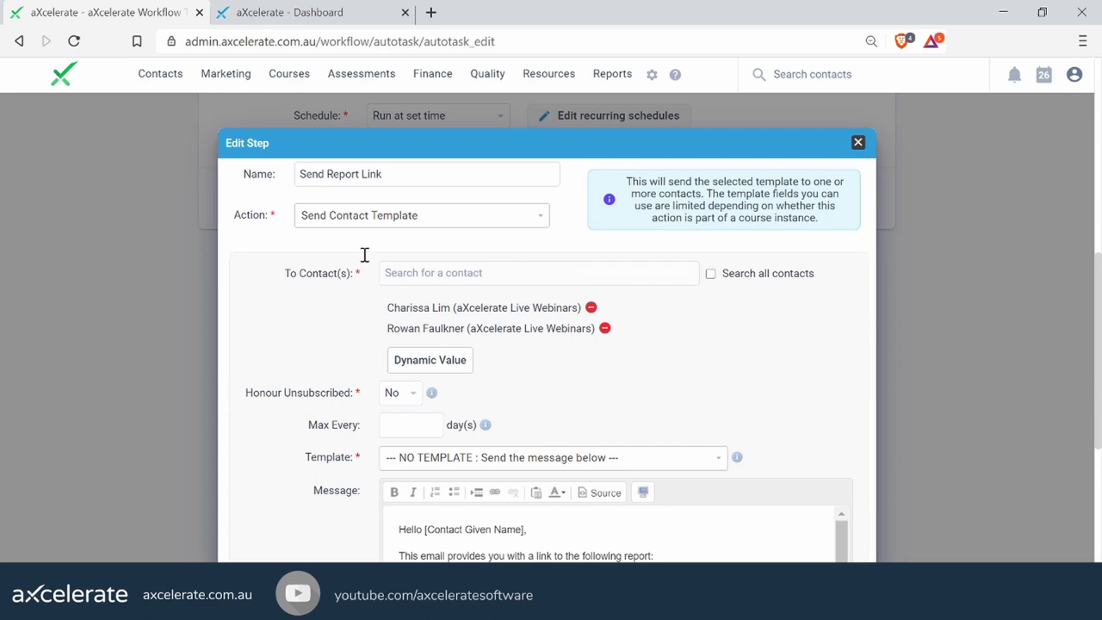
- Review the email step's message, including its greeting, report name and type placeholders, download link and closing lines
mouse_move(160, 77)
scroll(737, 311, down, 1)
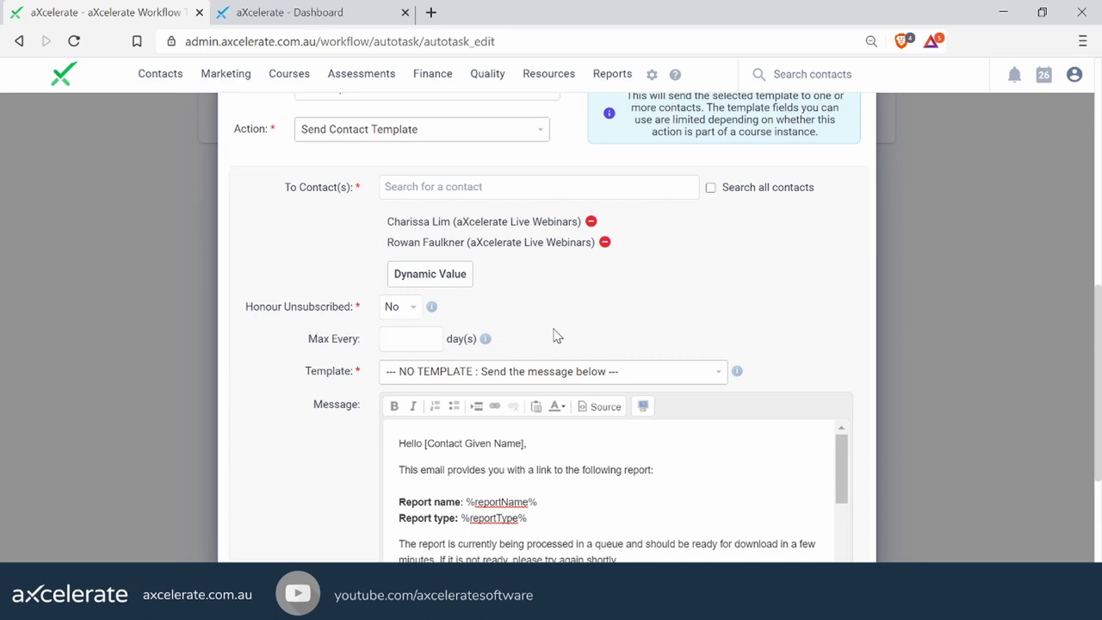
scroll(555, 335, down, 1)
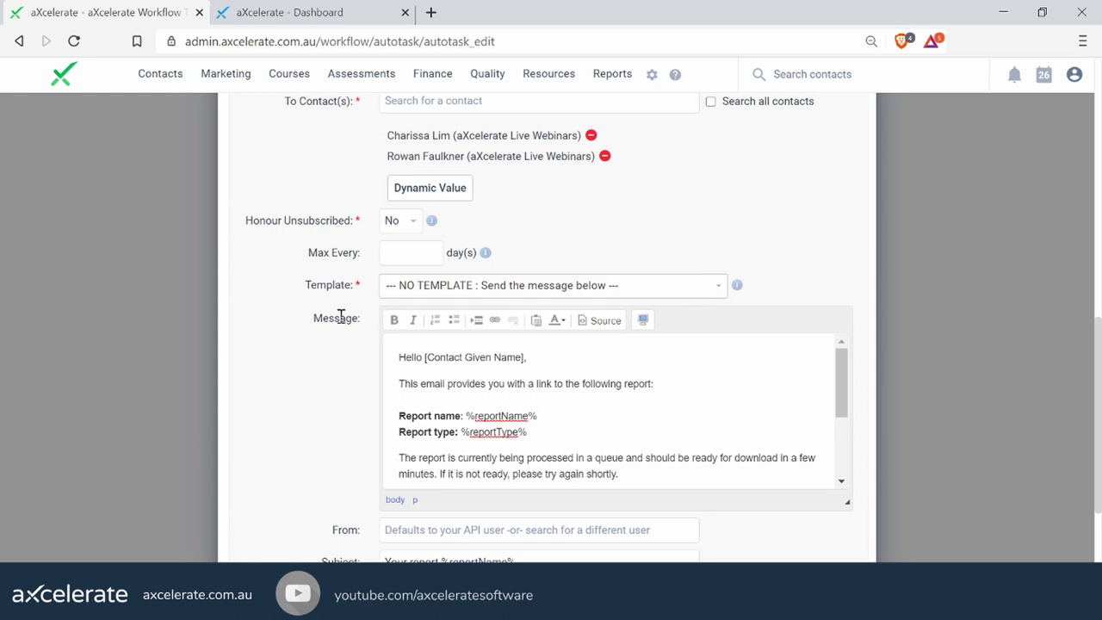
drag(315, 321, 356, 319)
click(432, 358)
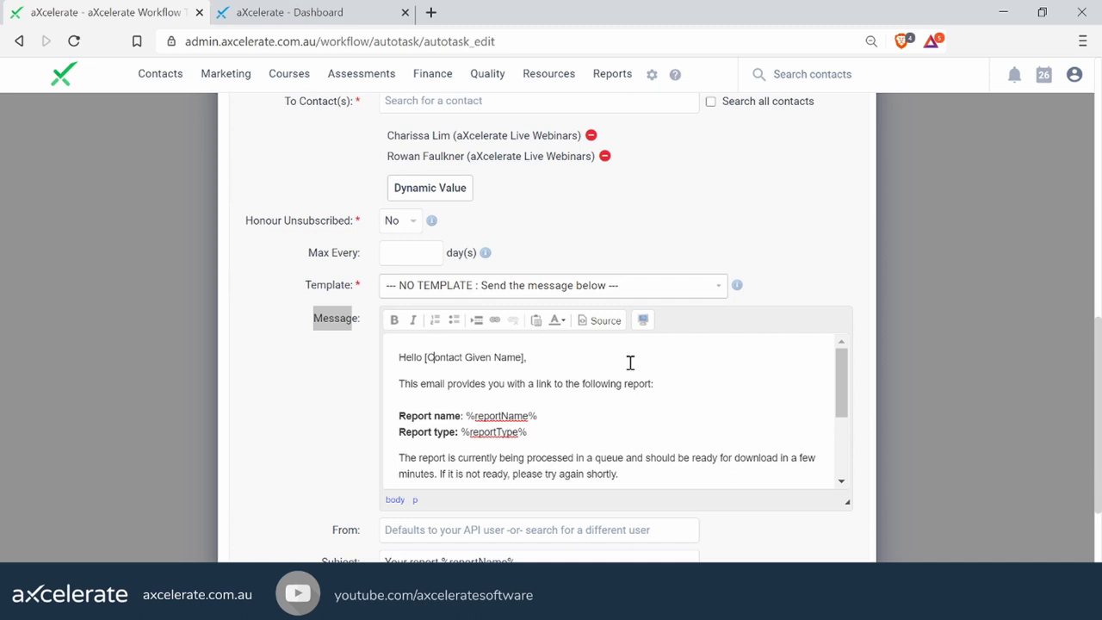
scroll(629, 364, down, 1)
scroll(789, 359, up, 1)
drag(840, 361, 843, 393)
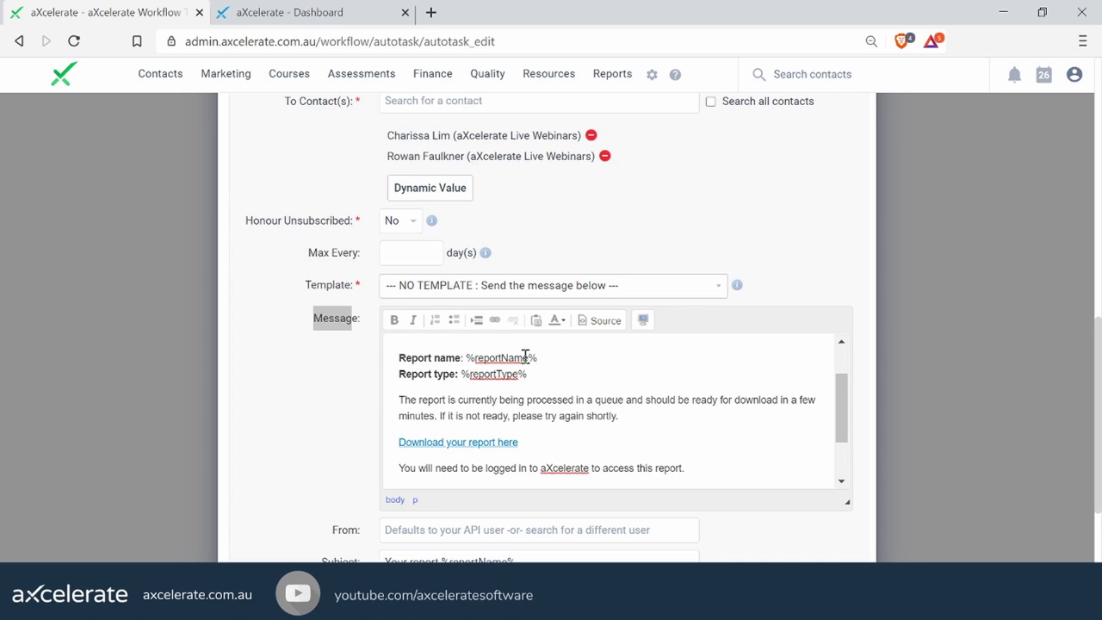
drag(518, 373, 527, 373)
triple_click(521, 442)
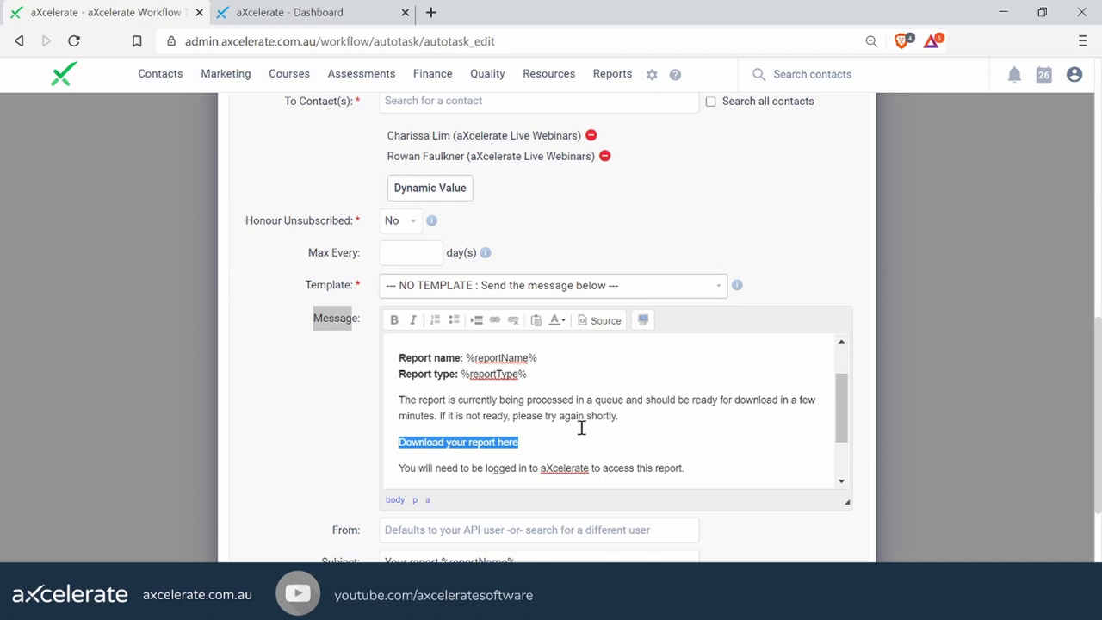
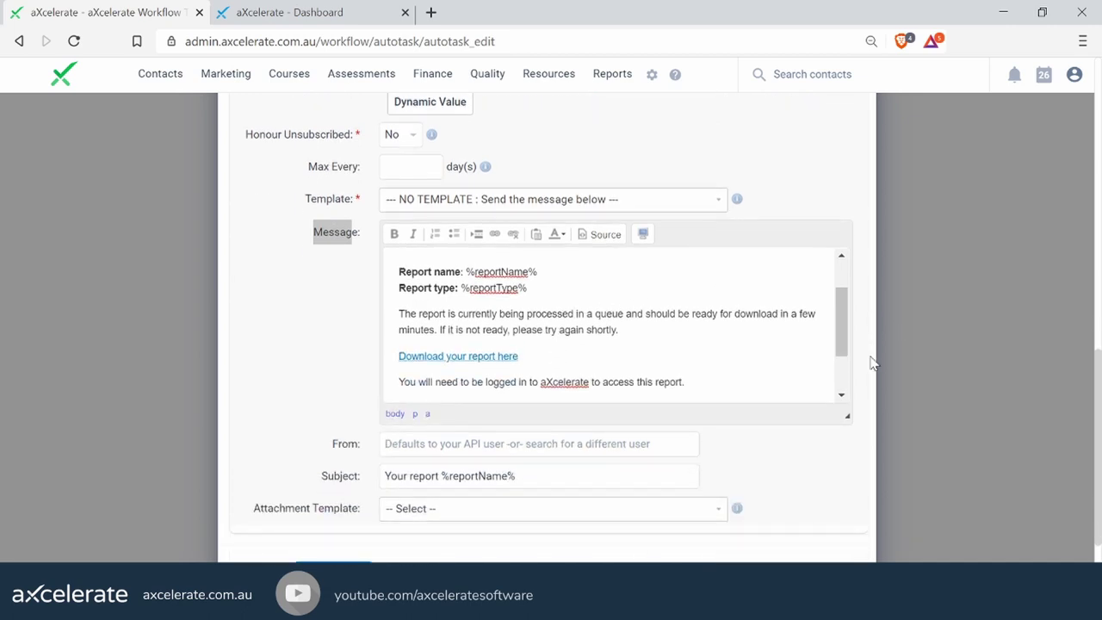
scroll(809, 359, down, 2)
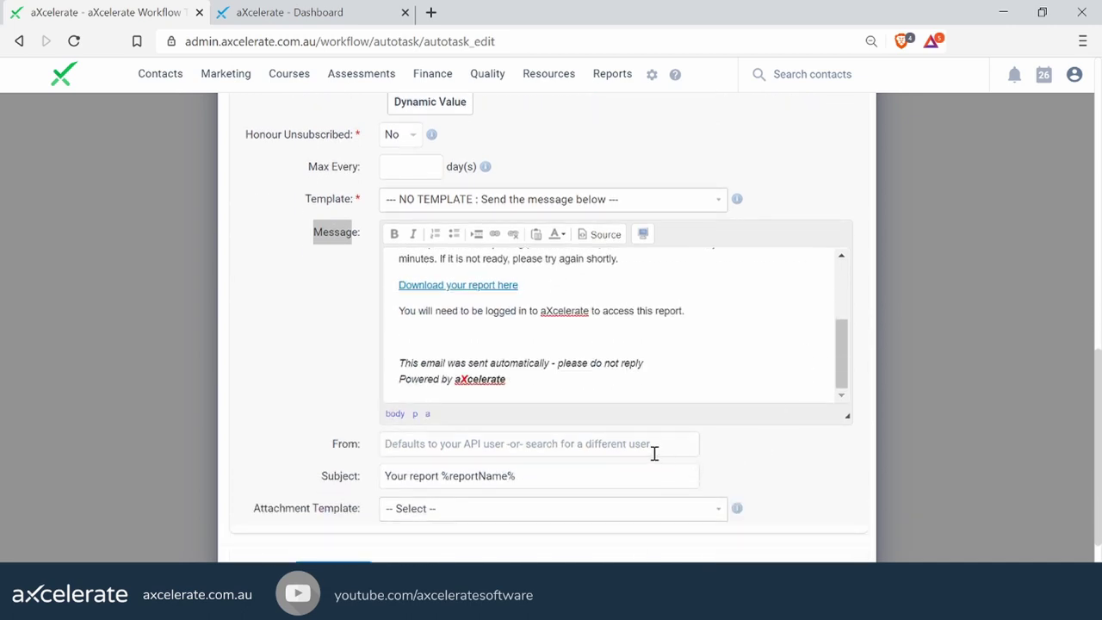
- Set the email's From field to the same contact as the first recipient
click(482, 446)
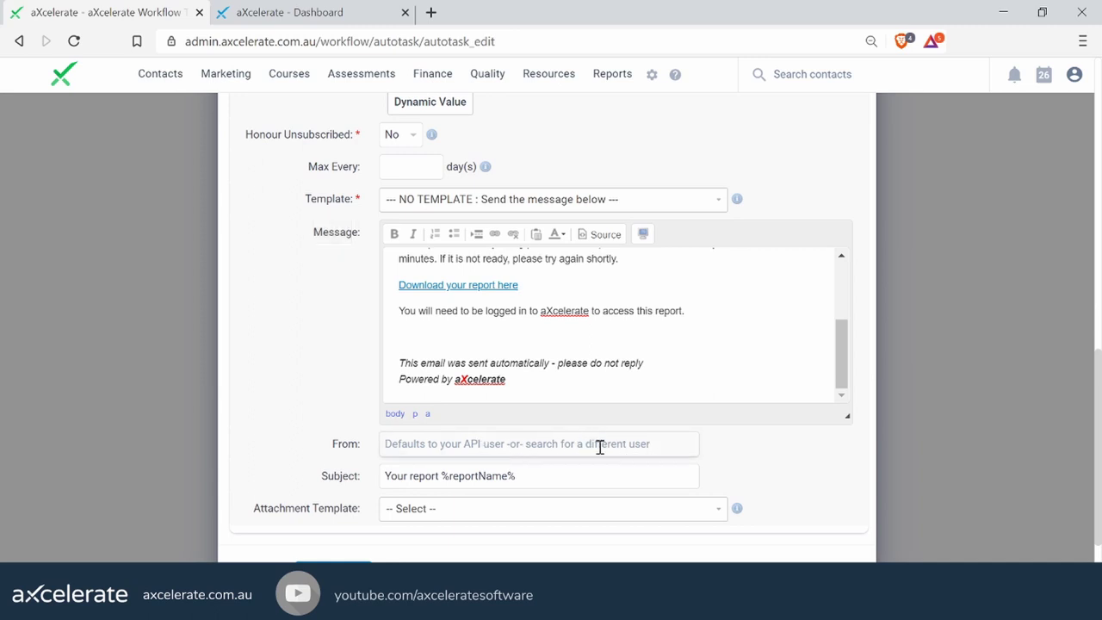
text(charis)
key(Down)
key(Return)
click(307, 427)
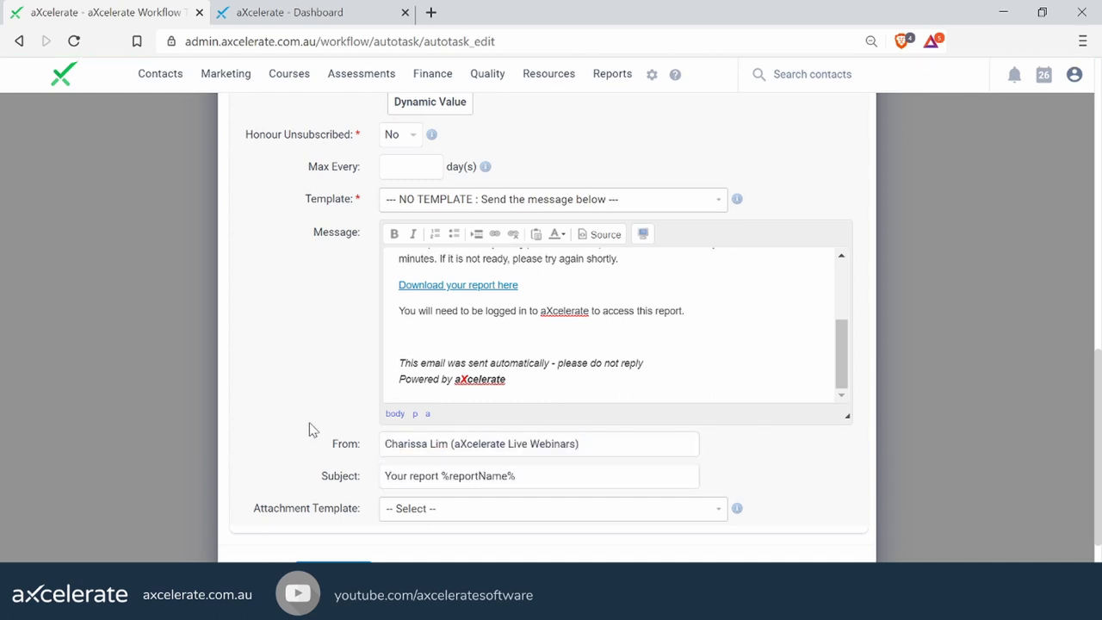
scroll(309, 425, down, 1)
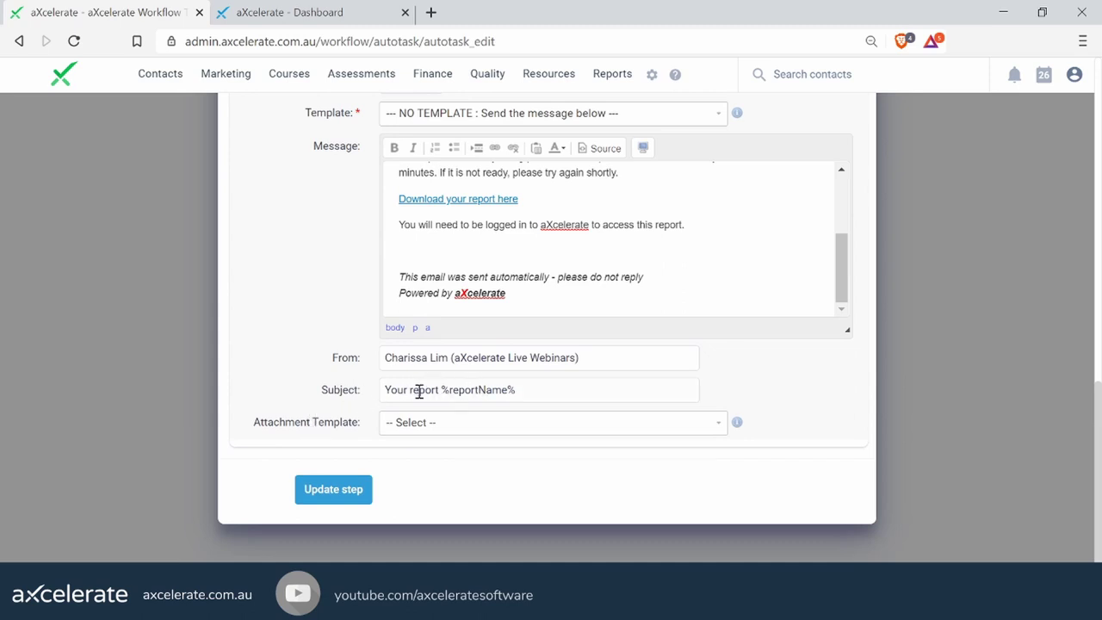
- Change the email's subject to "Please see report %reportName%" and update the Send Report Link step
drag(406, 392, 344, 376)
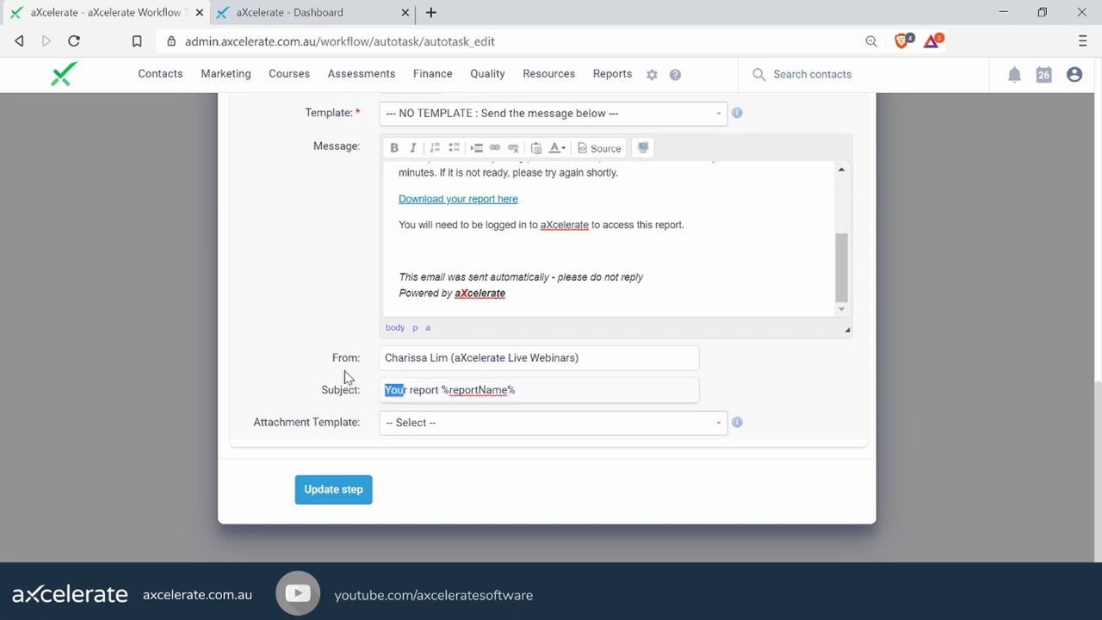
key(End)
drag(404, 389, 362, 387)
text(Please s)
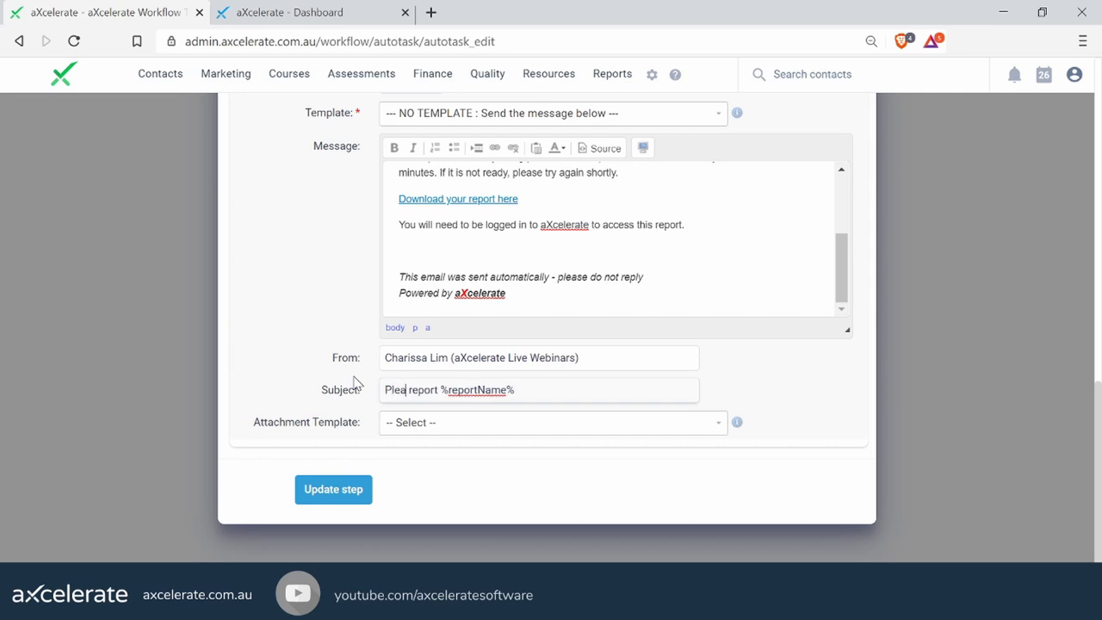
text(ee)
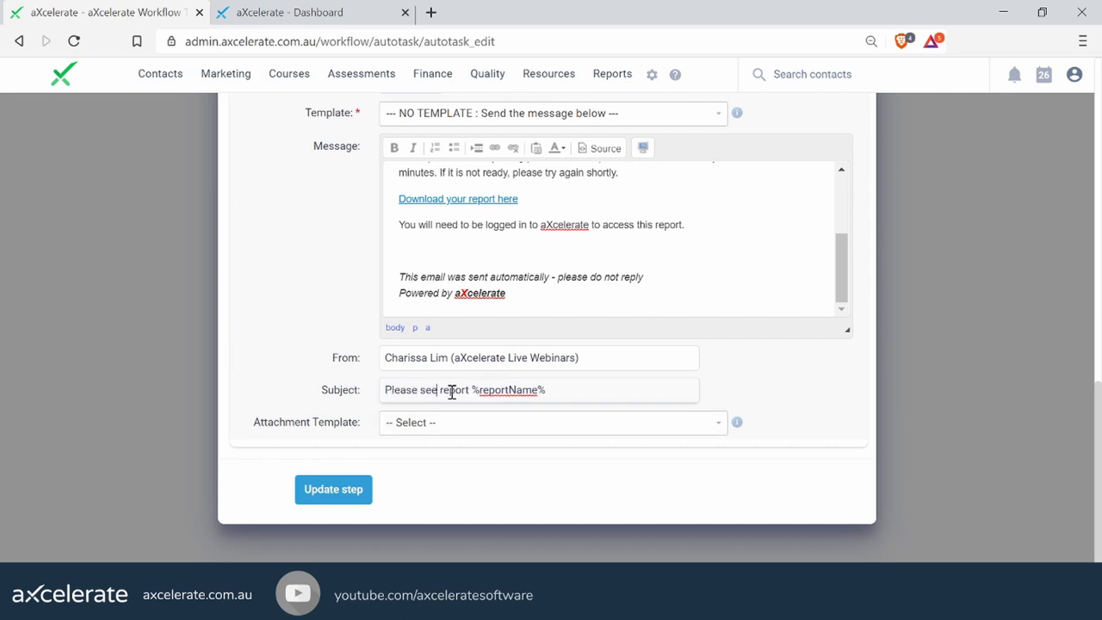
drag(545, 389, 470, 391)
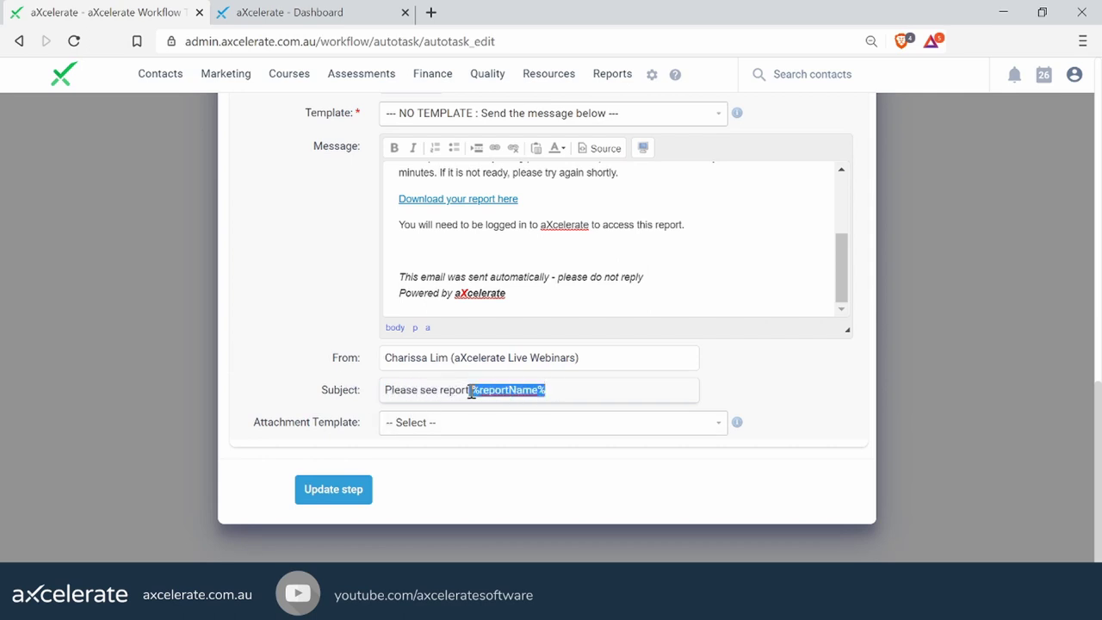
click(575, 360)
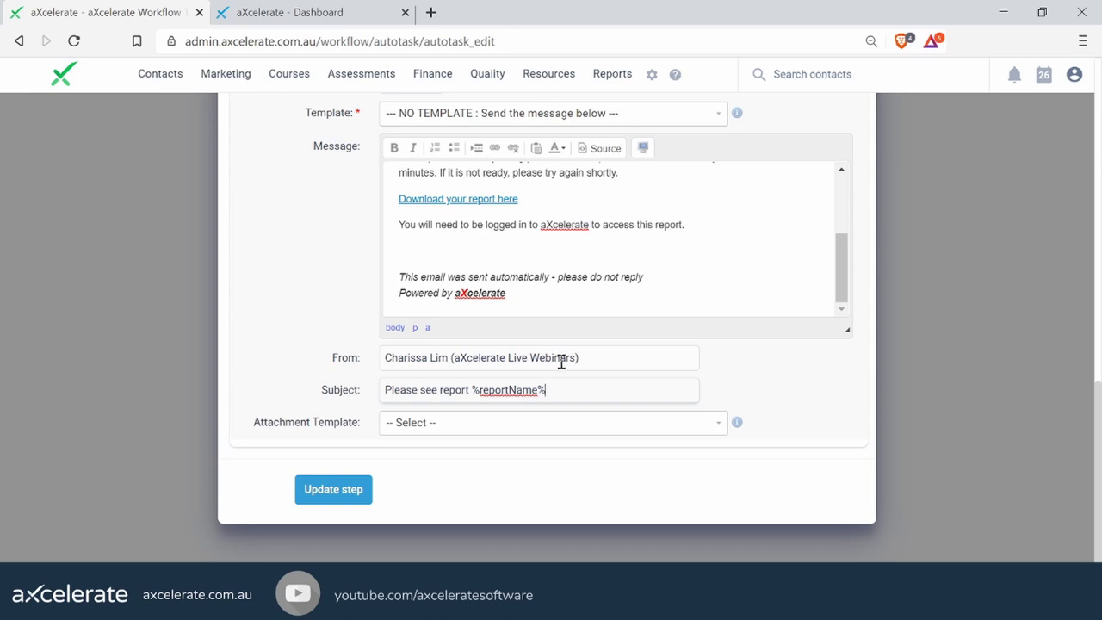
click(263, 385)
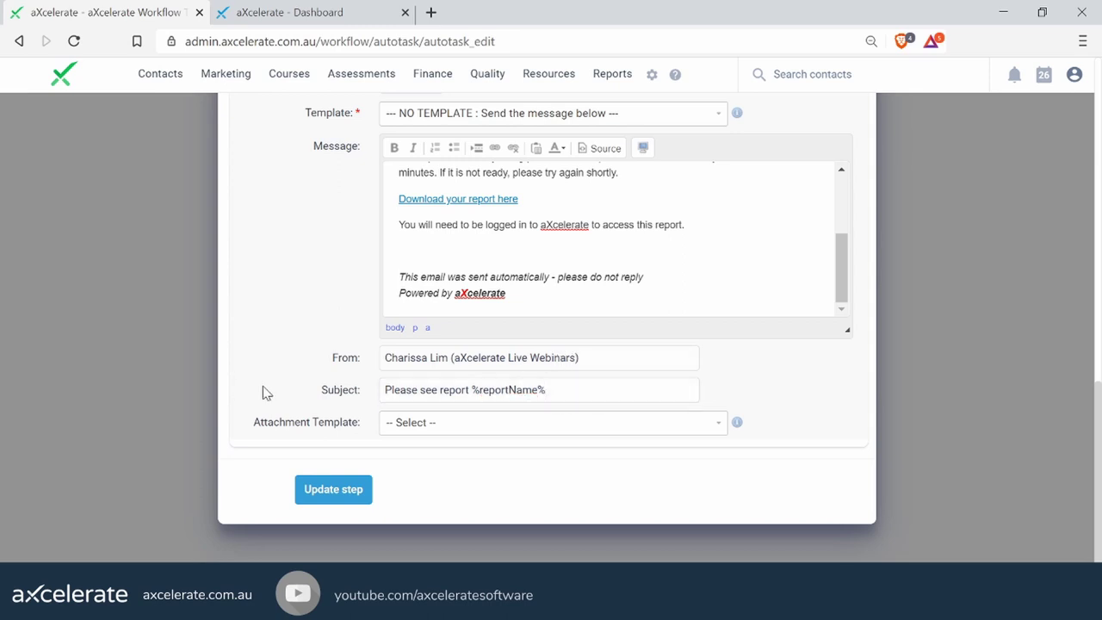
click(334, 494)
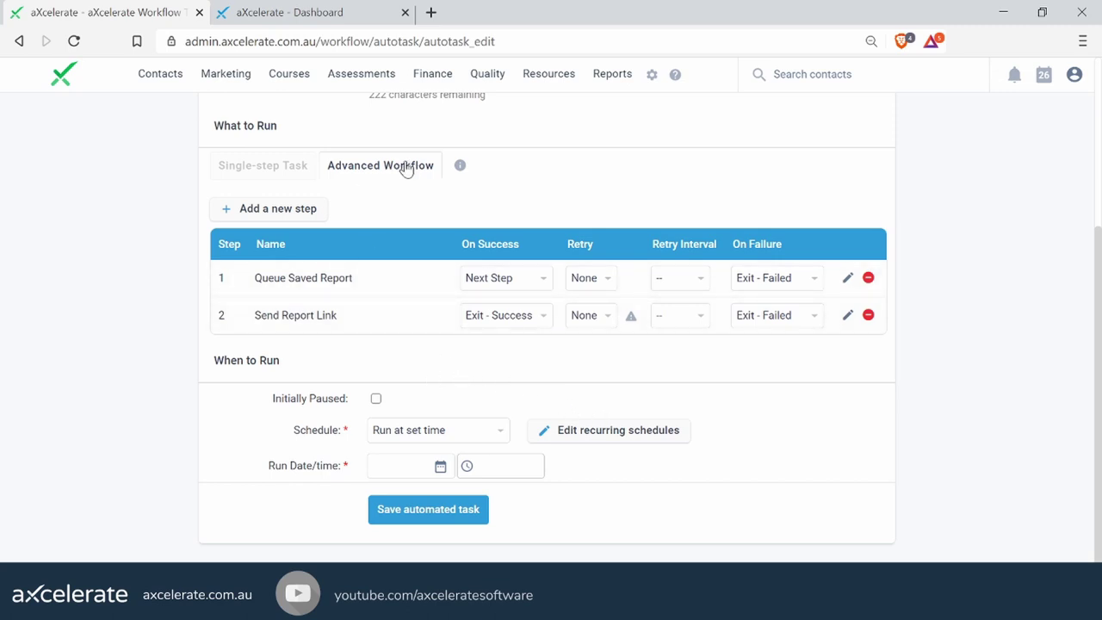
- Review the order of the Advanced Workflow's steps, Queue Saved Report and Send Report Link
drag(410, 172, 351, 172)
click(398, 204)
triple_click(370, 291)
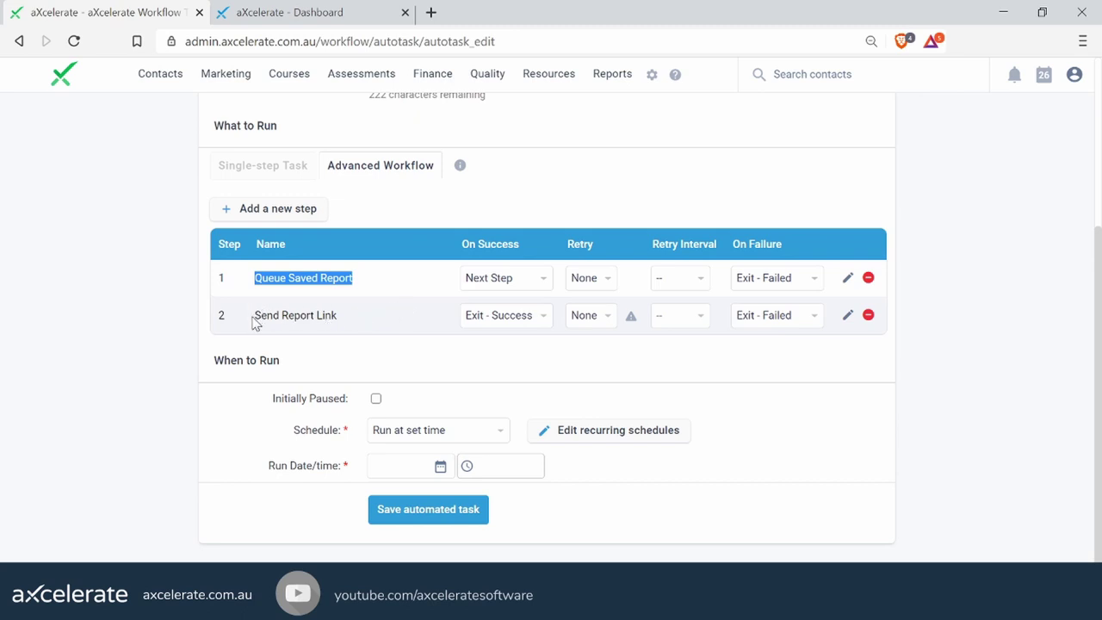
drag(254, 315, 359, 320)
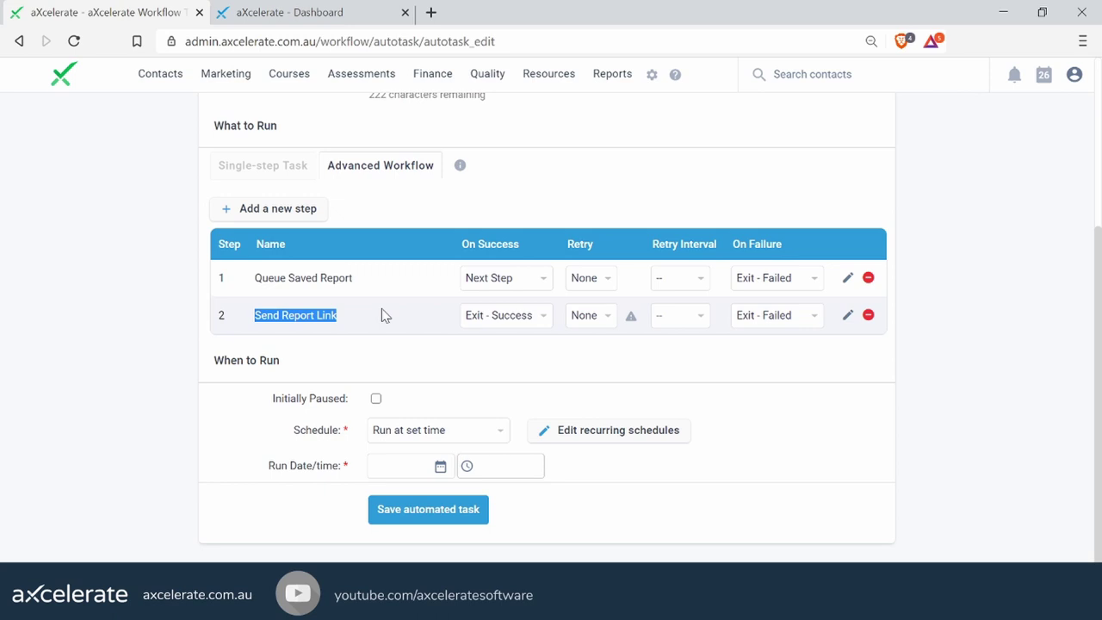
click(381, 311)
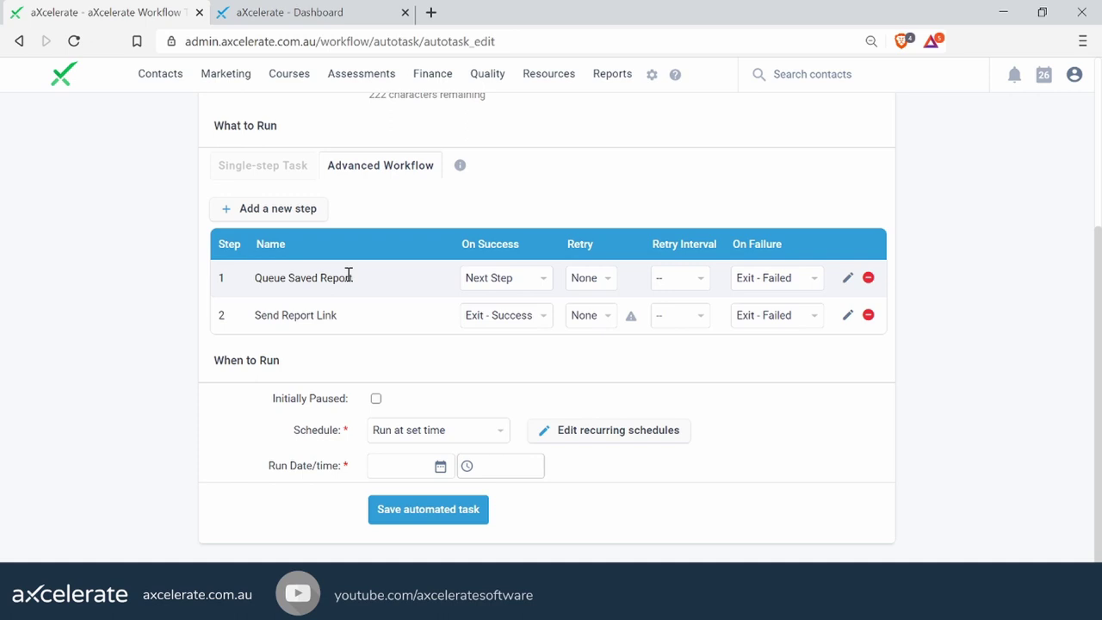
drag(235, 283, 344, 317)
click(344, 317)
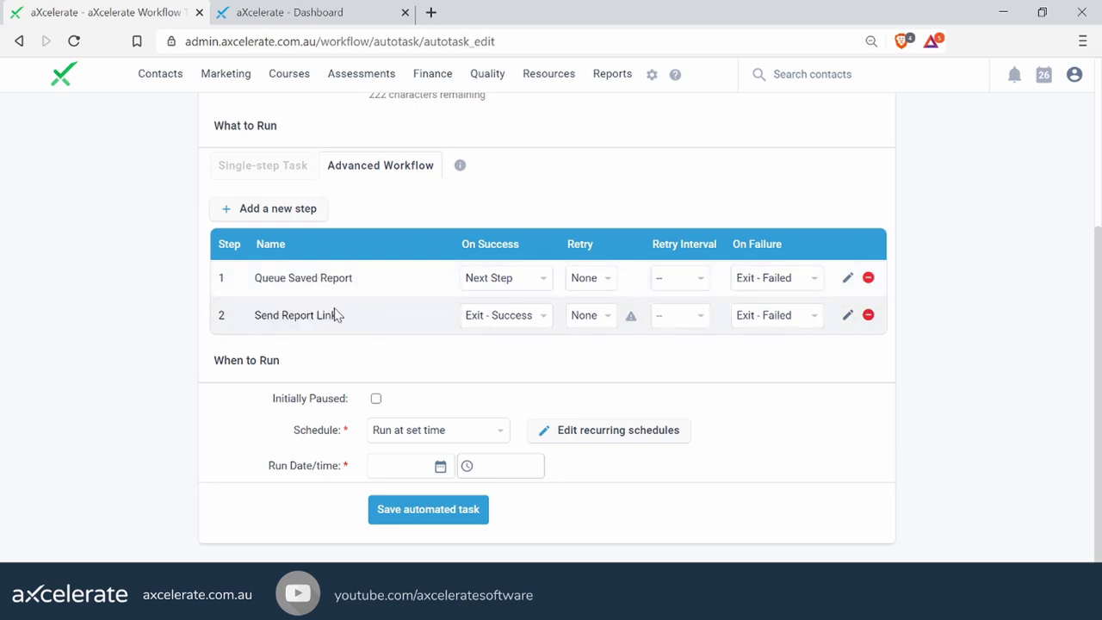
- Schedule the automated task for Daily at 8am and make it initially paused
click(411, 435)
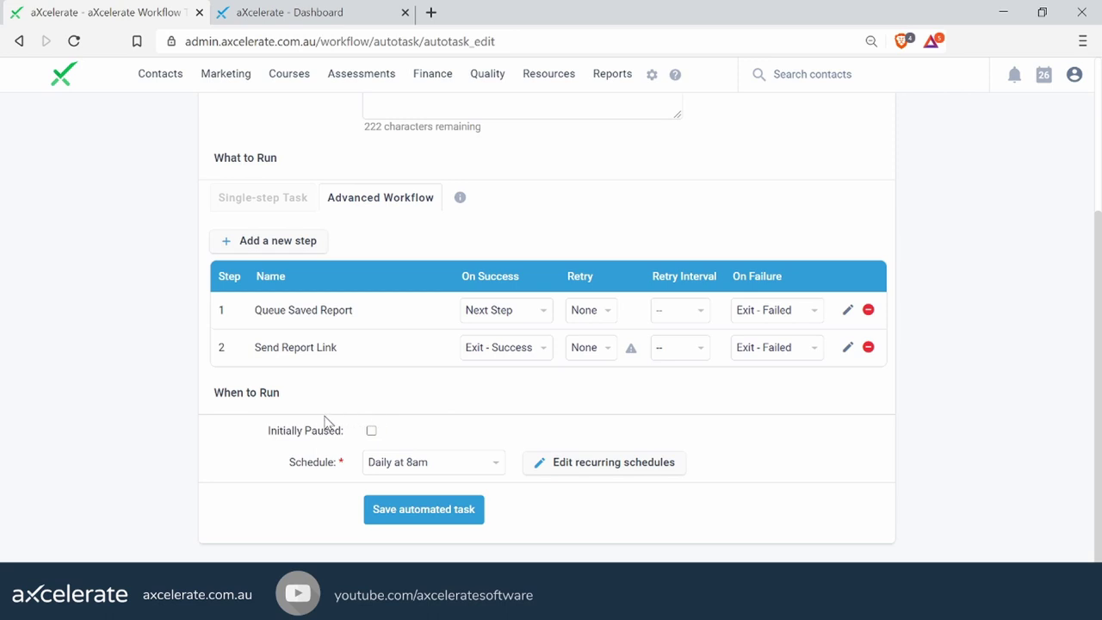
drag(276, 430, 355, 436)
click(405, 424)
click(370, 430)
- Check the two workflow steps once more and save the automated task
drag(255, 315, 386, 310)
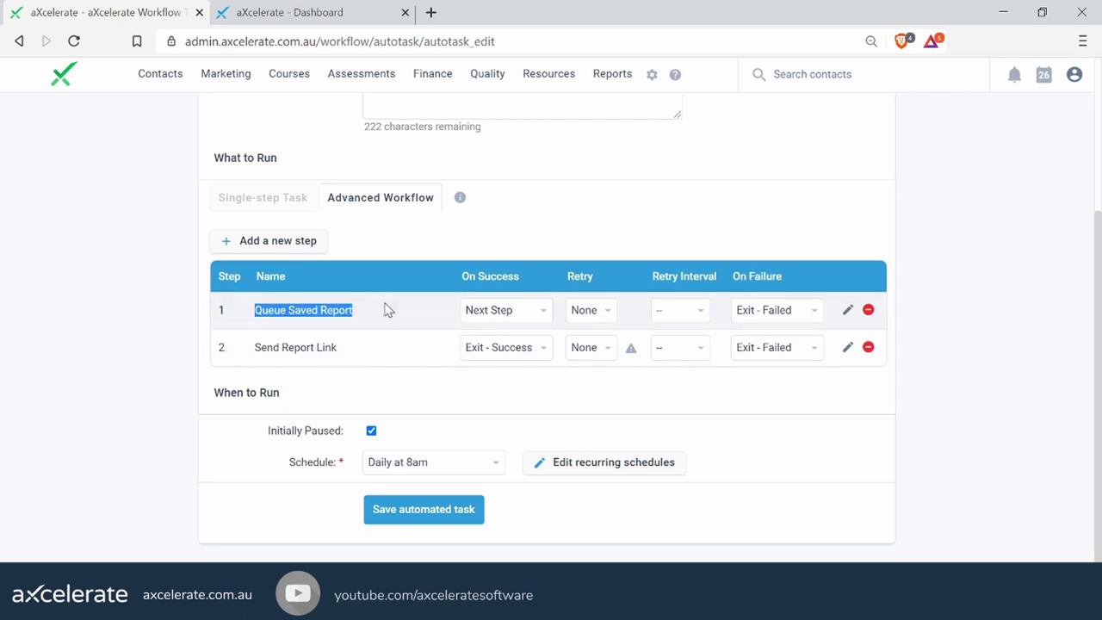
click(387, 309)
drag(260, 349, 382, 350)
click(382, 349)
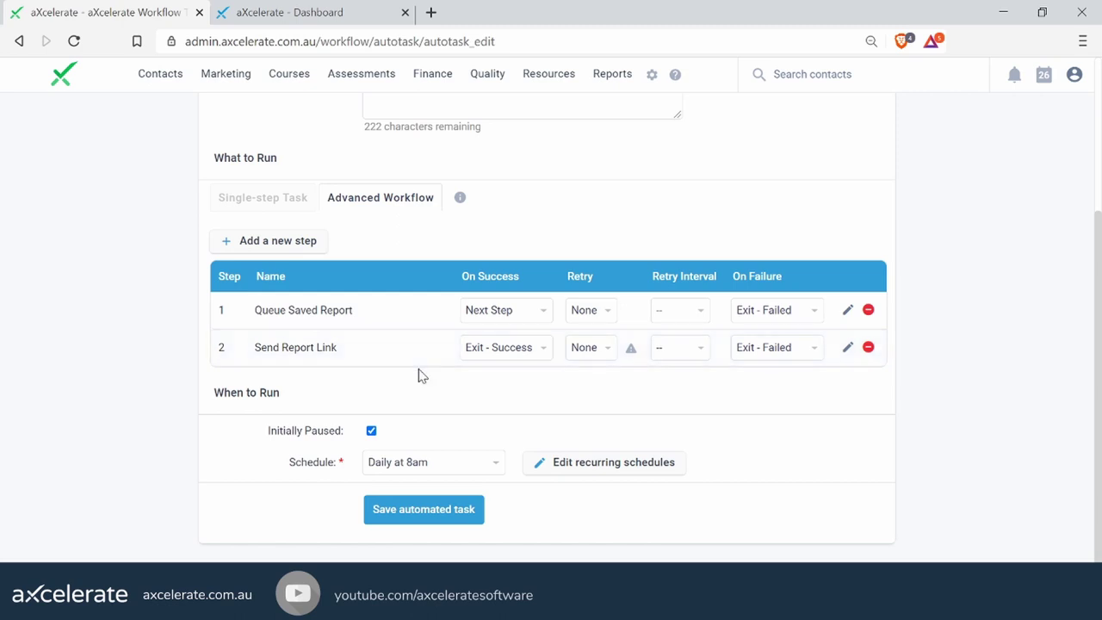
click(445, 509)
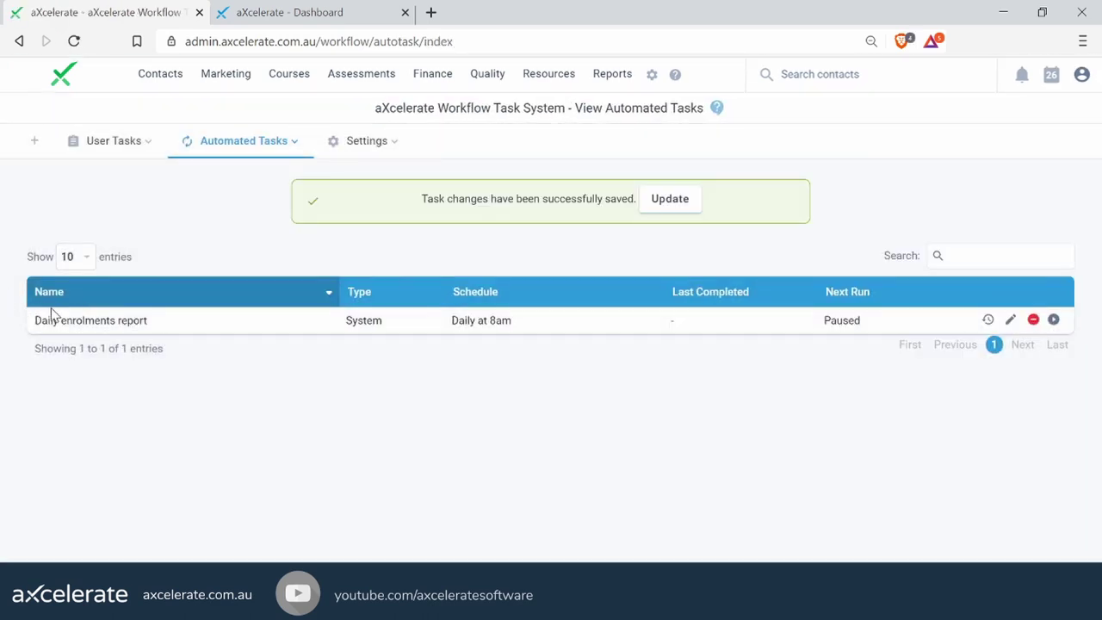
- Check the Daily enrolments report's entry in the task list, resume the task and pause it again
drag(51, 319, 856, 318)
click(853, 319)
double_click(833, 320)
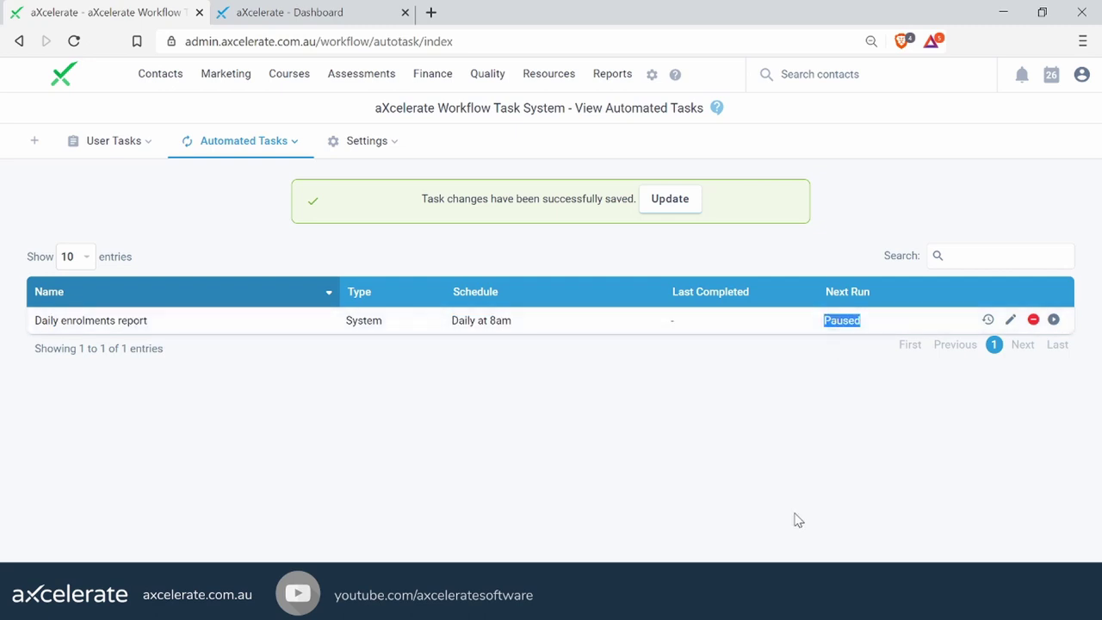
click(819, 445)
click(1053, 320)
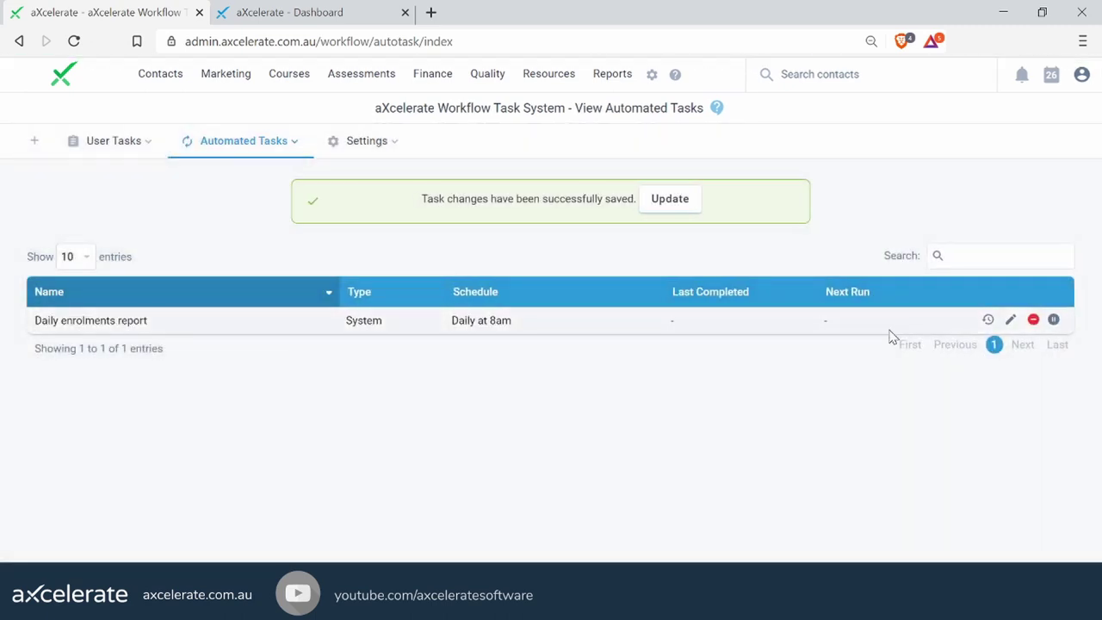
click(1054, 322)
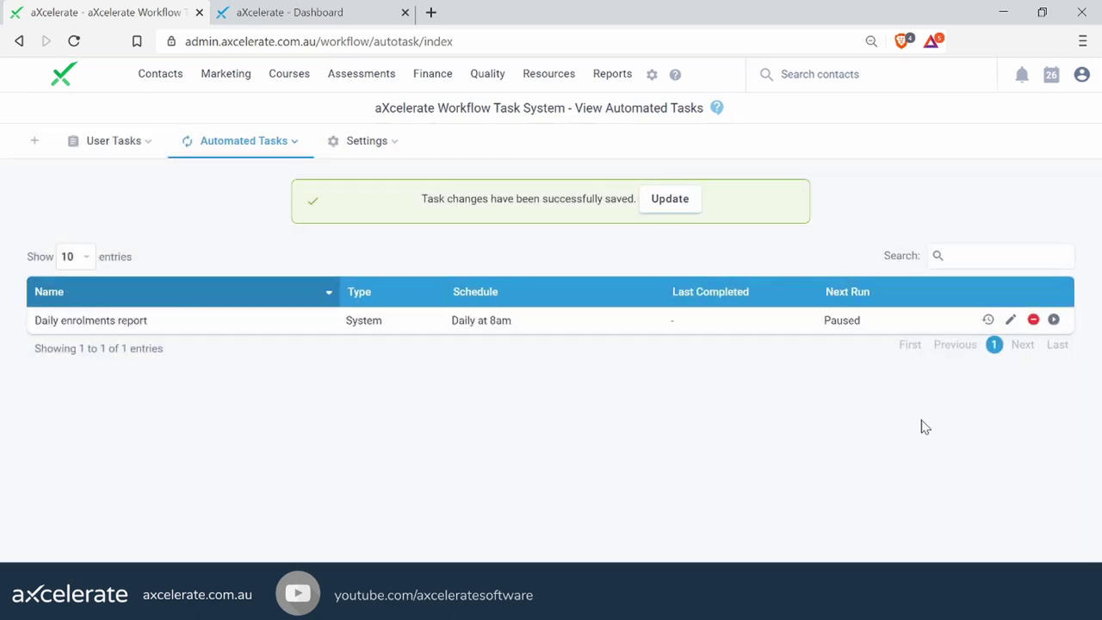
- Open the Daily enrolments report task, review its workflow and schedule settings, and return to the automated tasks list
click(1009, 322)
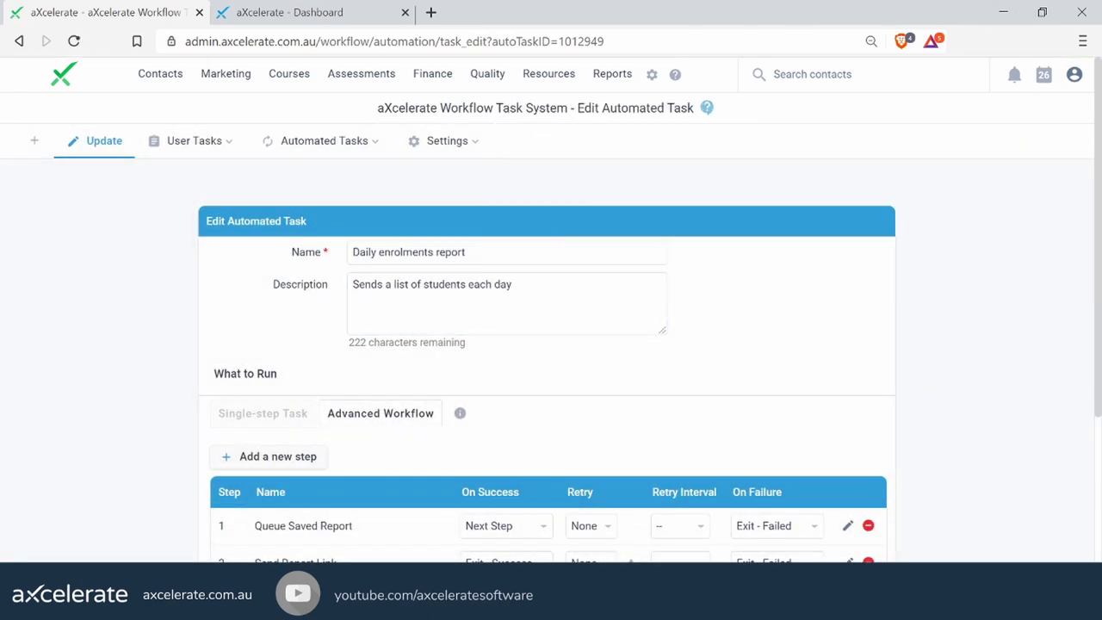
scroll(745, 307, down, 2)
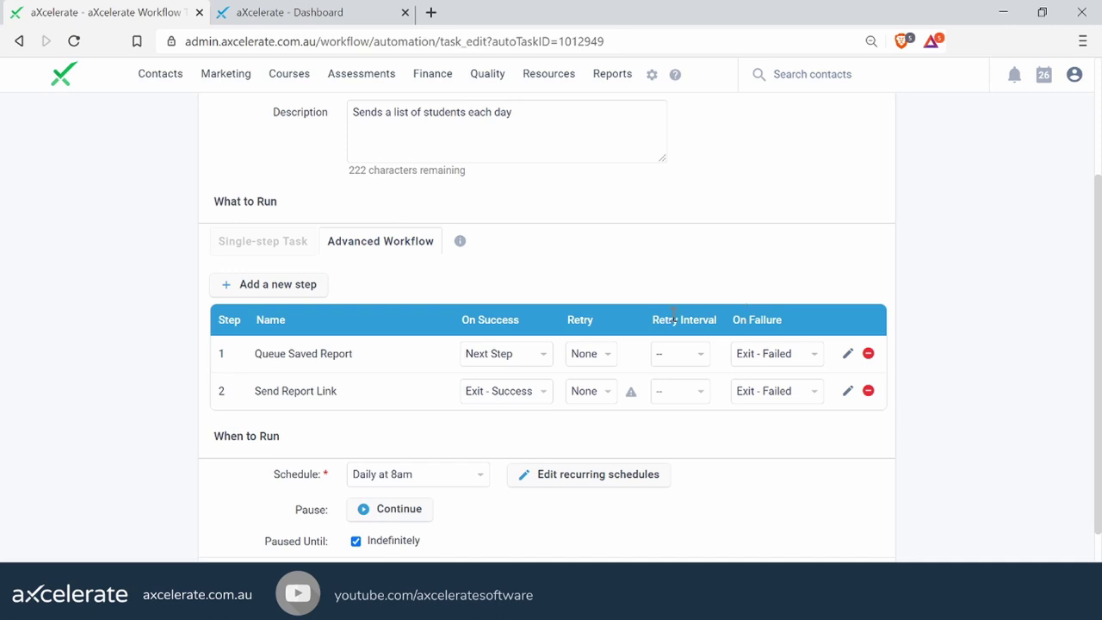
scroll(671, 287, up, 2)
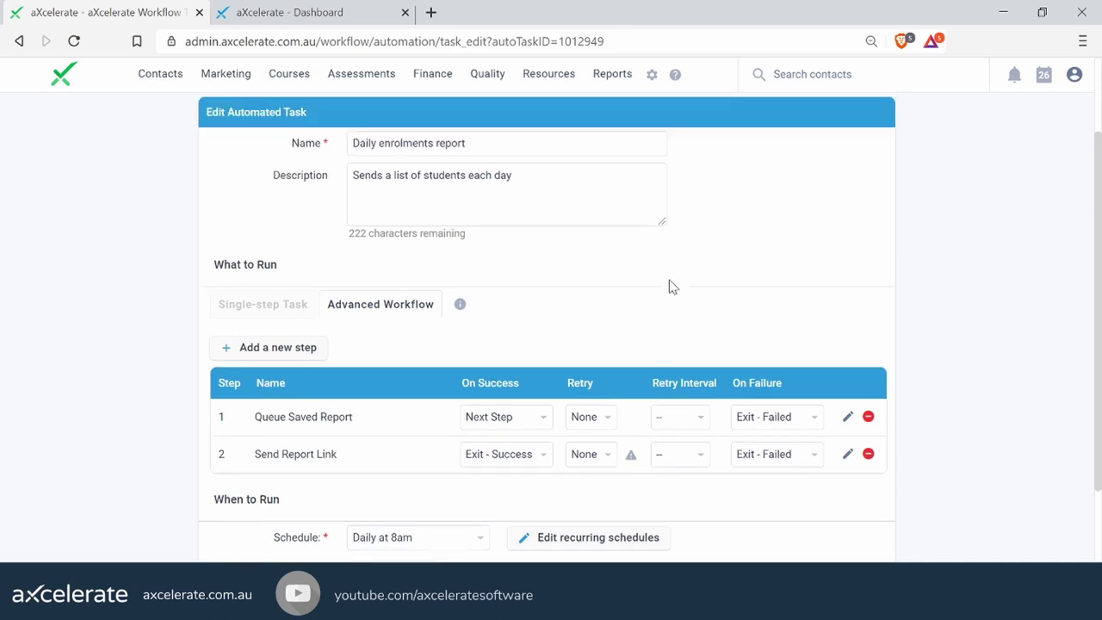
mouse_move(299, 146)
click(315, 205)
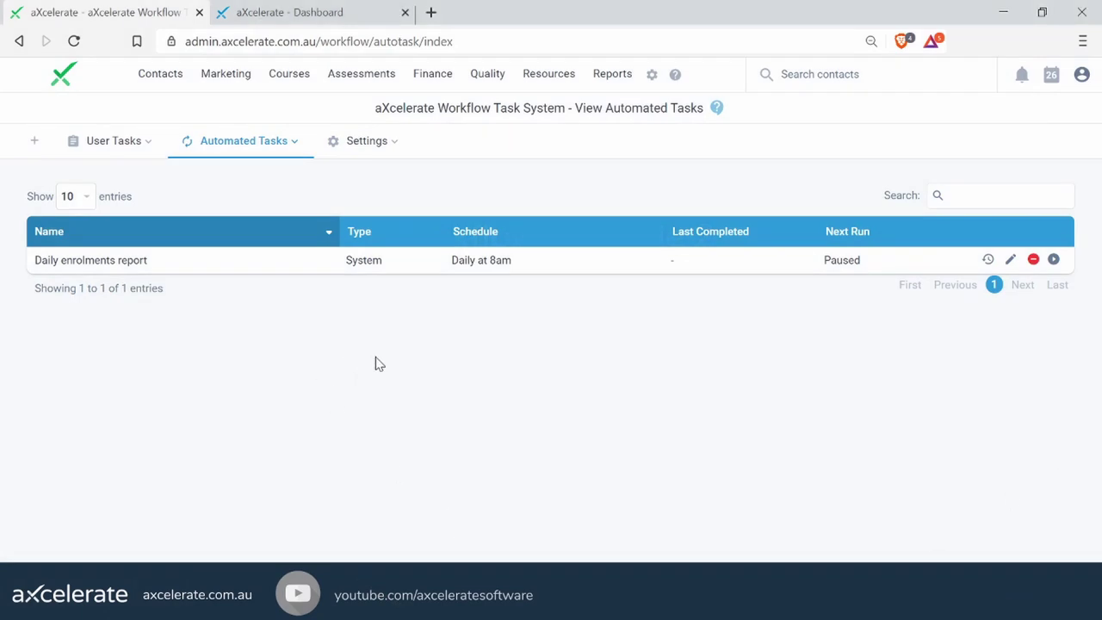
- Start a new automated task named "2 day Workshop Reminder" with the description "Sends reminders 2 days before session starts"
click(300, 148)
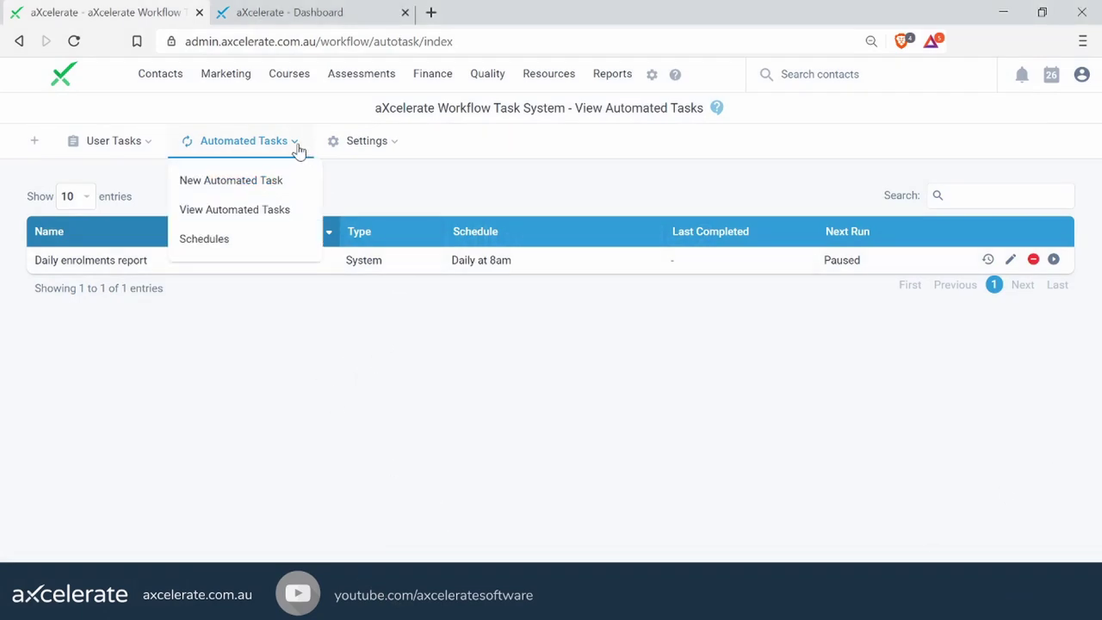
click(250, 184)
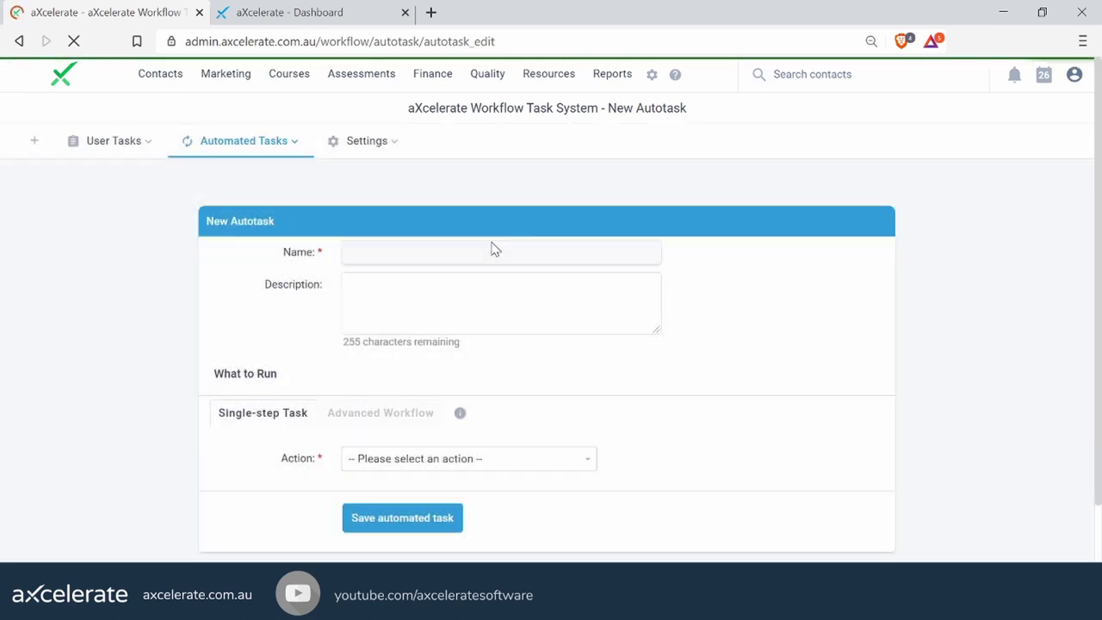
click(488, 250)
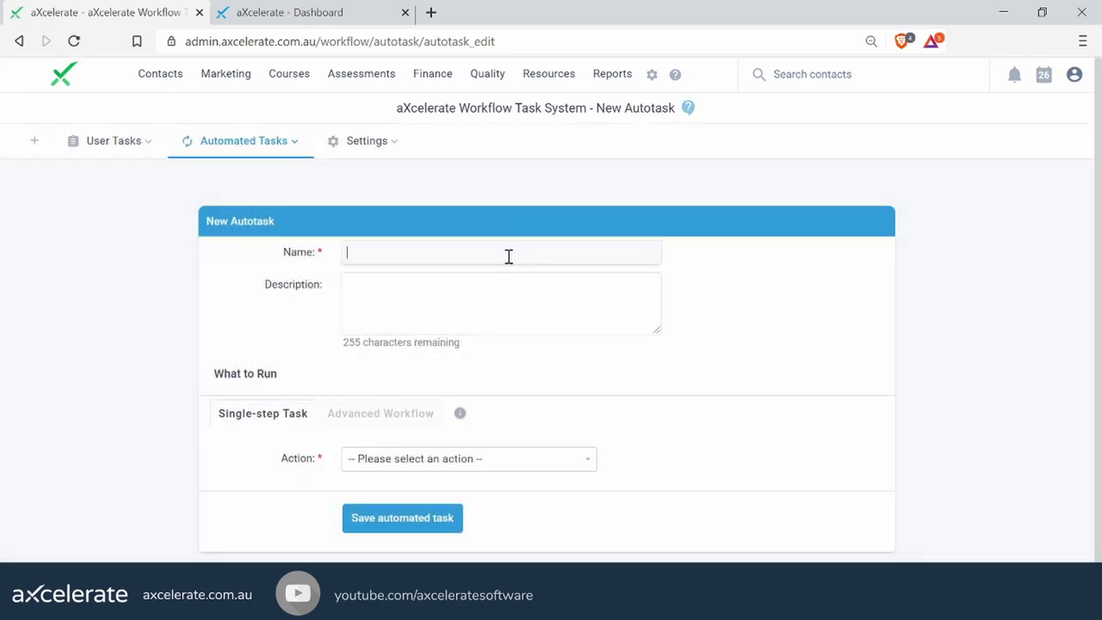
text(2 day Workshop Reminder)
key(Tab)
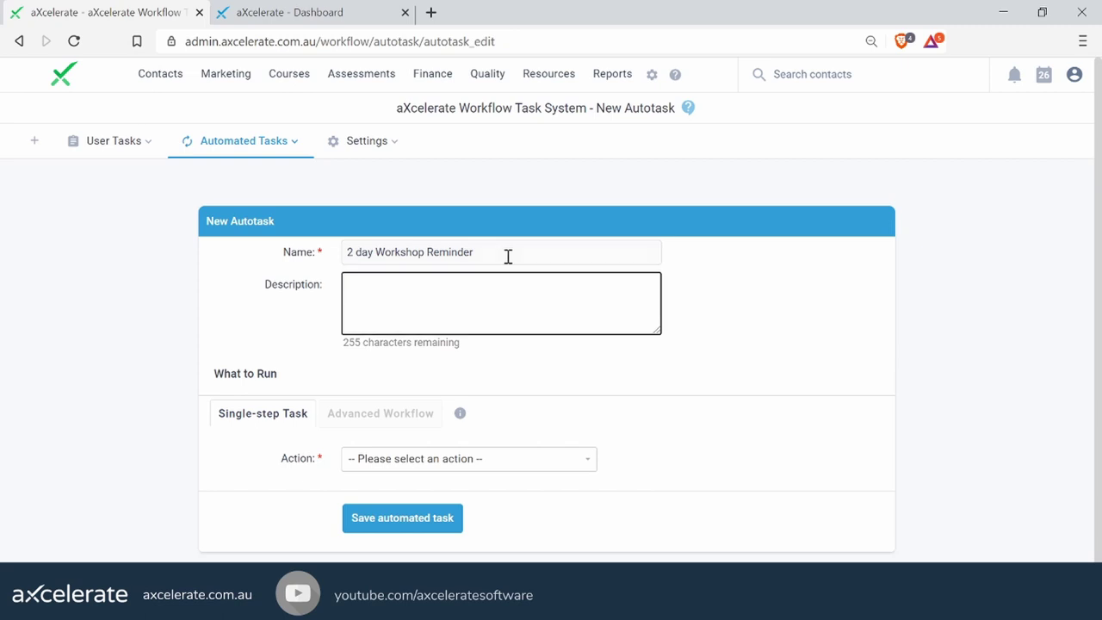
text(Sends reminders 2 )
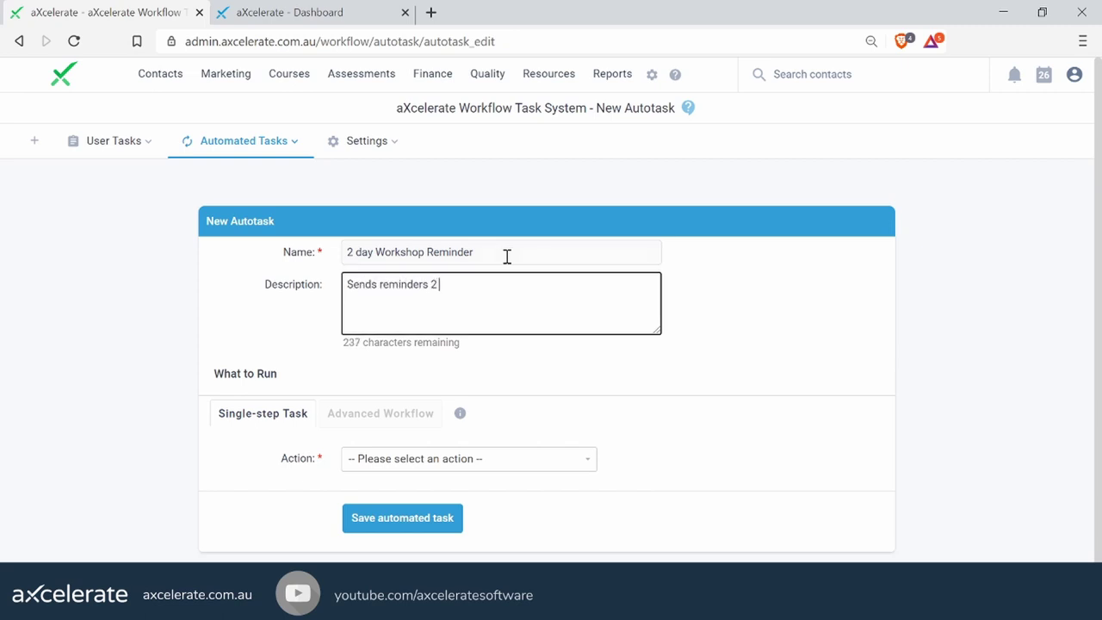
text(days before session starts)
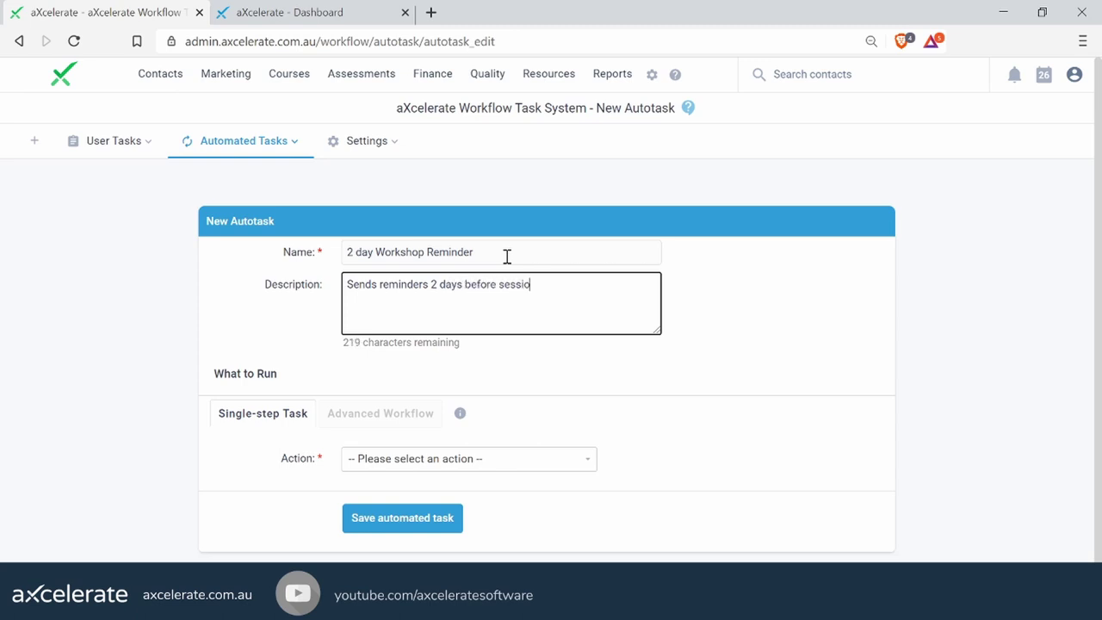
click(637, 396)
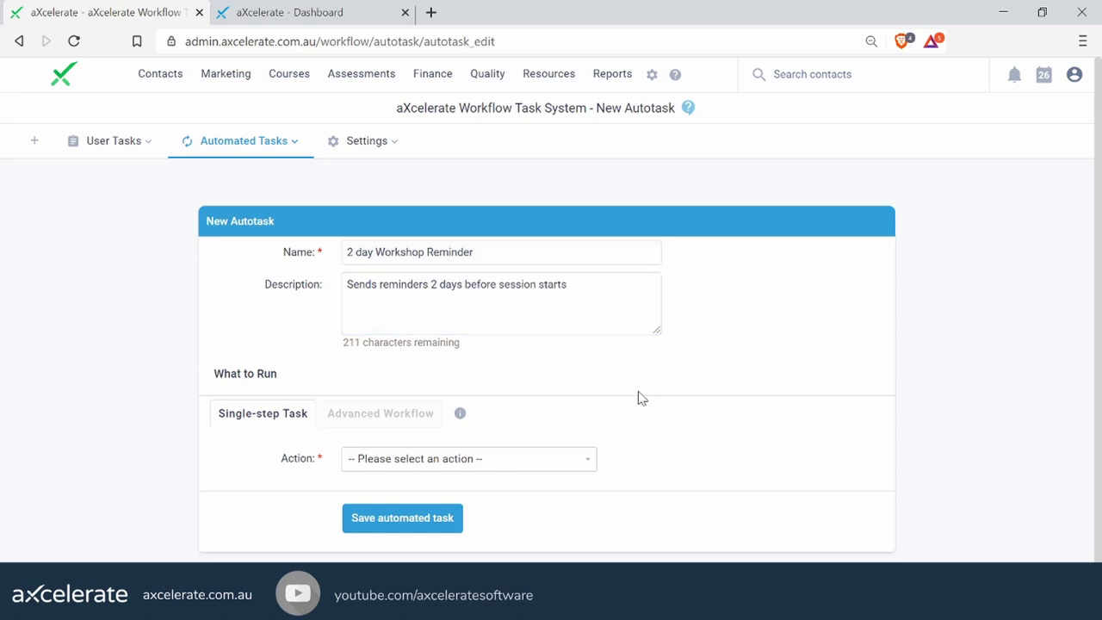
- Set the single-step task's action to Send Workshop Template, searching the available actions for "workshop"
scroll(651, 398, down, 1)
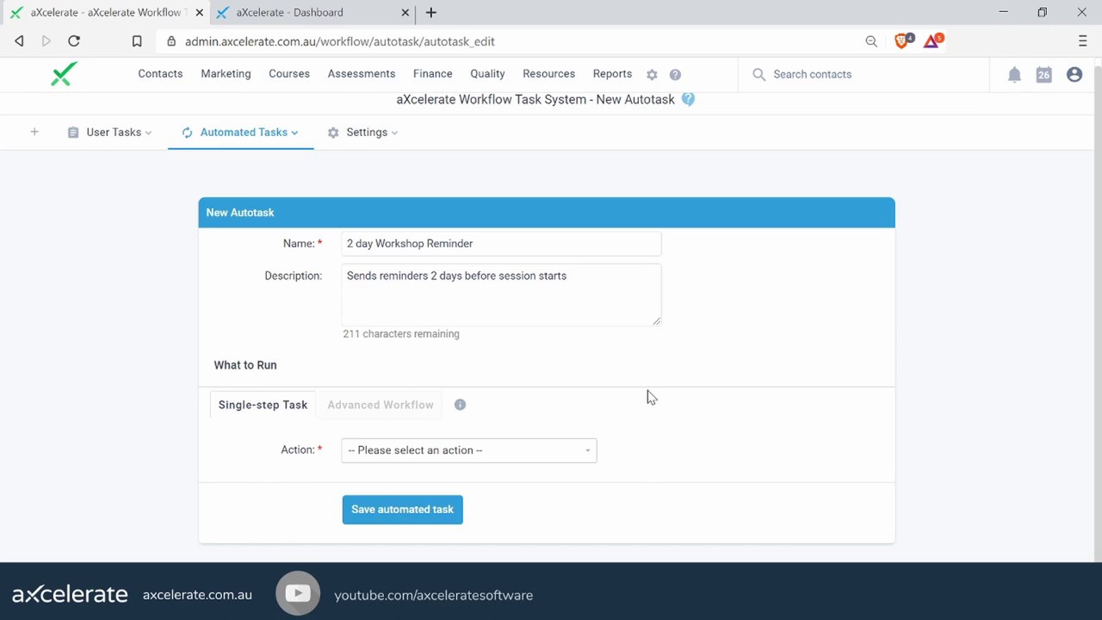
click(491, 460)
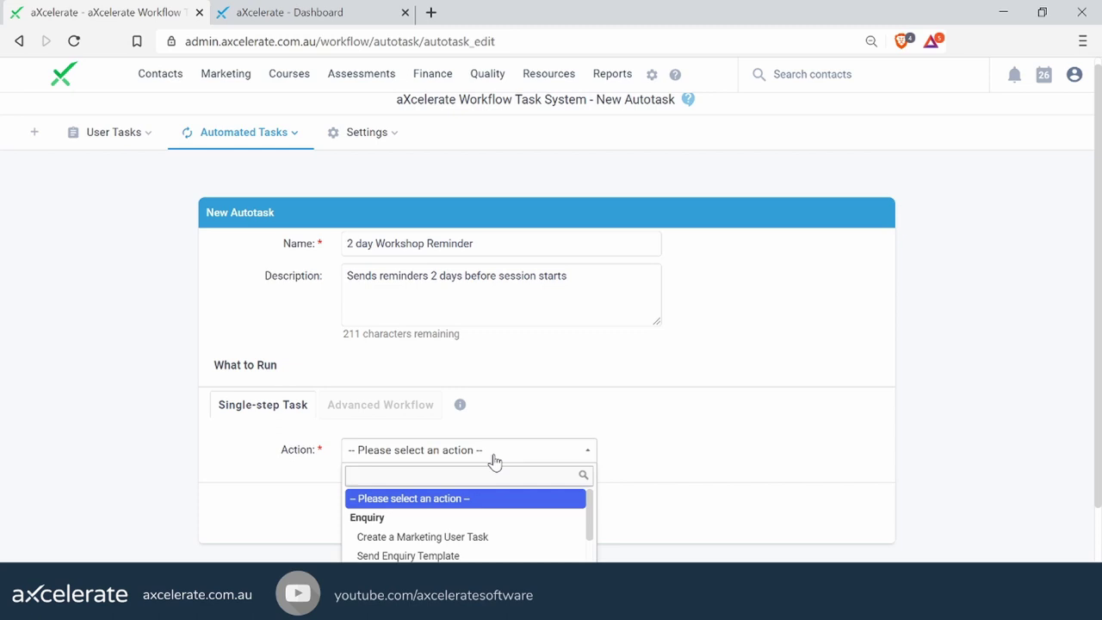
scroll(654, 408, down, 2)
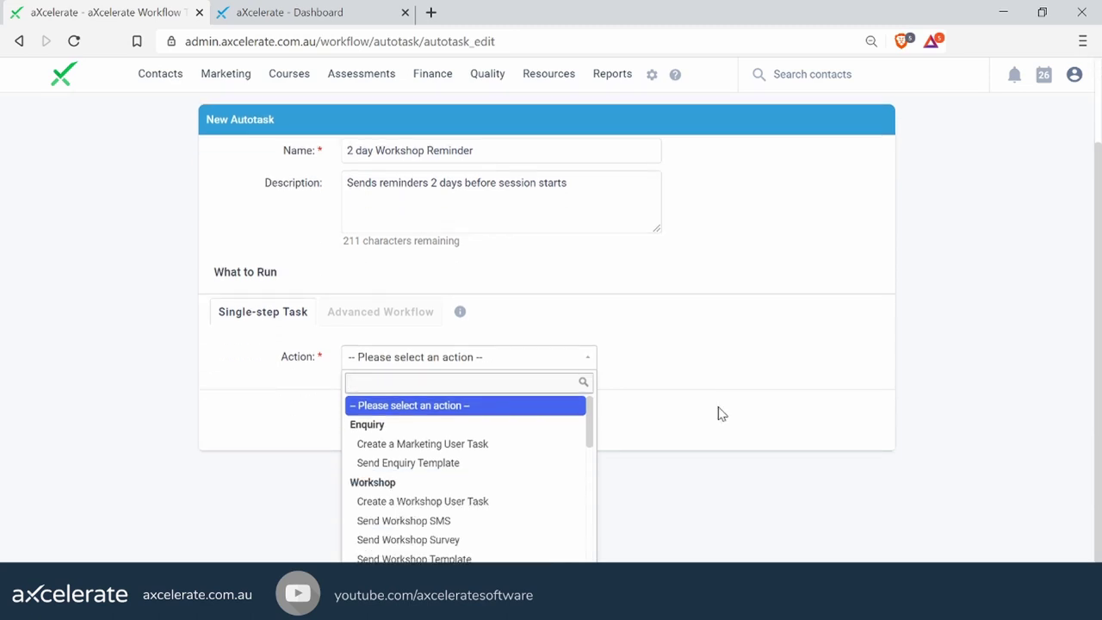
text(workshop)
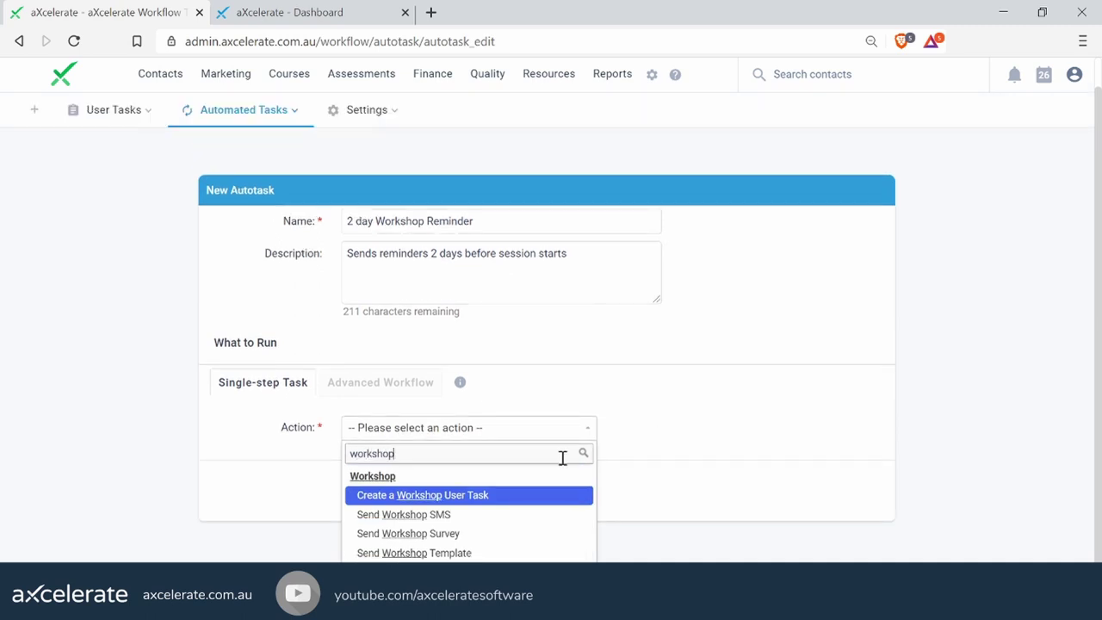
click(473, 555)
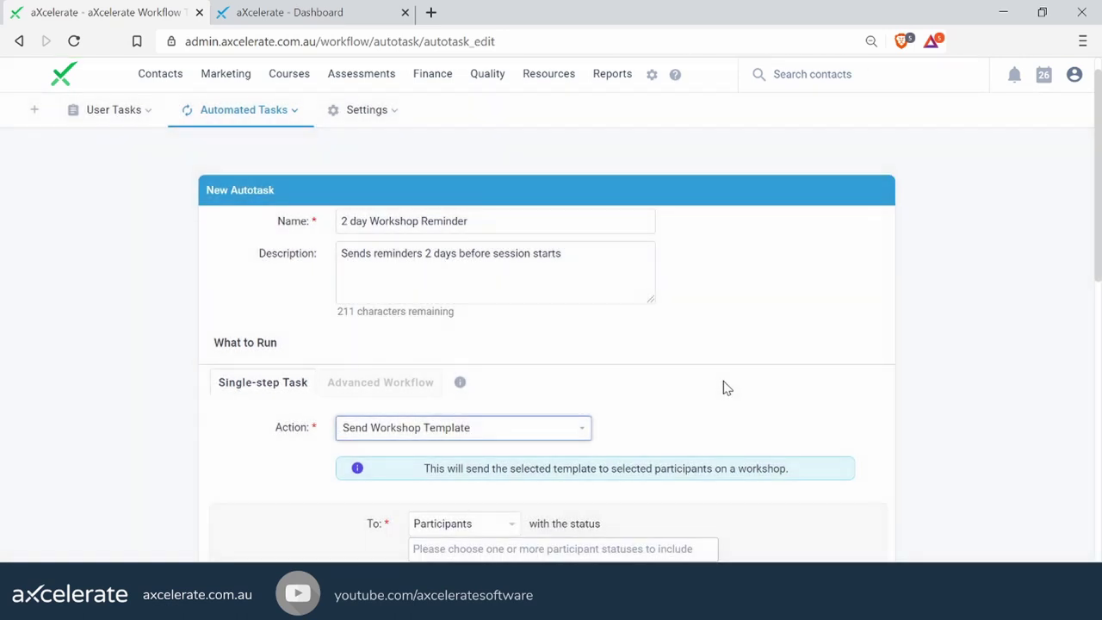
scroll(629, 368, down, 2)
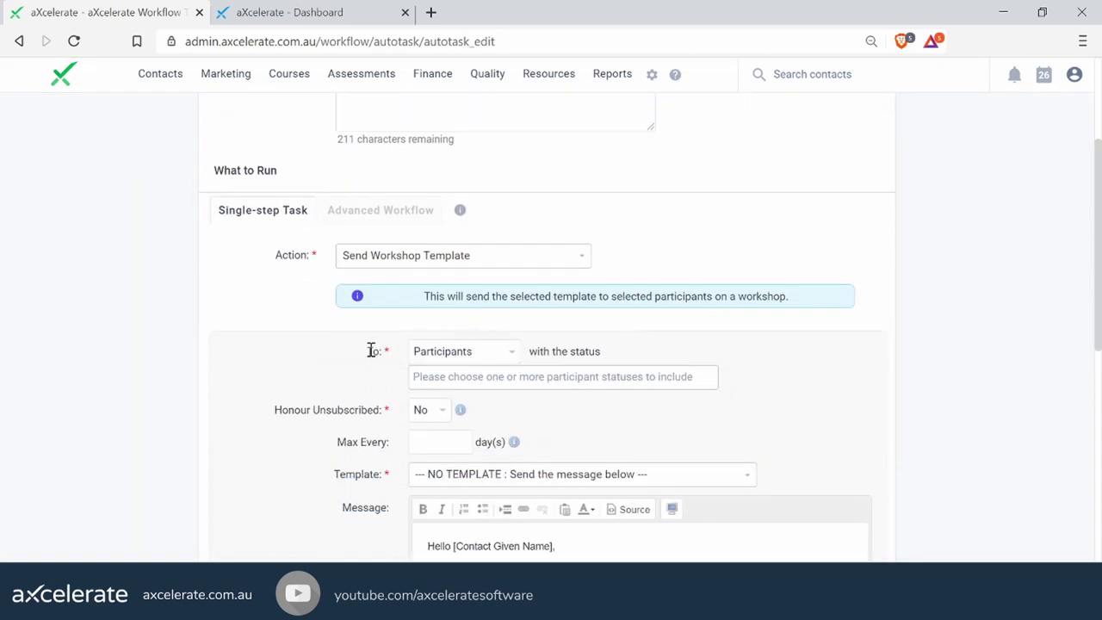
- Address the workshop template to participants with the status Enrolled
click(491, 352)
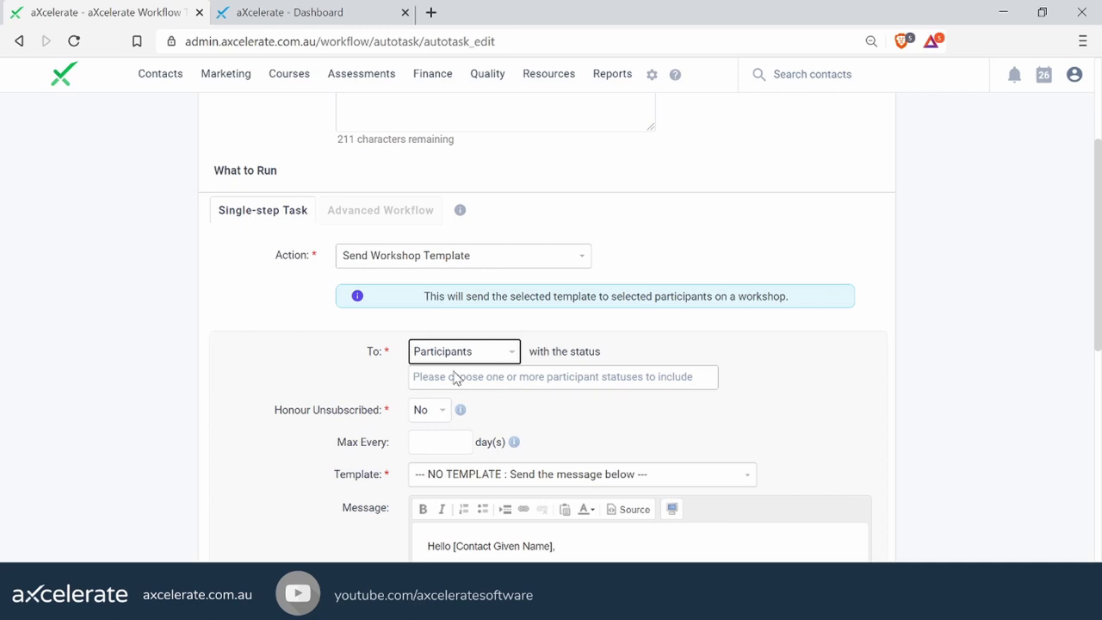
click(613, 349)
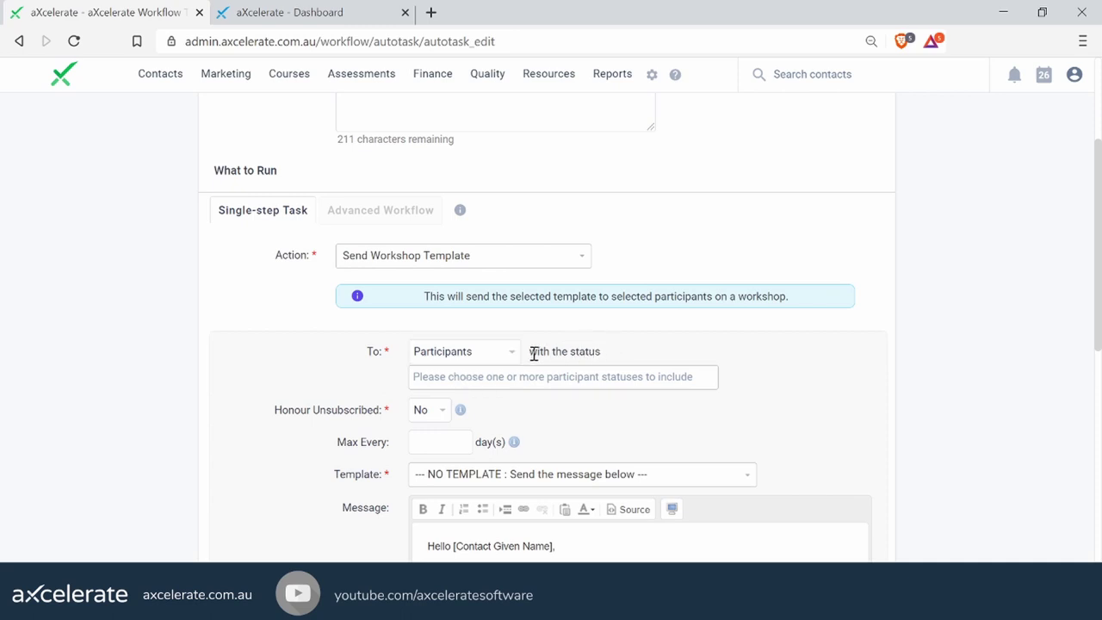
drag(531, 352, 575, 352)
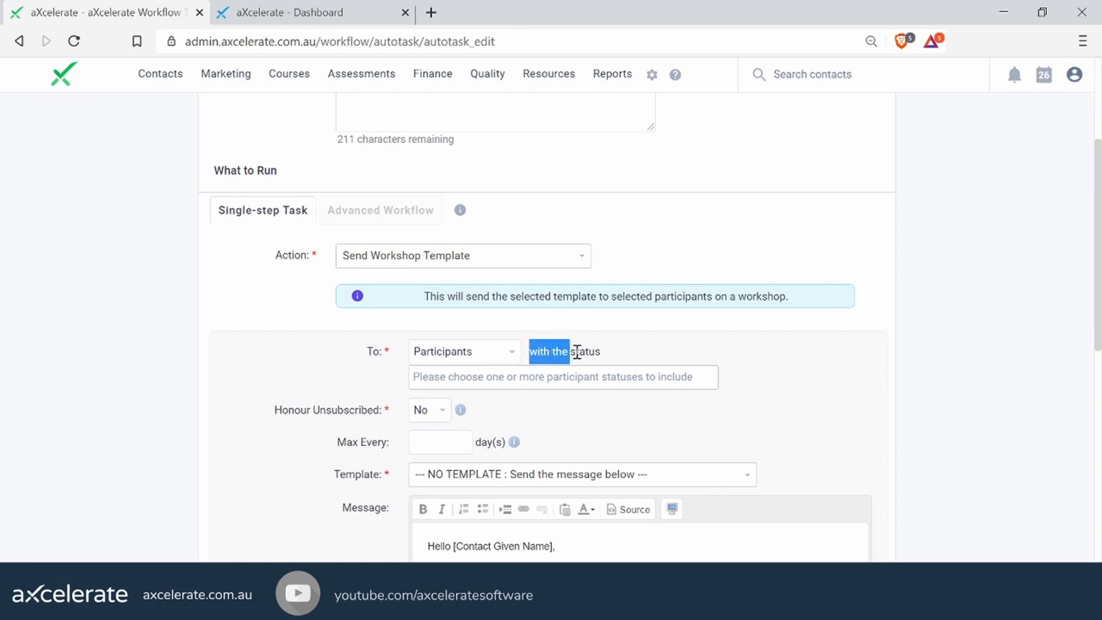
click(585, 418)
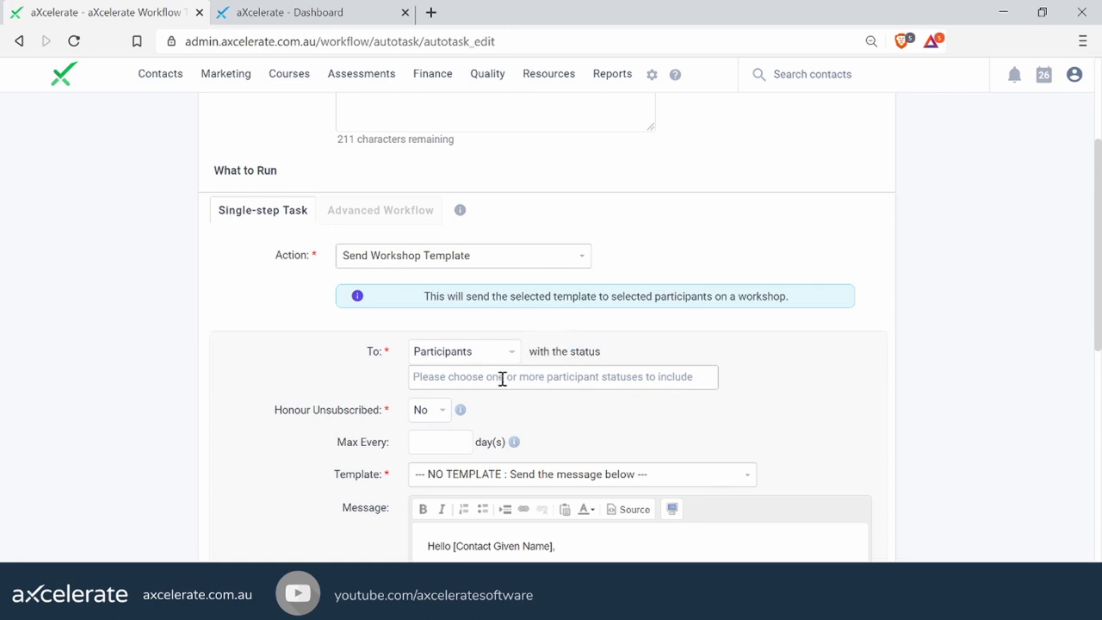
click(558, 375)
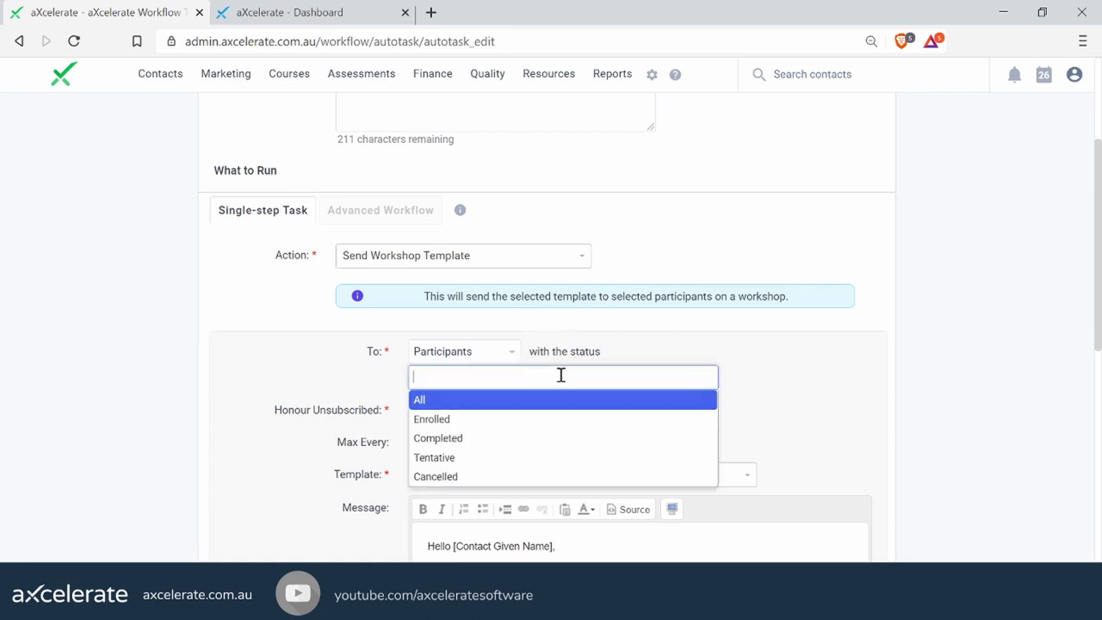
click(504, 419)
click(659, 351)
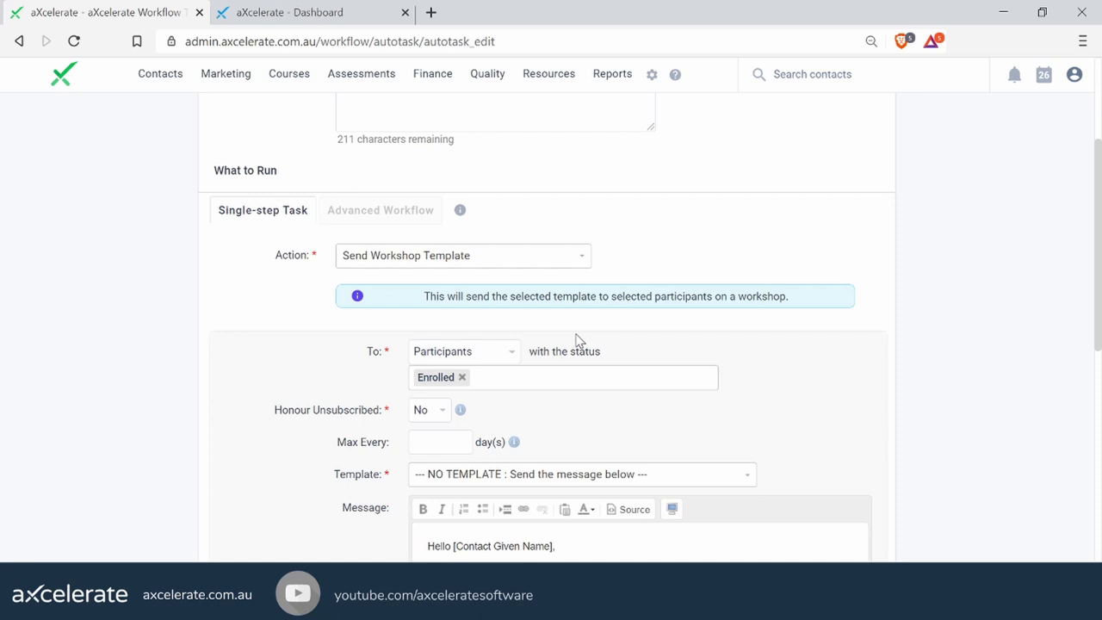
- Set the message template to Student Notification - Upcoming Workshop, searching the available templates for "stud"
scroll(527, 383, down, 2)
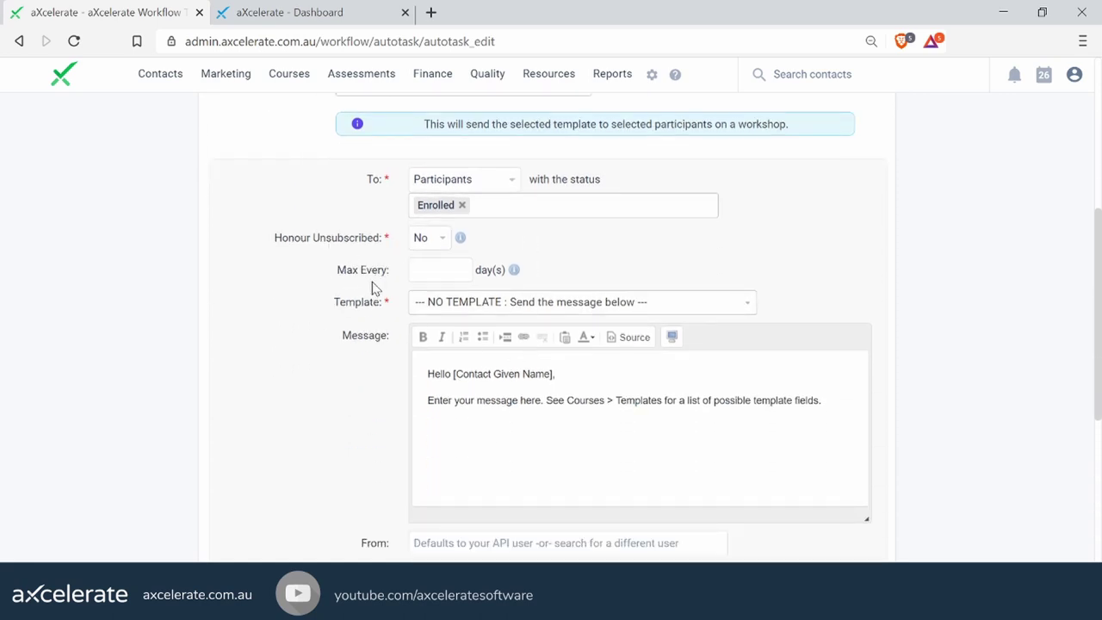
scroll(346, 296, down, 1)
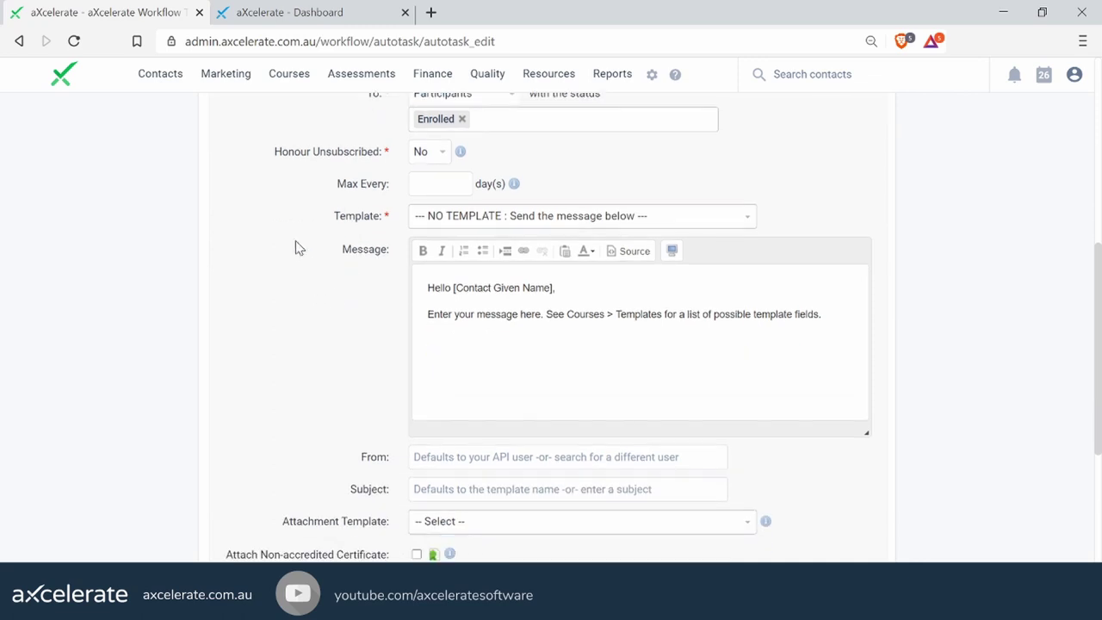
drag(298, 229, 388, 216)
click(396, 201)
click(635, 215)
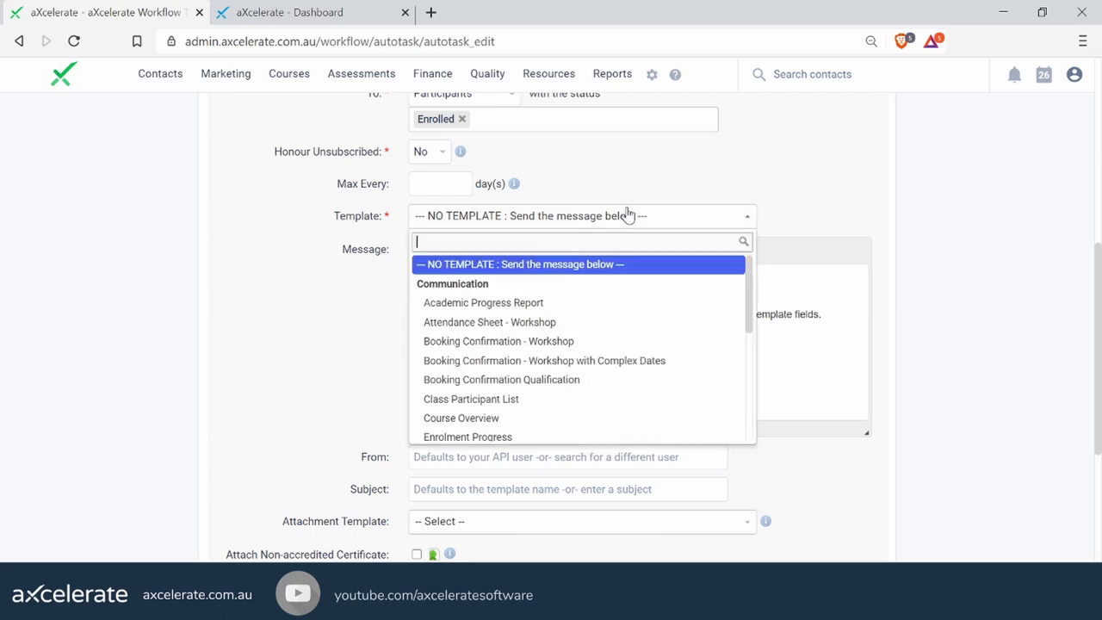
text(stud)
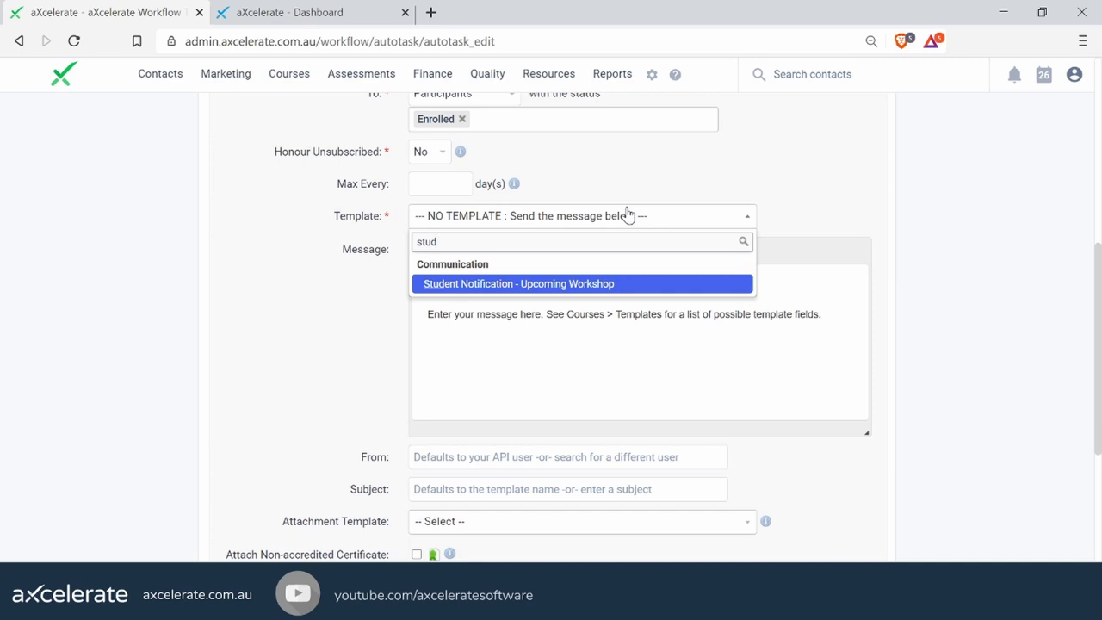
key(Return)
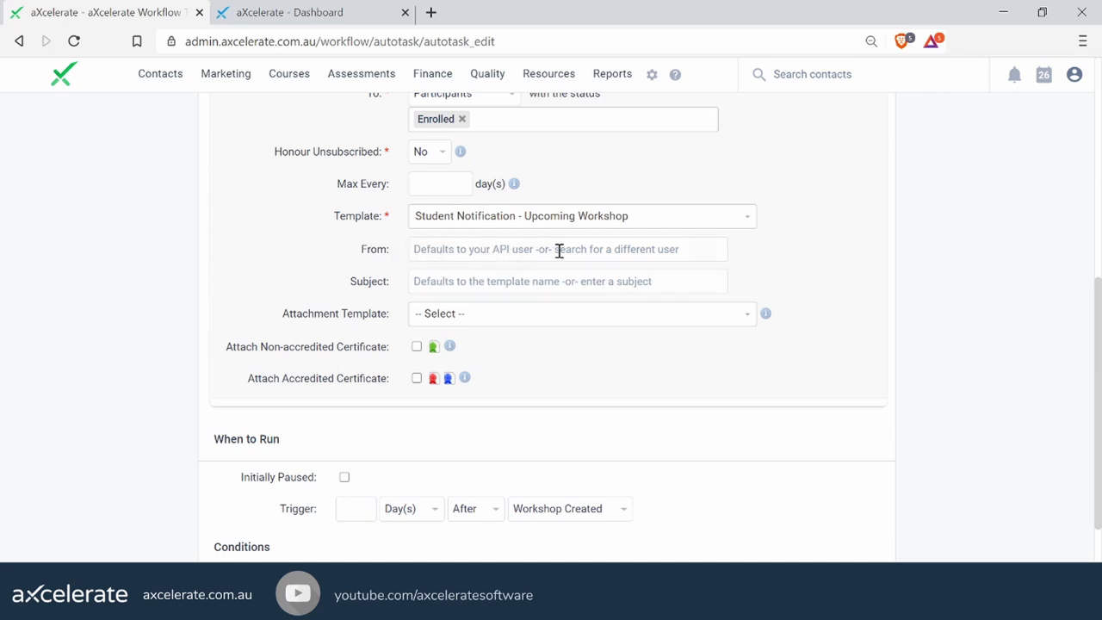
- Enter "You have upcoming session!" as the subject of the reminder message
click(512, 279)
text(You )
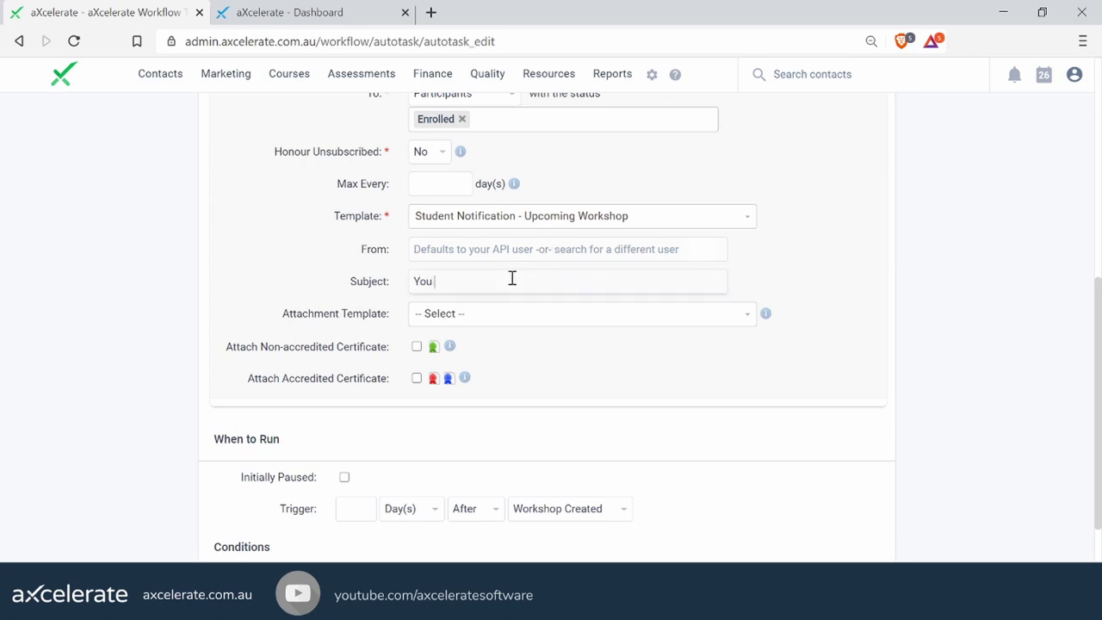
text(have upcoming session)
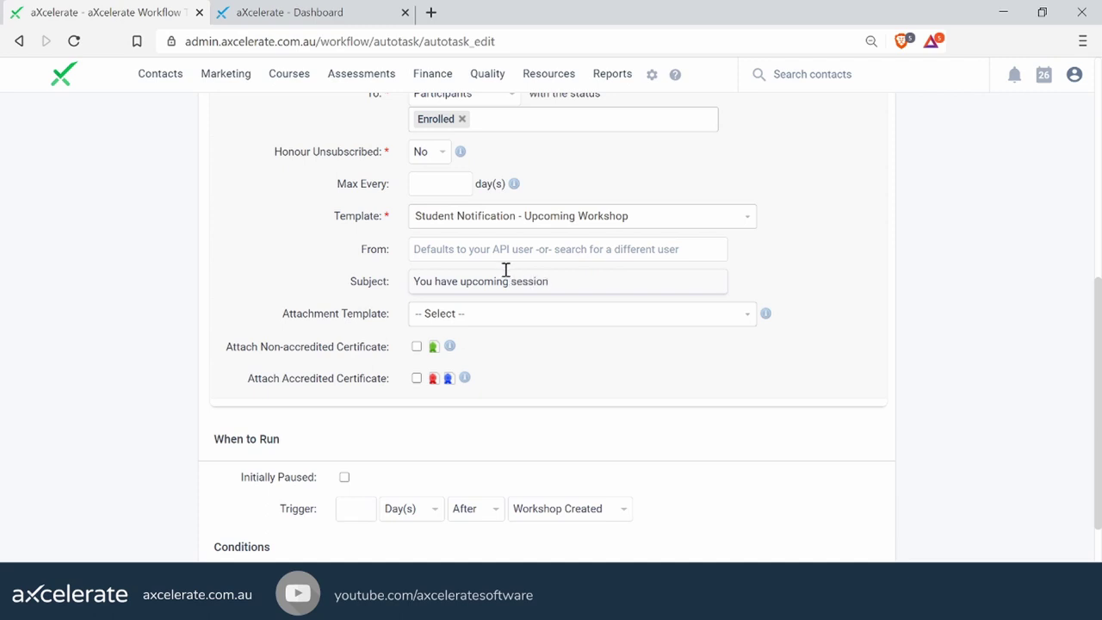
text(!)
click(571, 315)
- Set the task's trigger to 2 days before the Workshop Start Date
scroll(571, 233, down, 2)
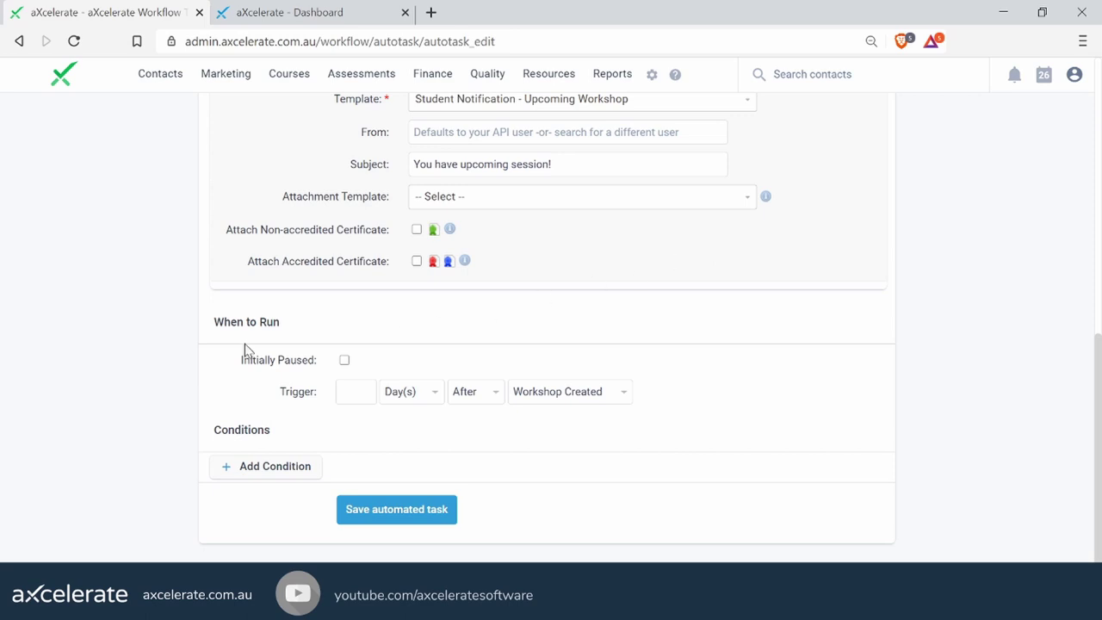
drag(215, 323, 307, 397)
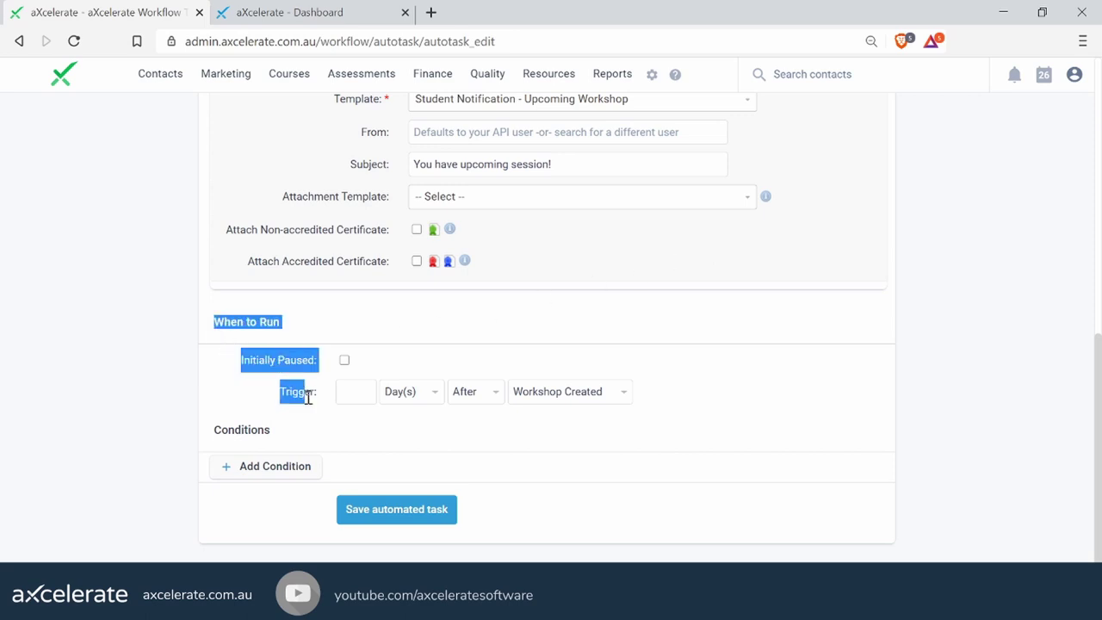
click(721, 405)
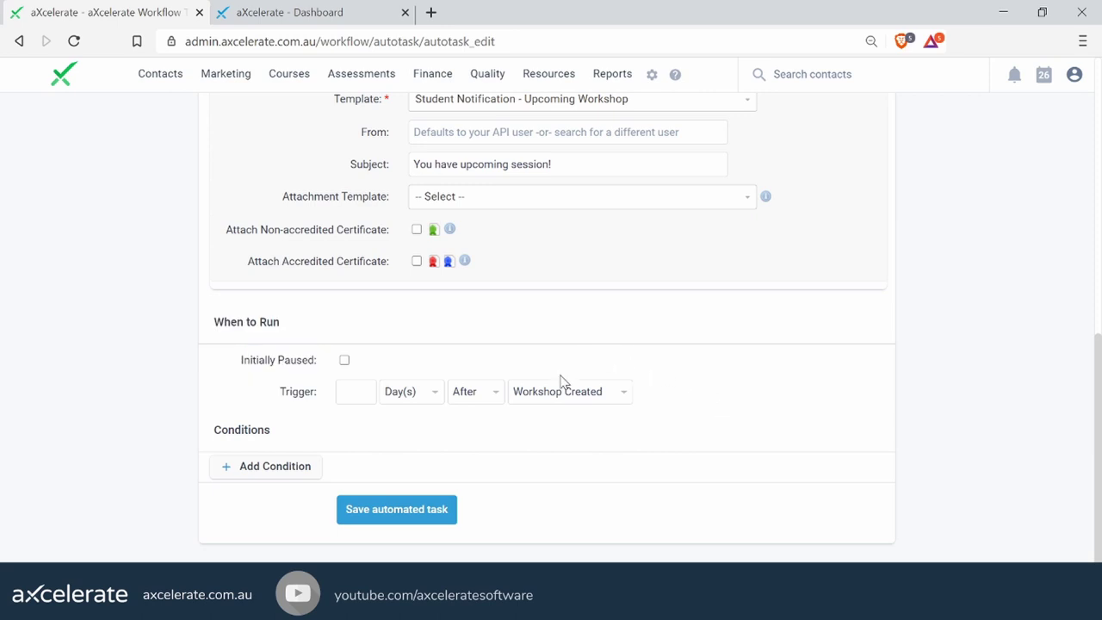
click(588, 402)
click(614, 431)
click(478, 402)
click(483, 428)
click(412, 392)
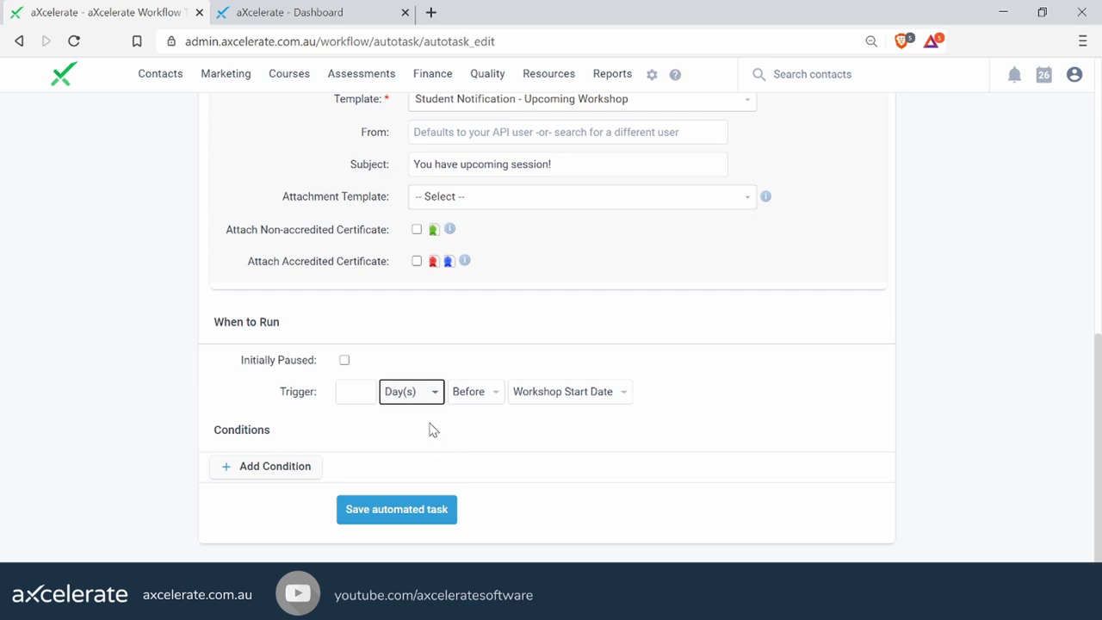
click(362, 385)
text(2)
click(622, 393)
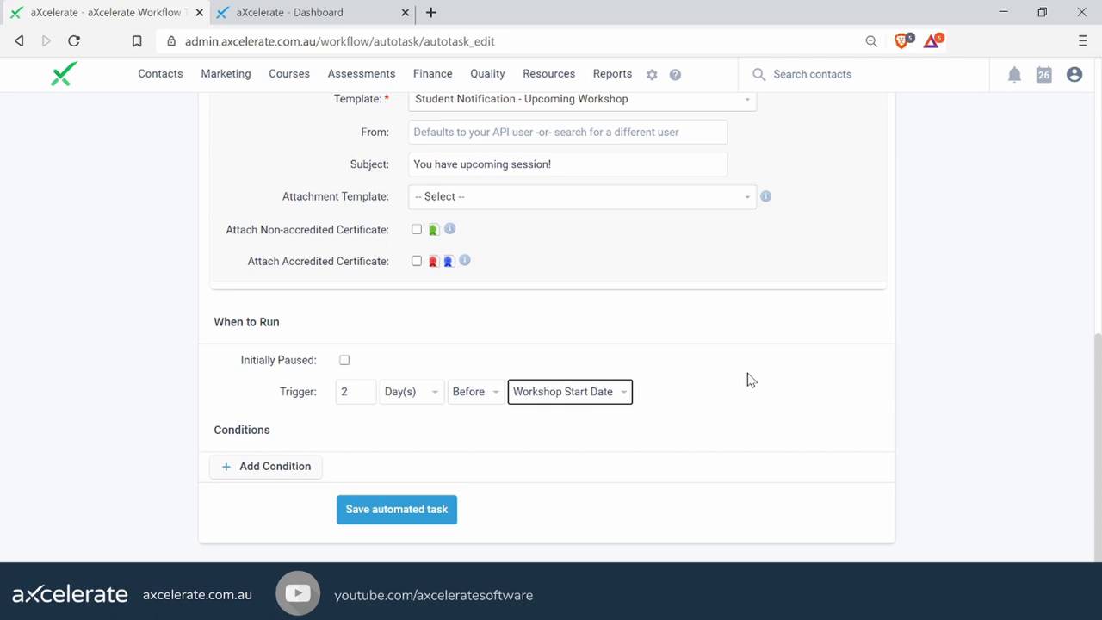
click(747, 380)
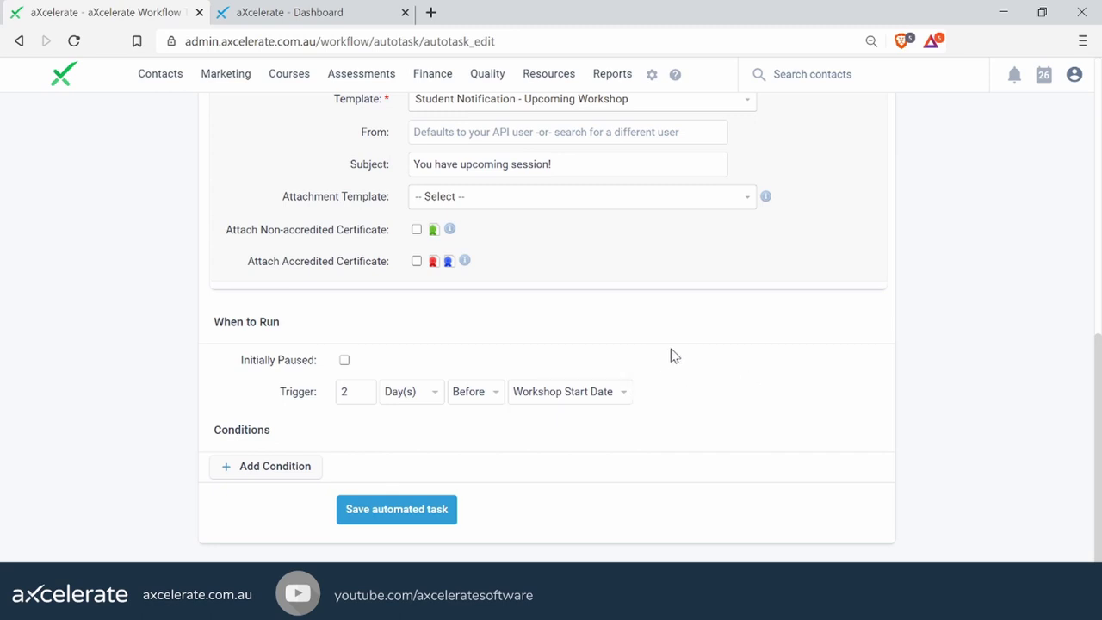
- Add a condition where the Workshop Coordination Type excludes In-House
drag(215, 430, 387, 457)
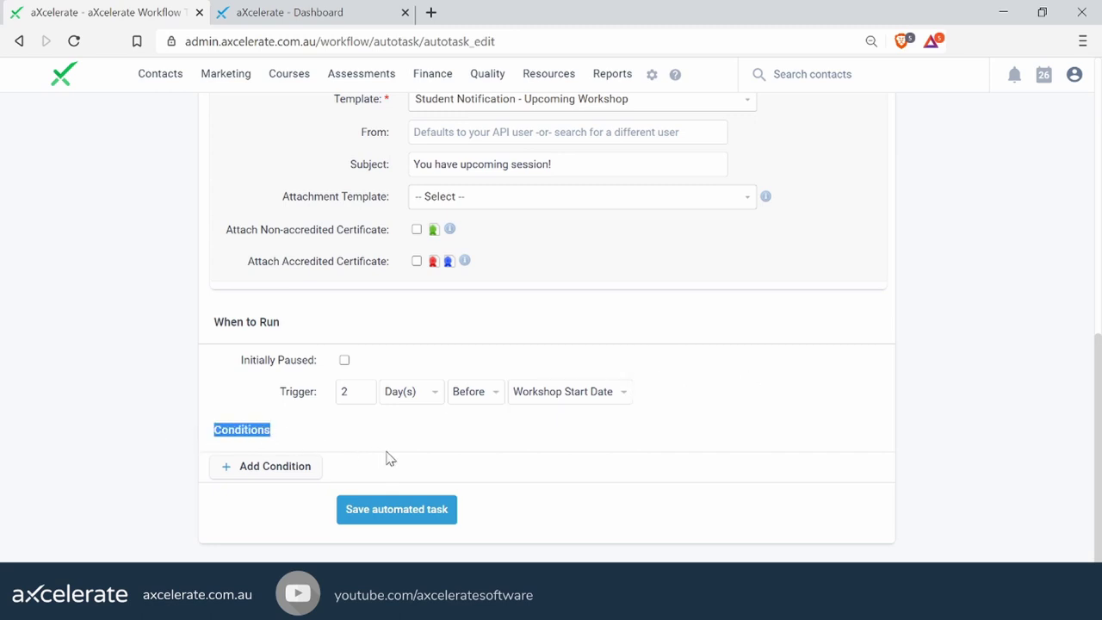
click(397, 457)
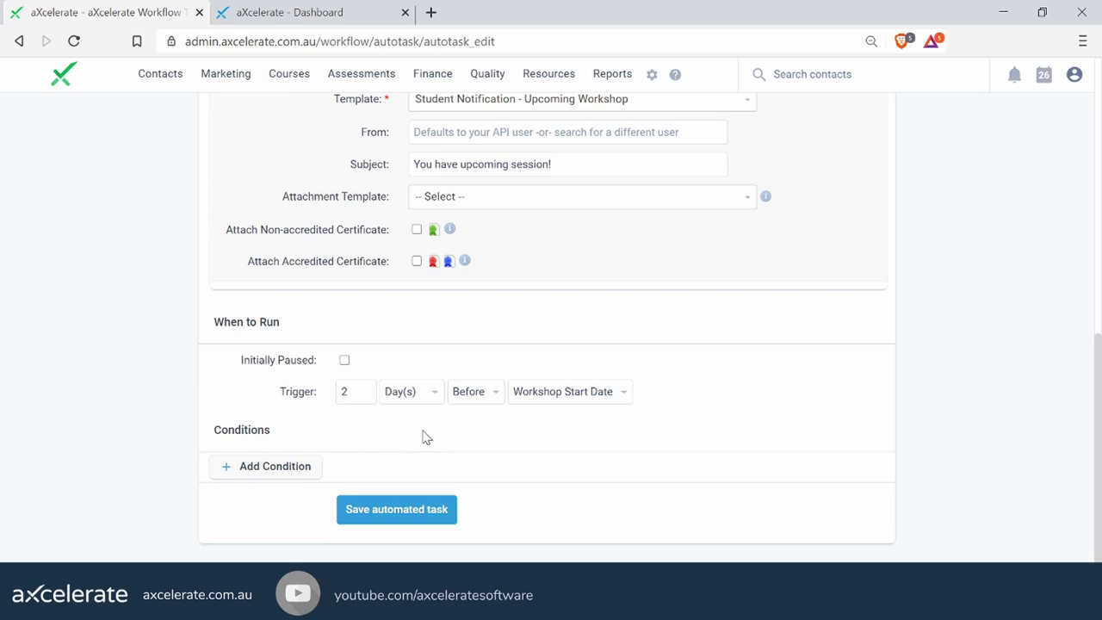
click(269, 464)
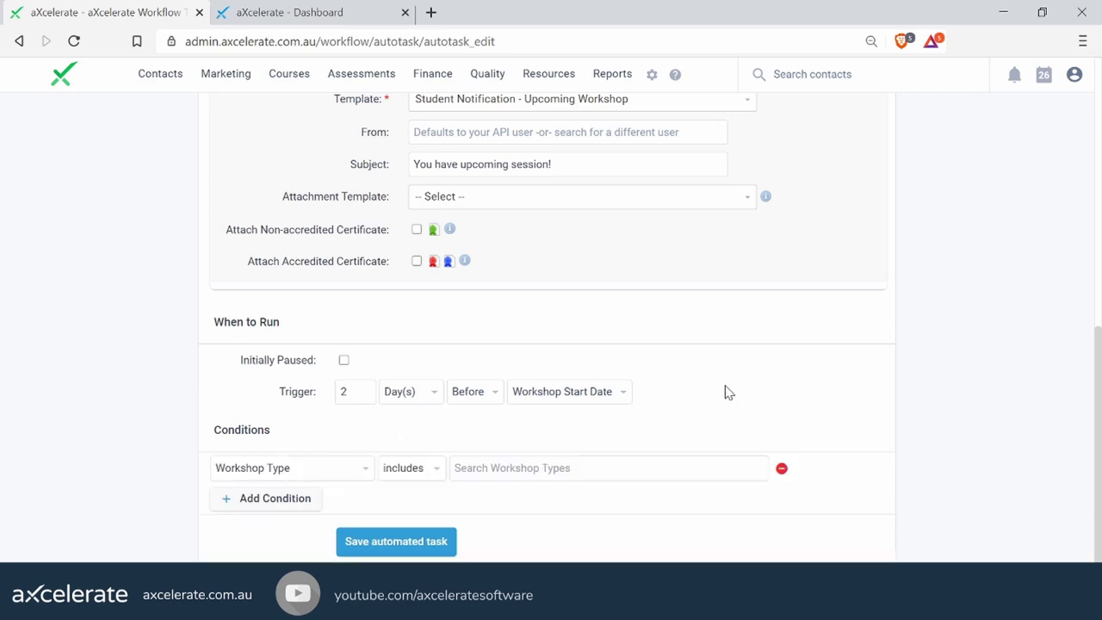
click(365, 469)
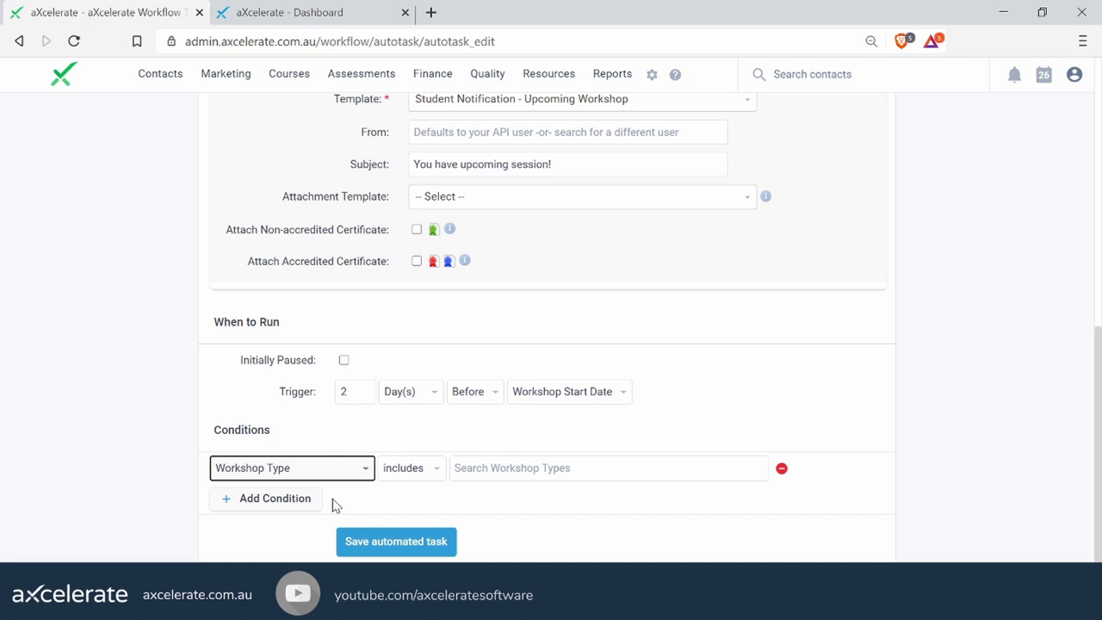
click(427, 443)
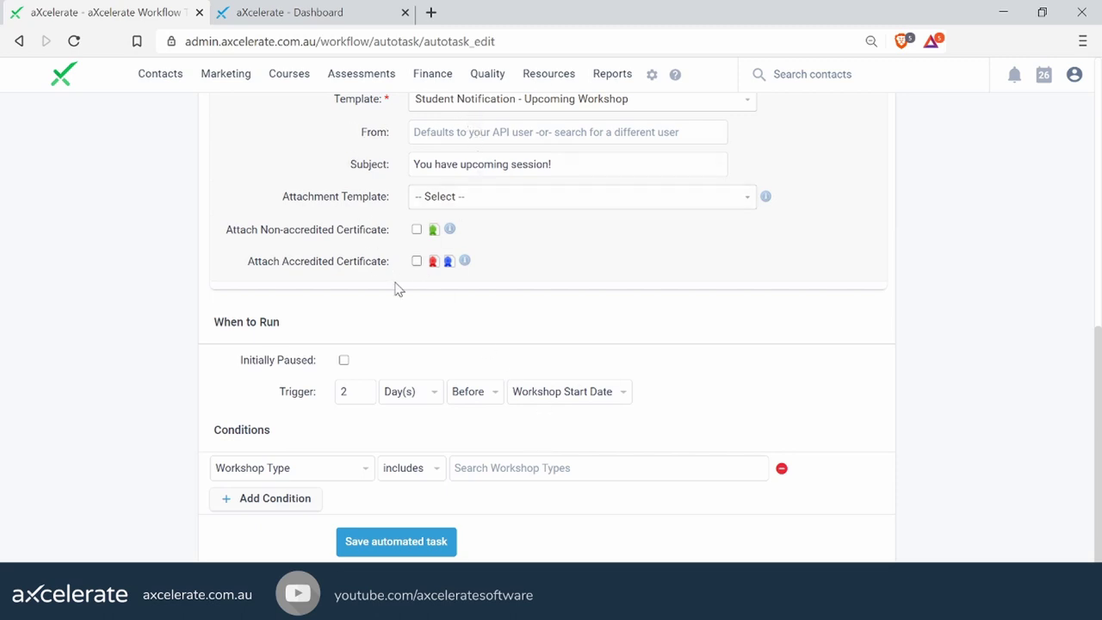
click(351, 472)
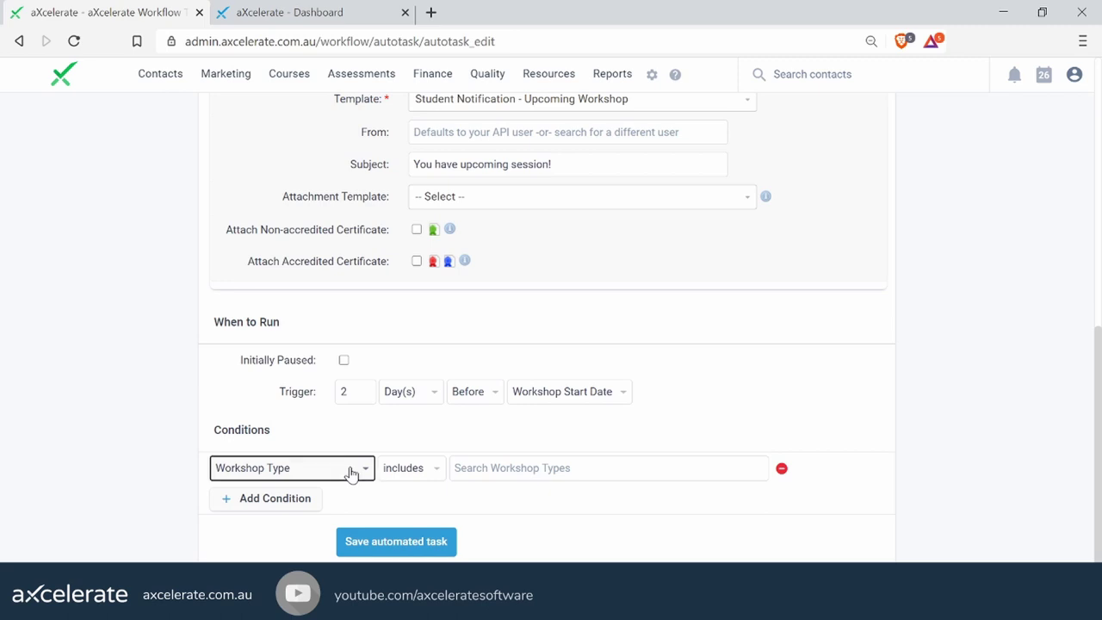
click(305, 507)
click(420, 473)
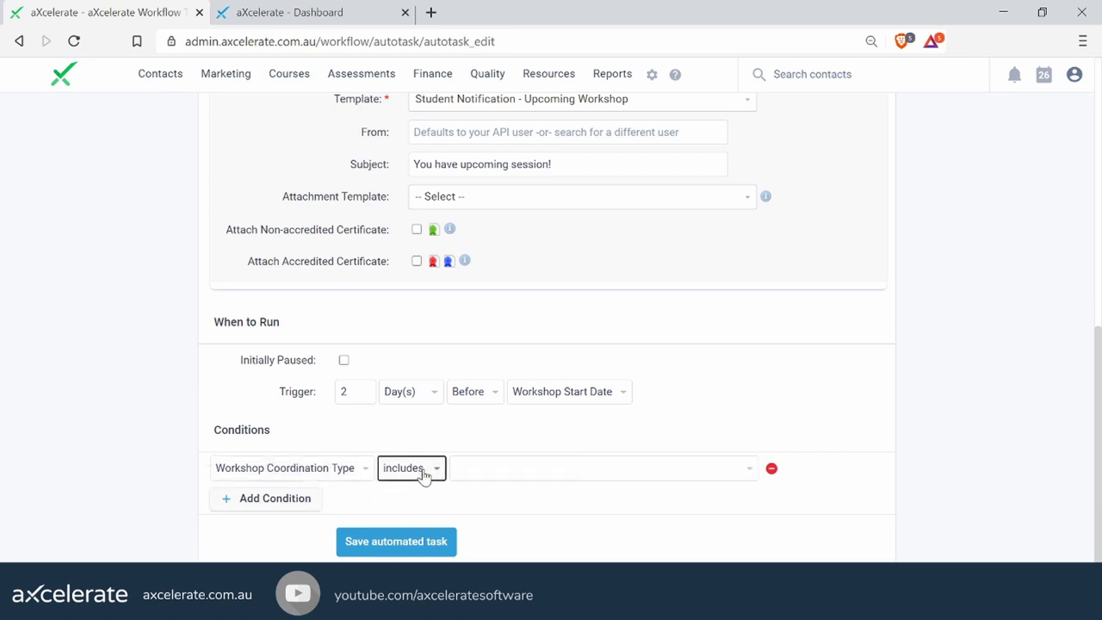
key(Down)
click(509, 479)
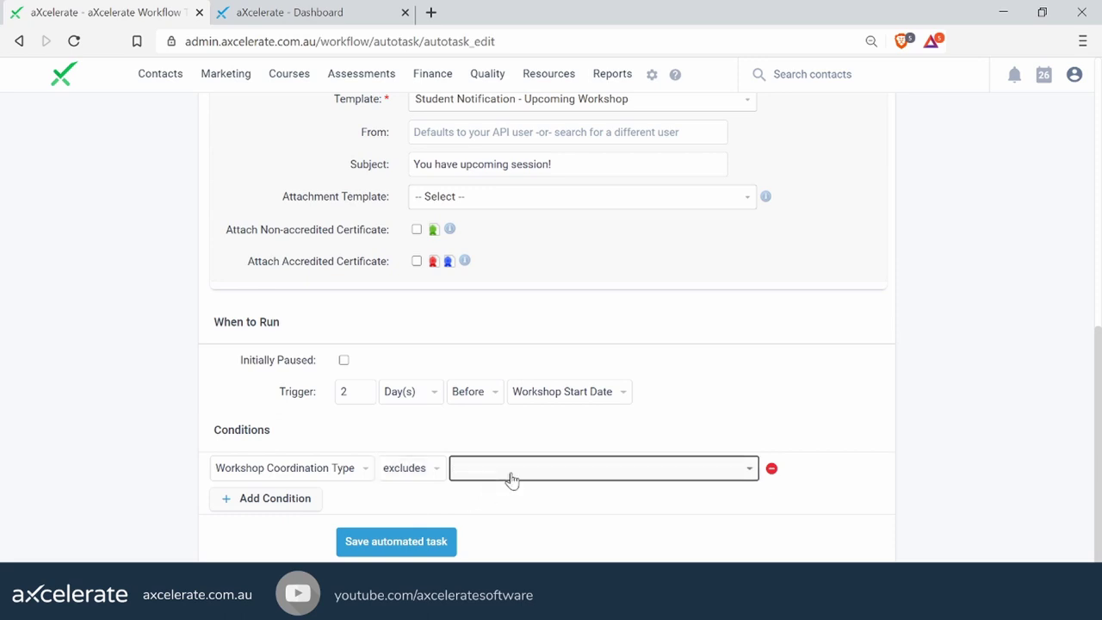
click(516, 444)
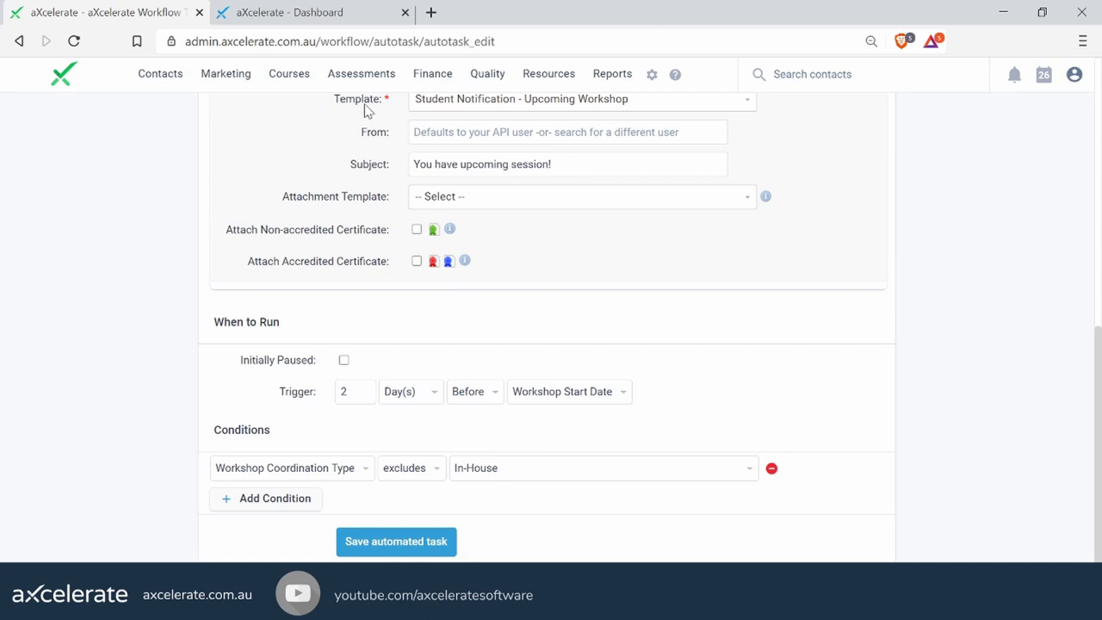
- Review the trigger and conditions, and remove the Workshop Coordination Type condition
drag(296, 391, 561, 339)
click(560, 340)
drag(234, 429, 325, 395)
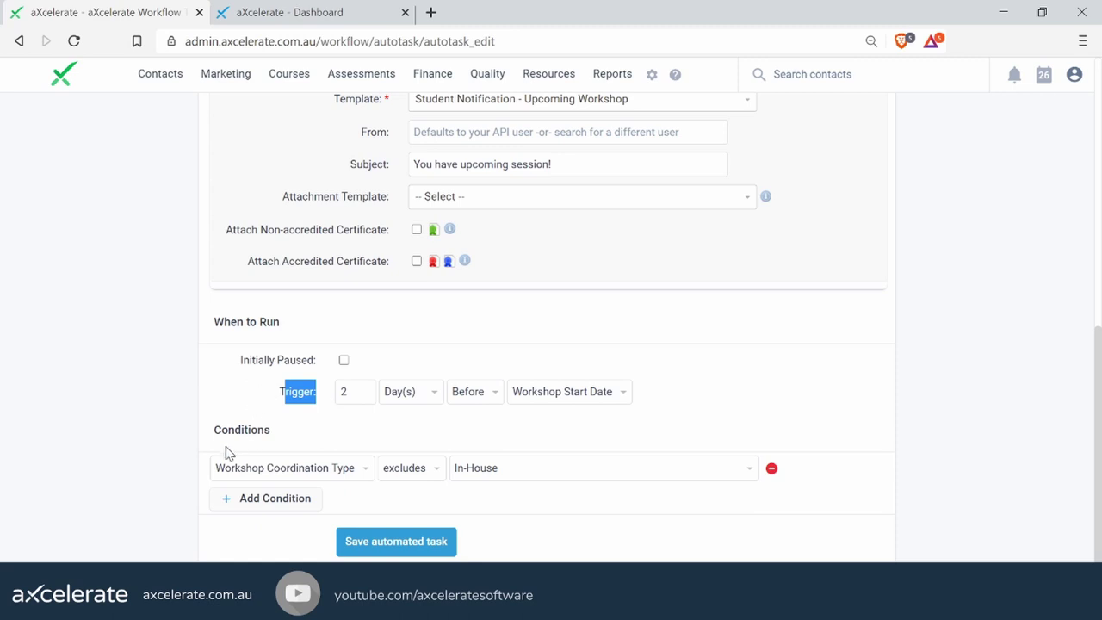
drag(217, 432, 335, 442)
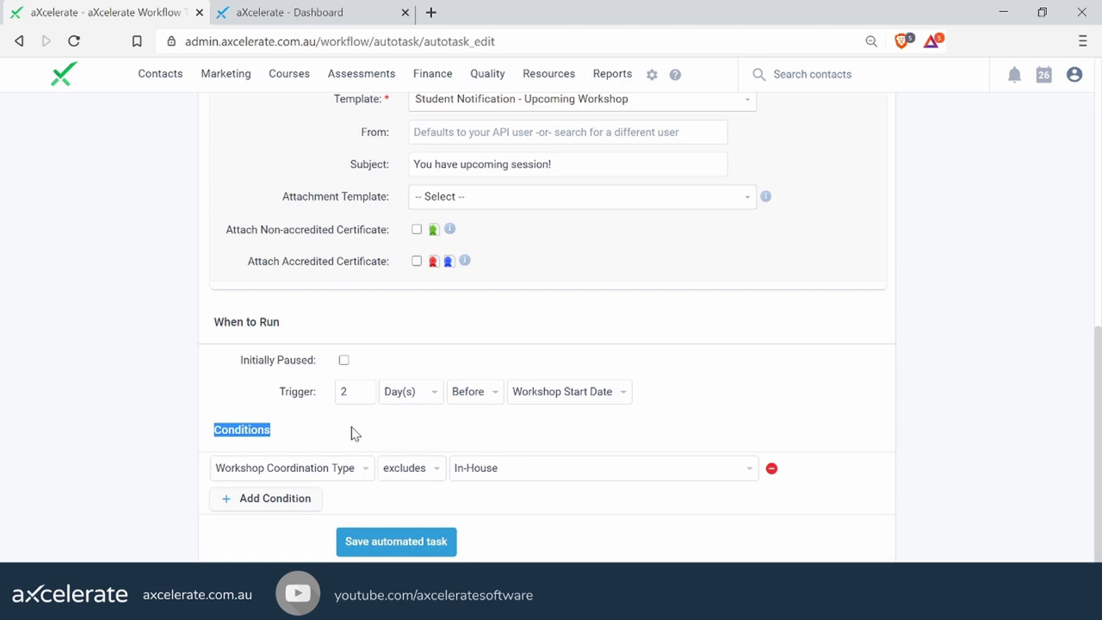
click(680, 375)
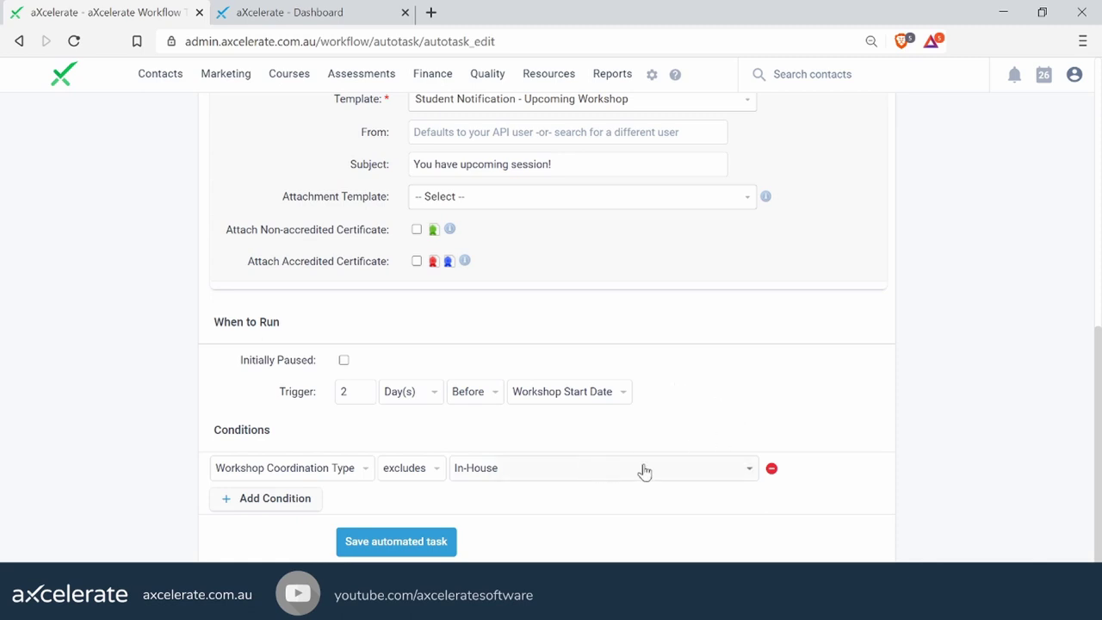
click(771, 470)
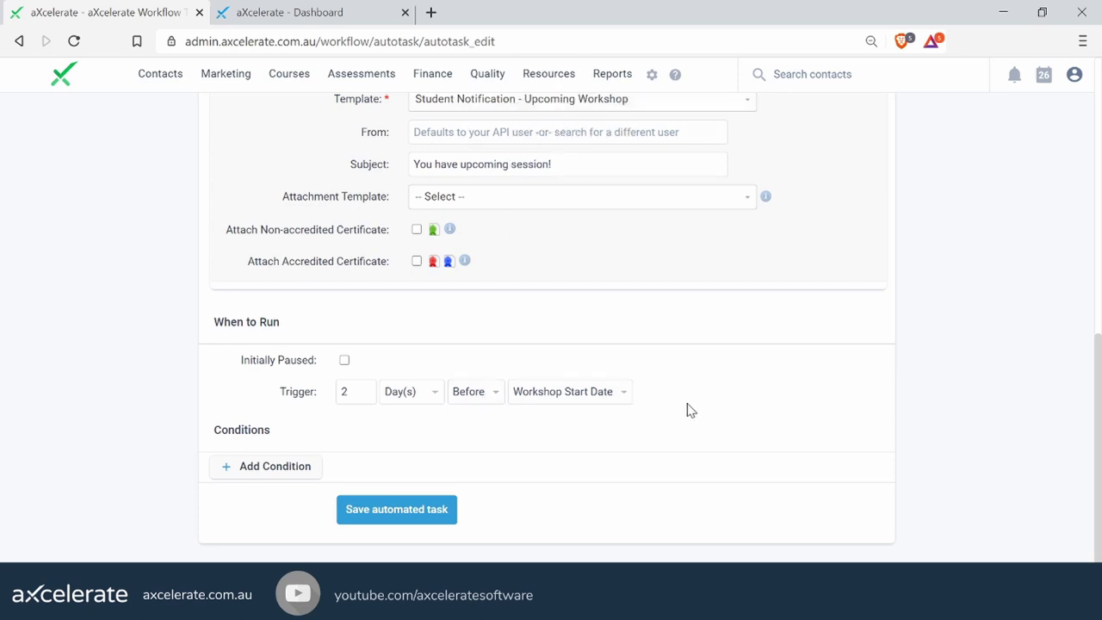
- Save the automated task and reopen the 2 day Workshop Reminder from the task list for editing
click(391, 508)
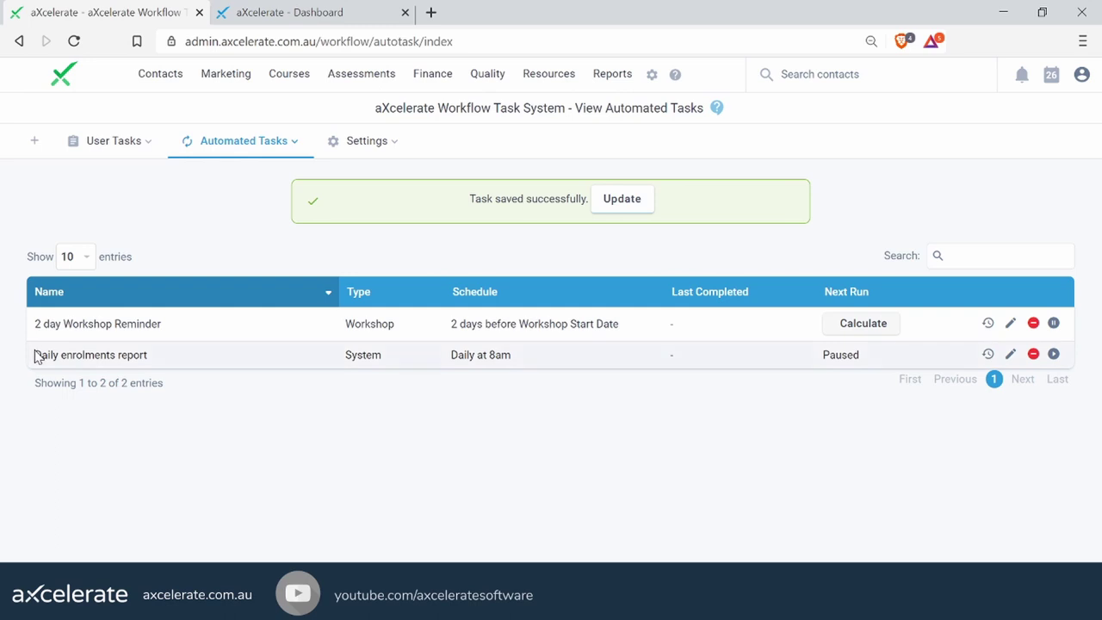
drag(40, 323, 801, 319)
click(591, 479)
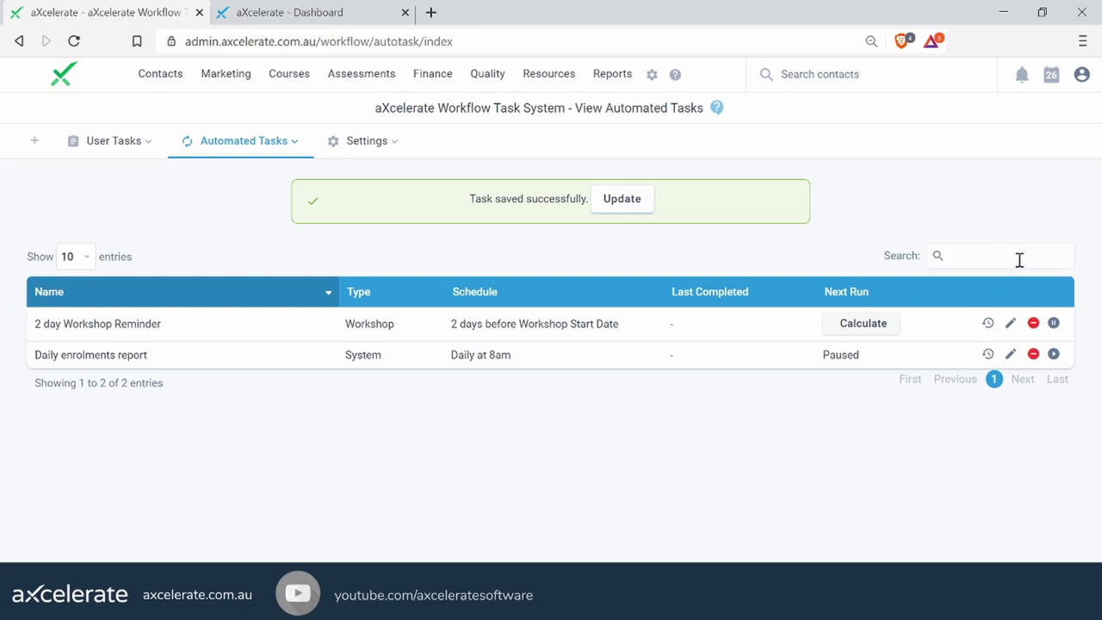
click(1010, 325)
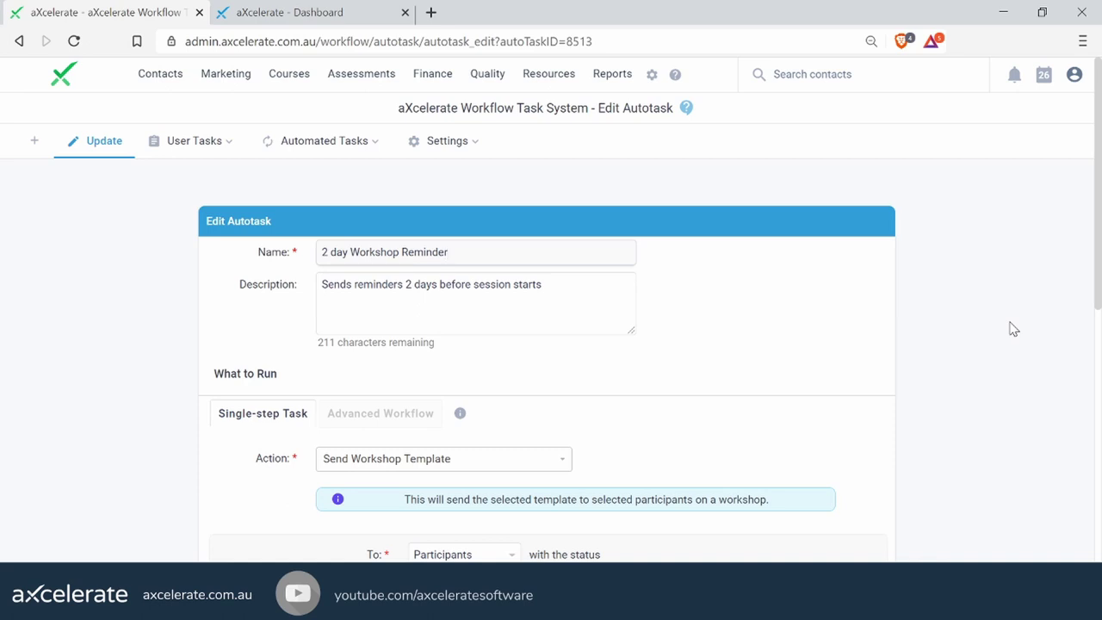
- Switch the 2 day Workshop Reminder from a single-step task to an Advanced Workflow
scroll(1012, 328, down, 4)
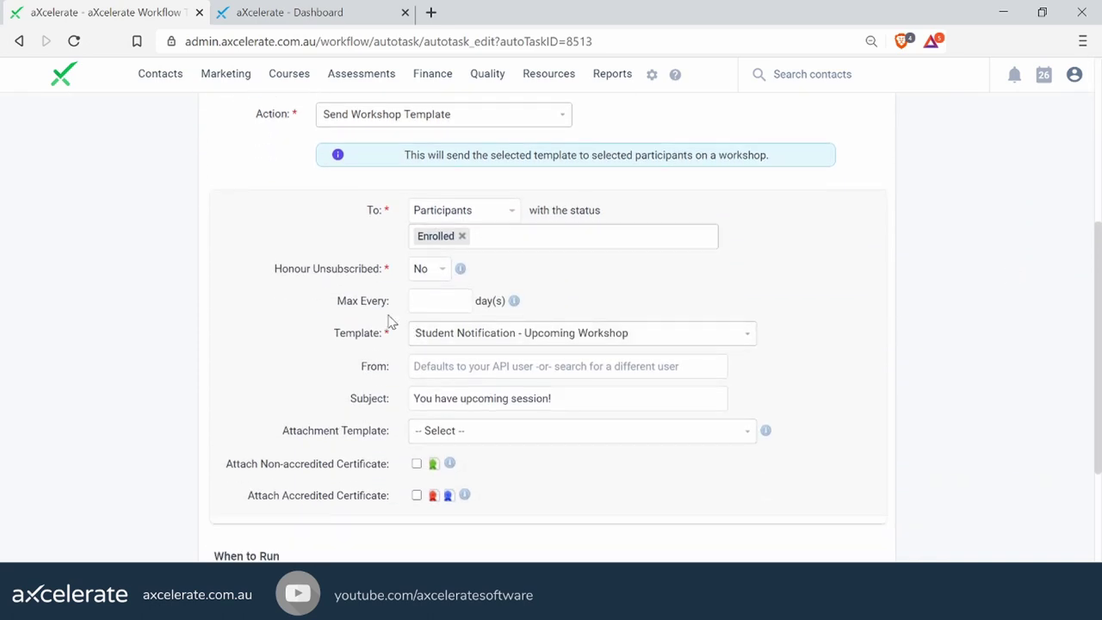
scroll(308, 269, up, 1)
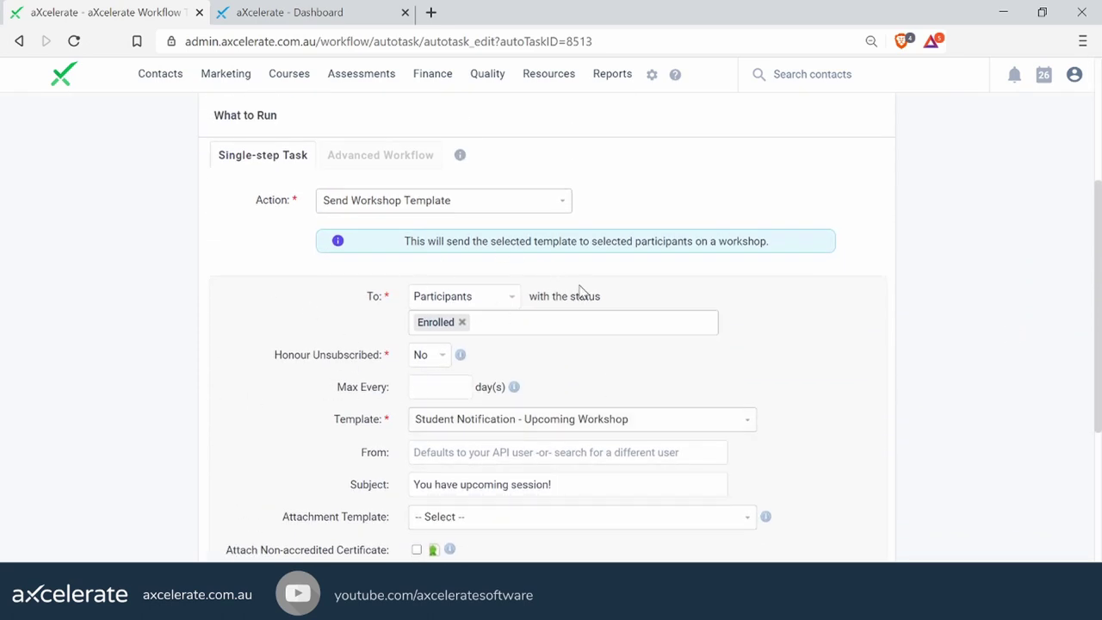
drag(307, 157, 236, 158)
click(379, 160)
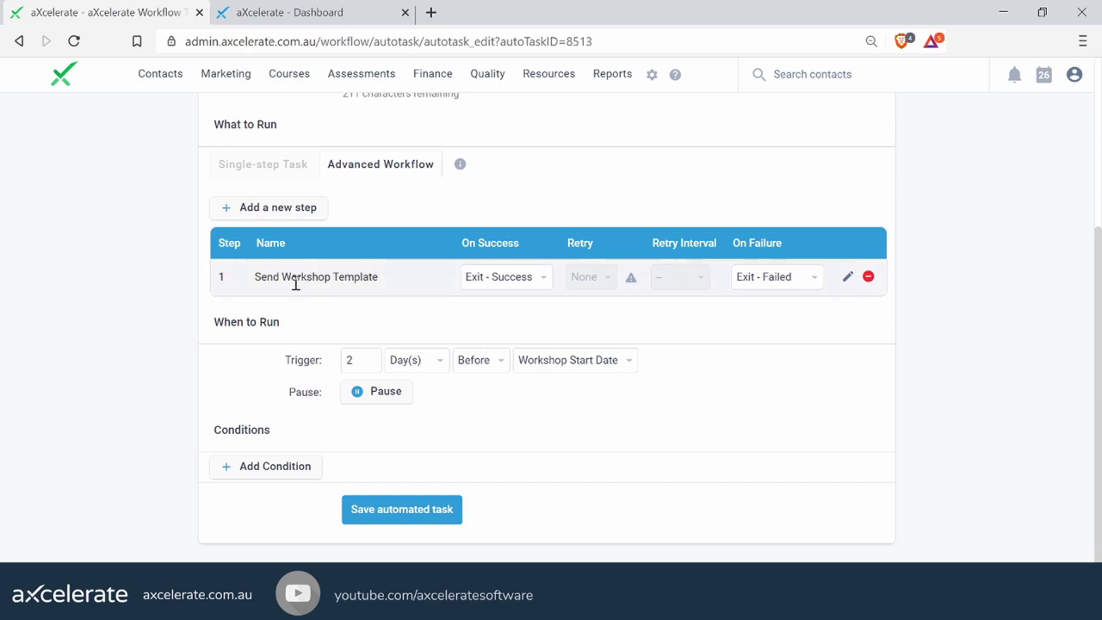
drag(255, 277, 386, 275)
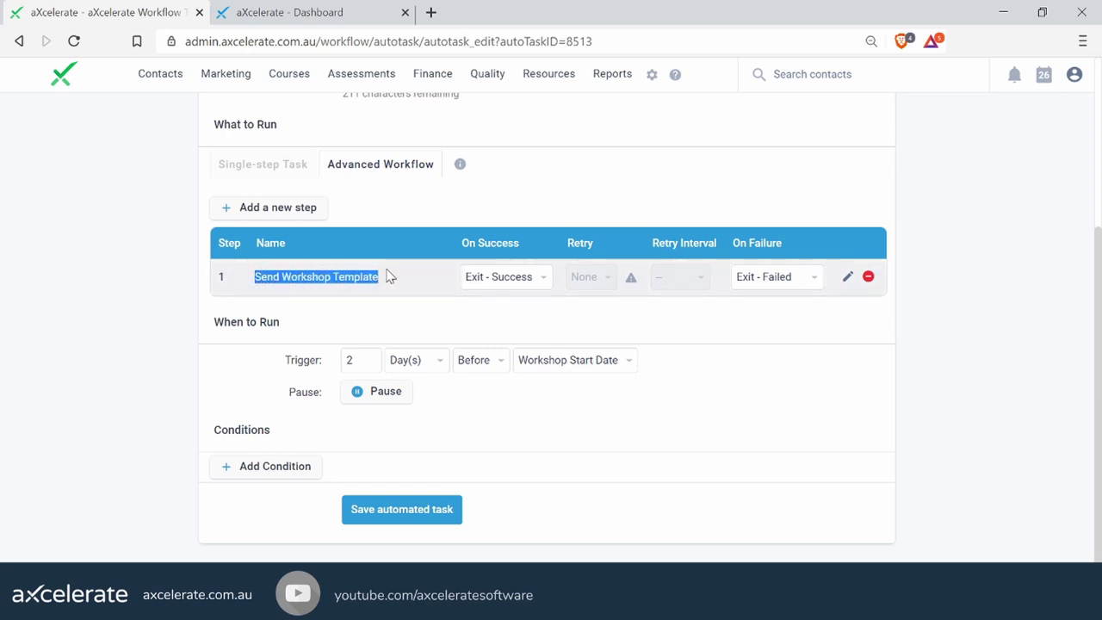
click(322, 281)
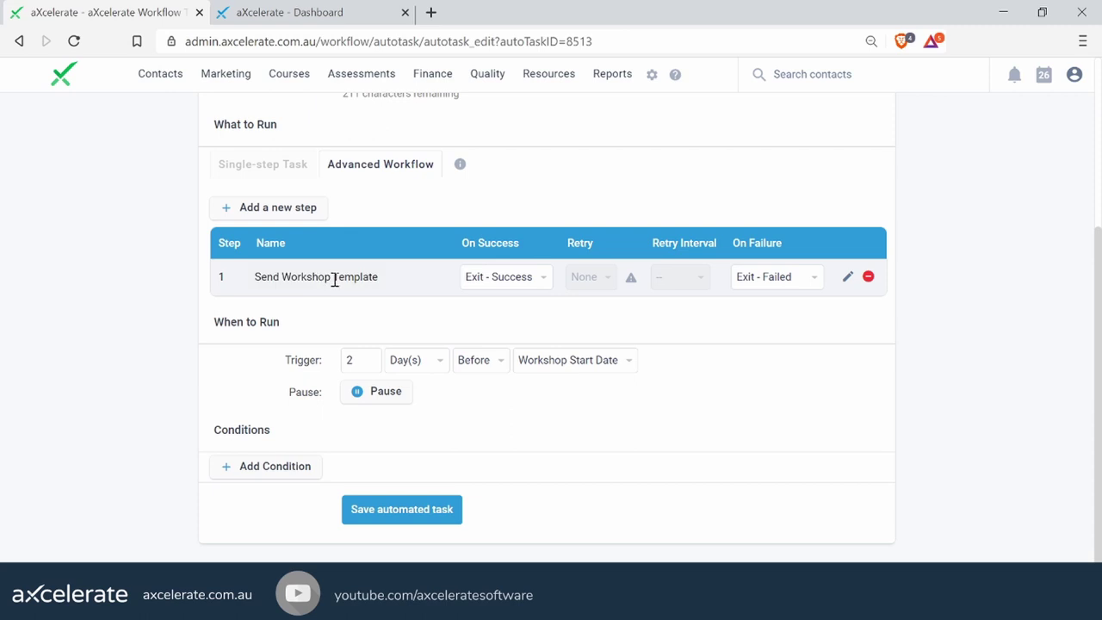
- Add a workflow step with the Send Workshop Template action and name it Send Workshop Template (Trainer)
click(284, 212)
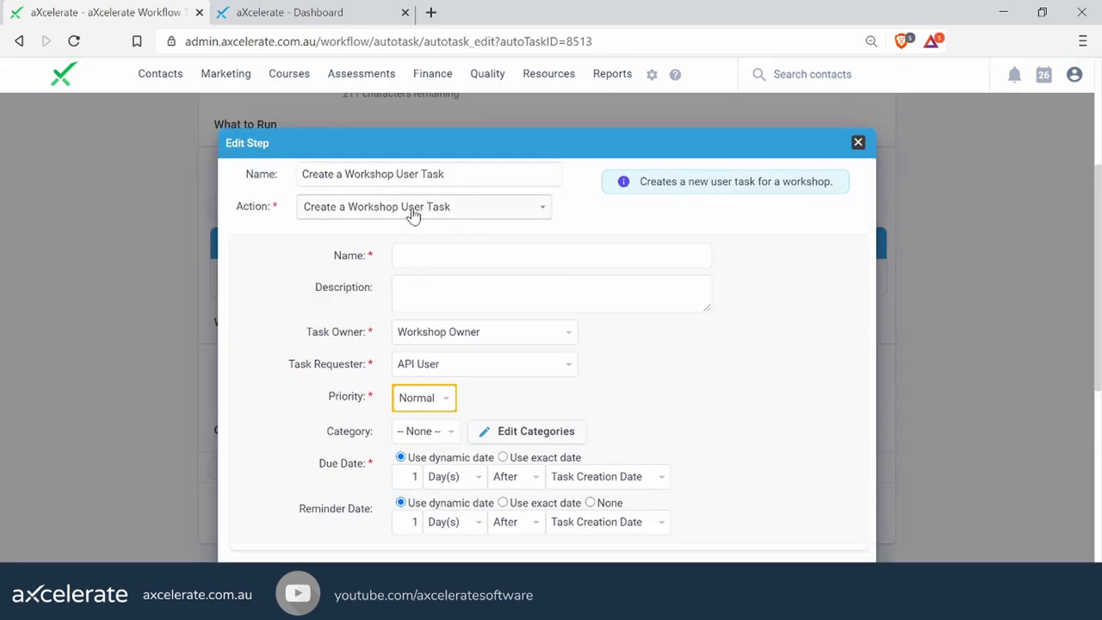
click(381, 207)
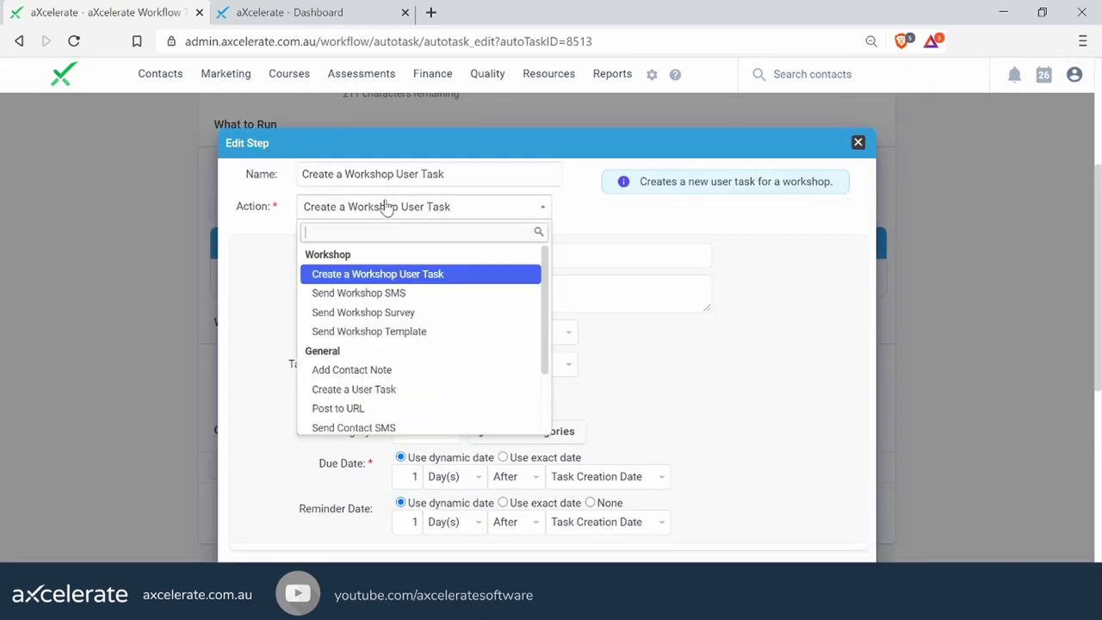
click(380, 333)
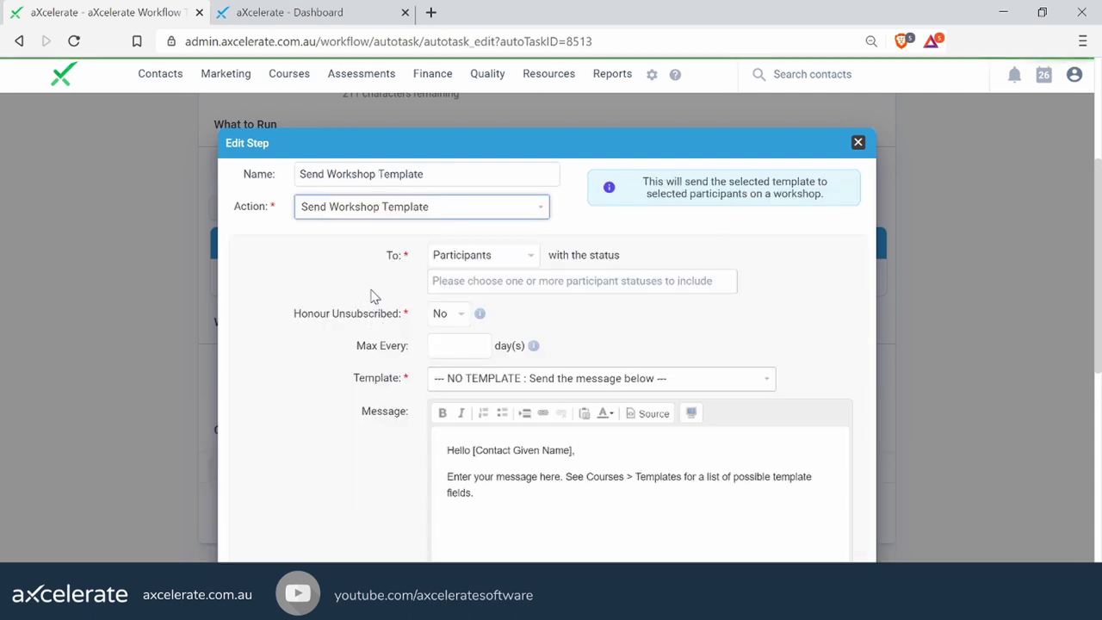
click(446, 172)
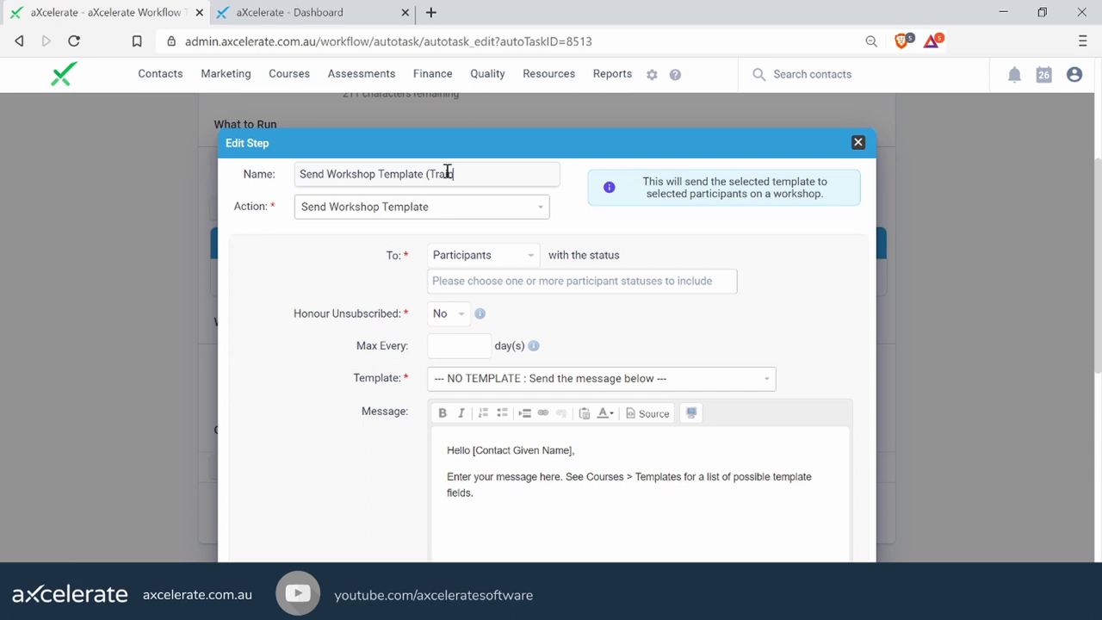
click(336, 239)
double_click(394, 255)
click(424, 240)
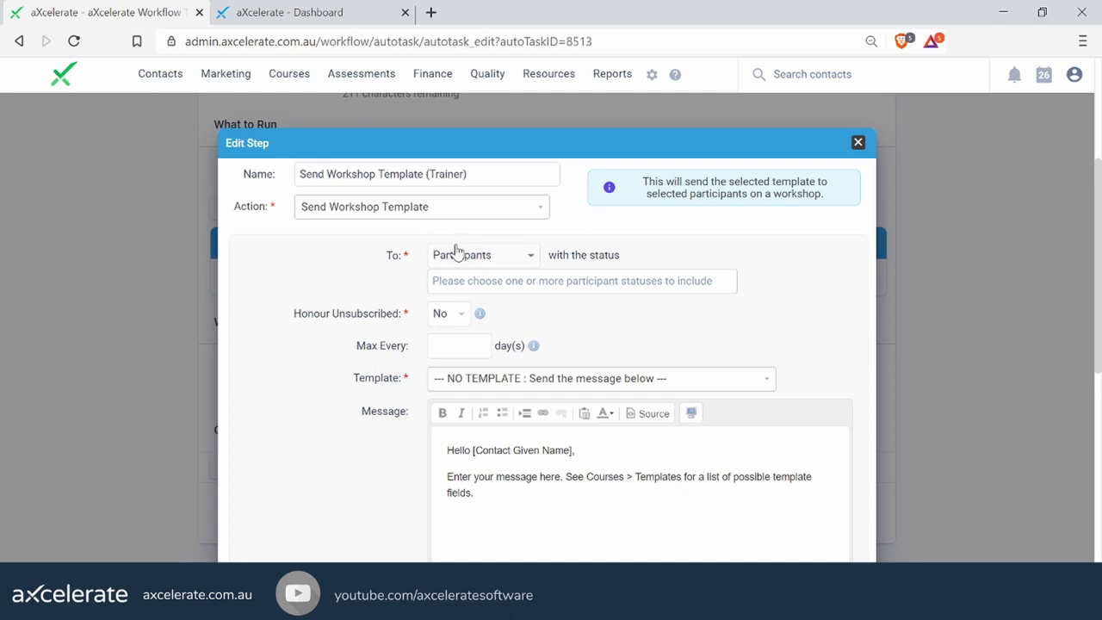
- Address the new step to the Trainer with the Trainer Notification - Upcoming Workshop template, and save the step
click(462, 261)
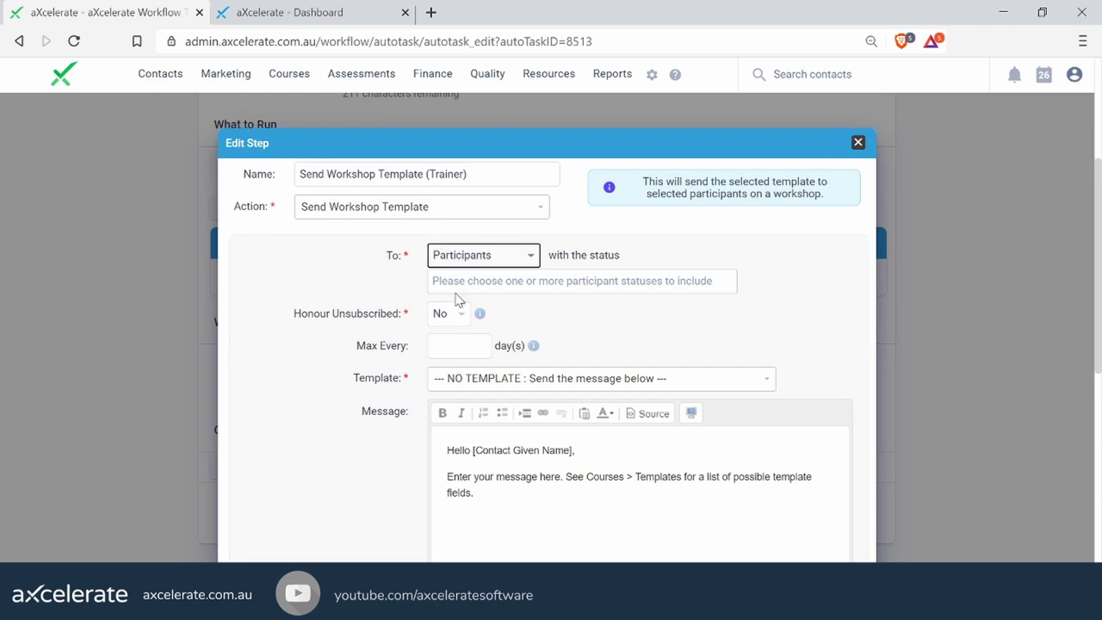
key(Down)
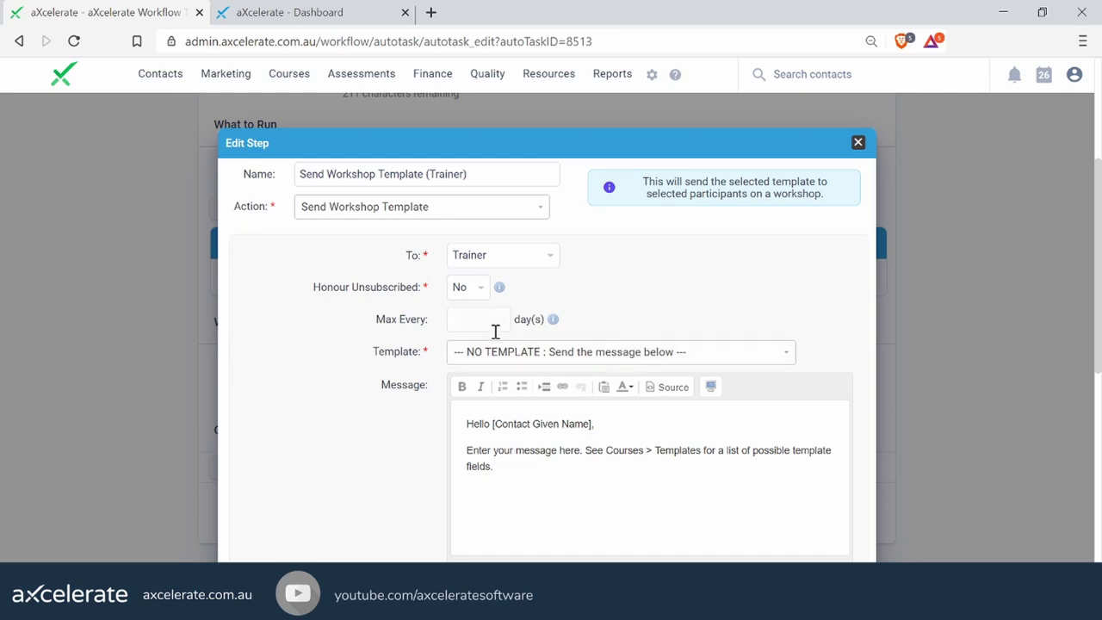
click(725, 354)
text(train)
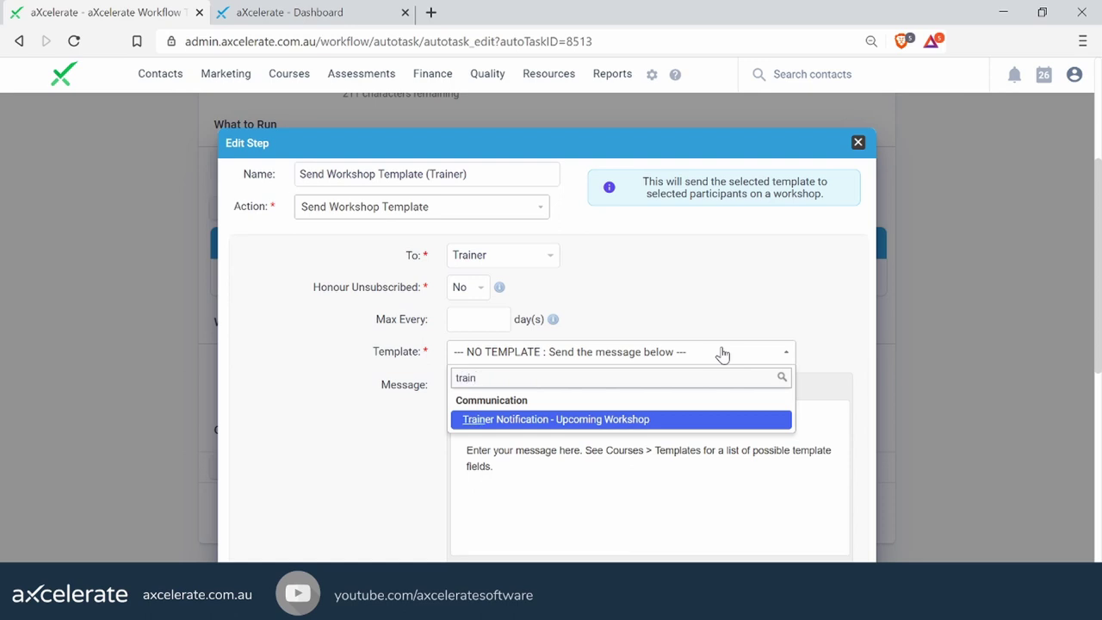
click(677, 424)
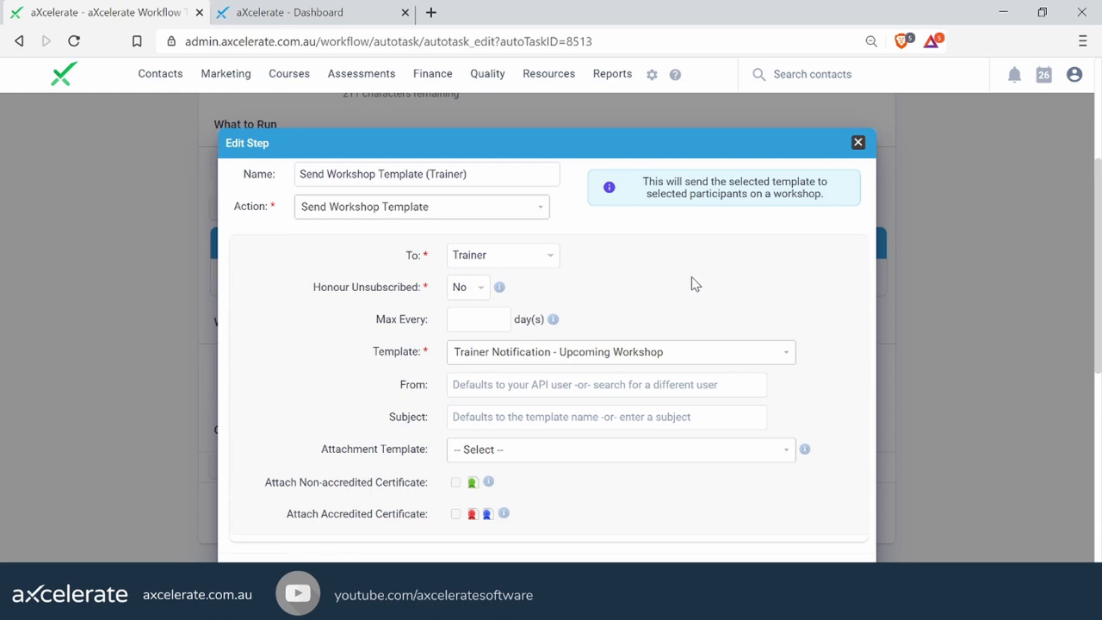
scroll(691, 285, down, 1)
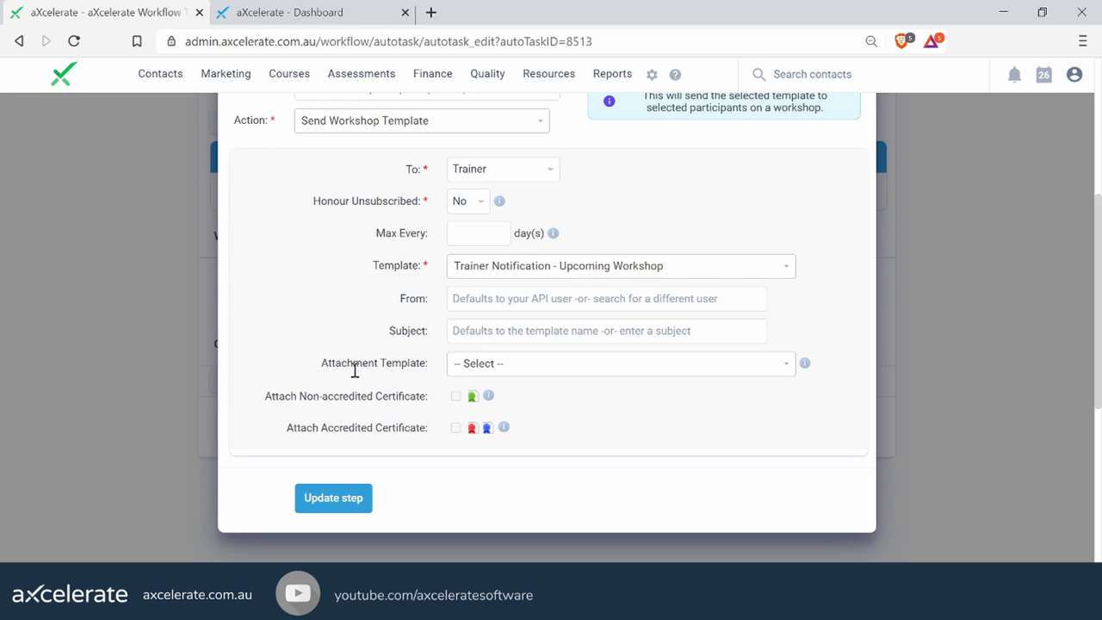
click(331, 499)
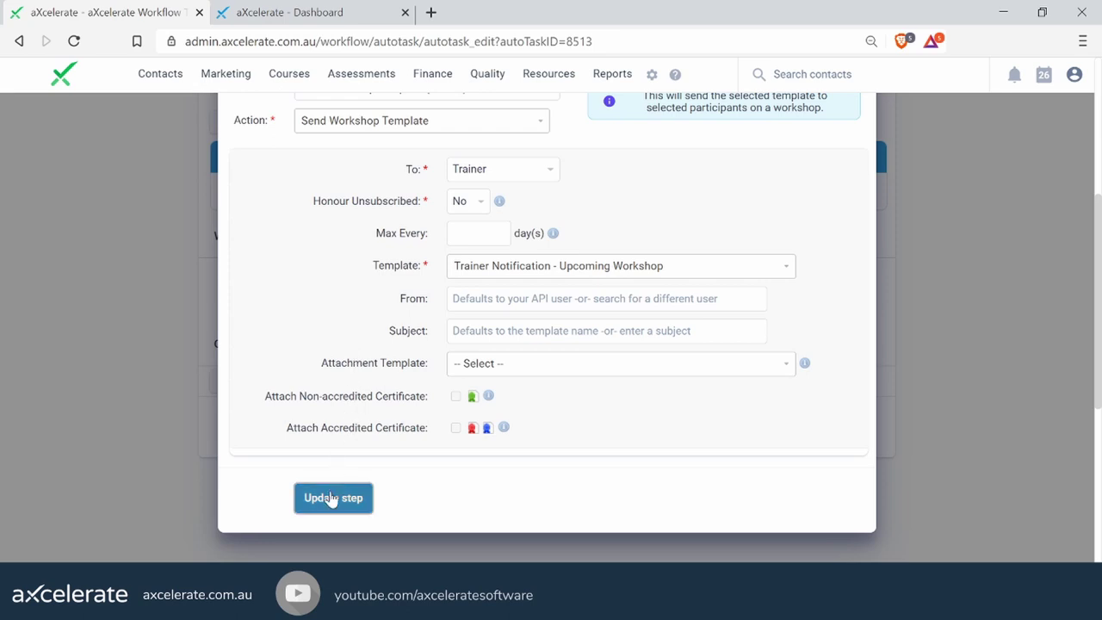
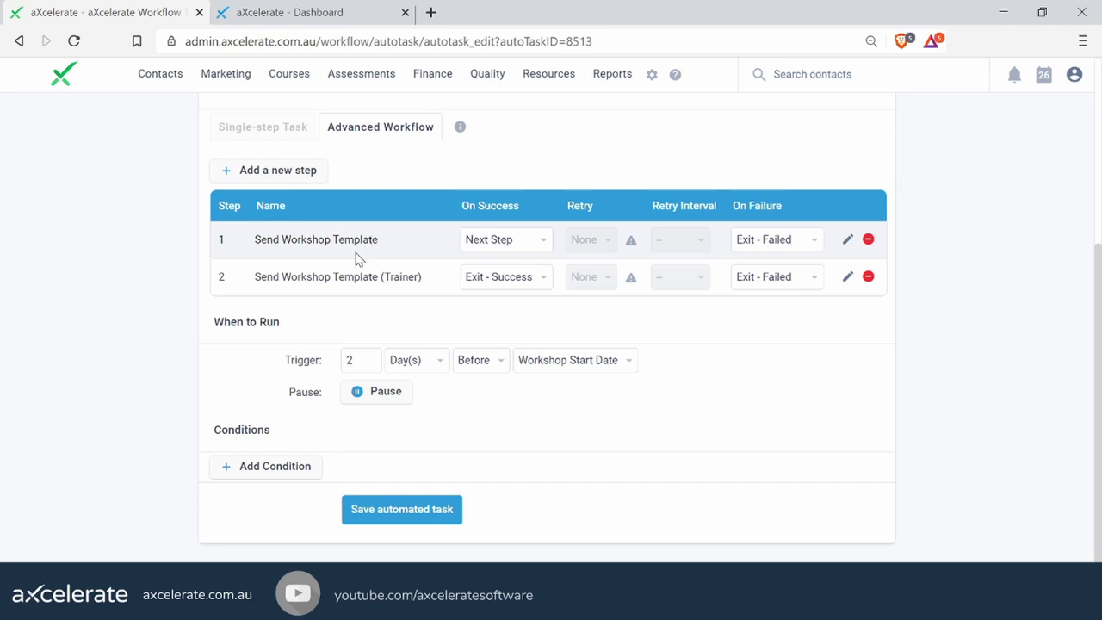
- Examine the workflow's steps and their On Success and On Failure outcomes
drag(254, 277, 422, 284)
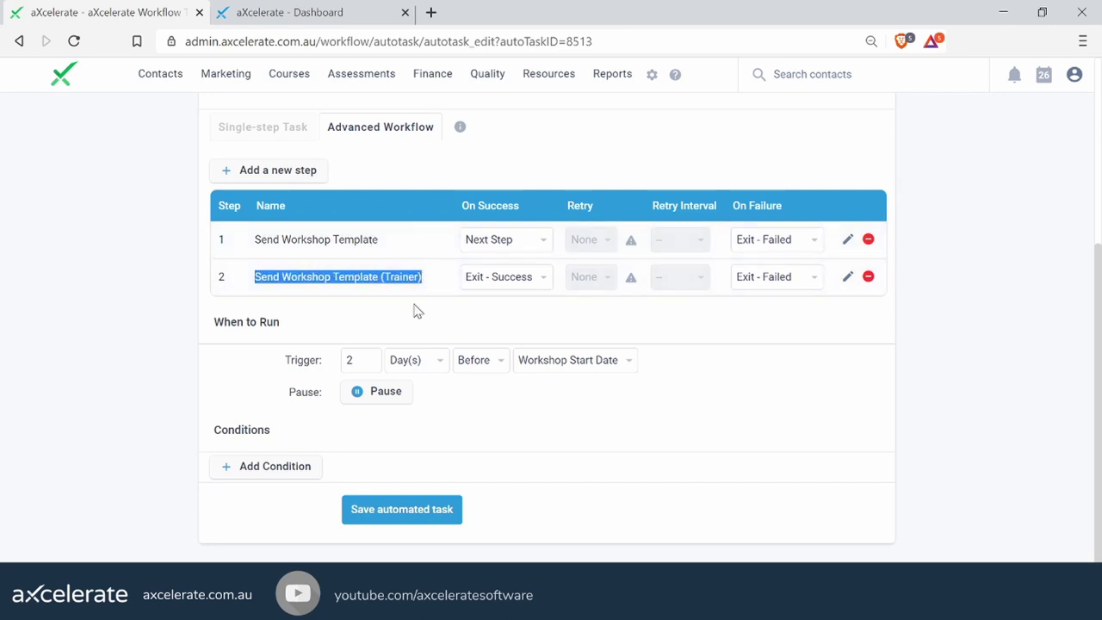
click(410, 305)
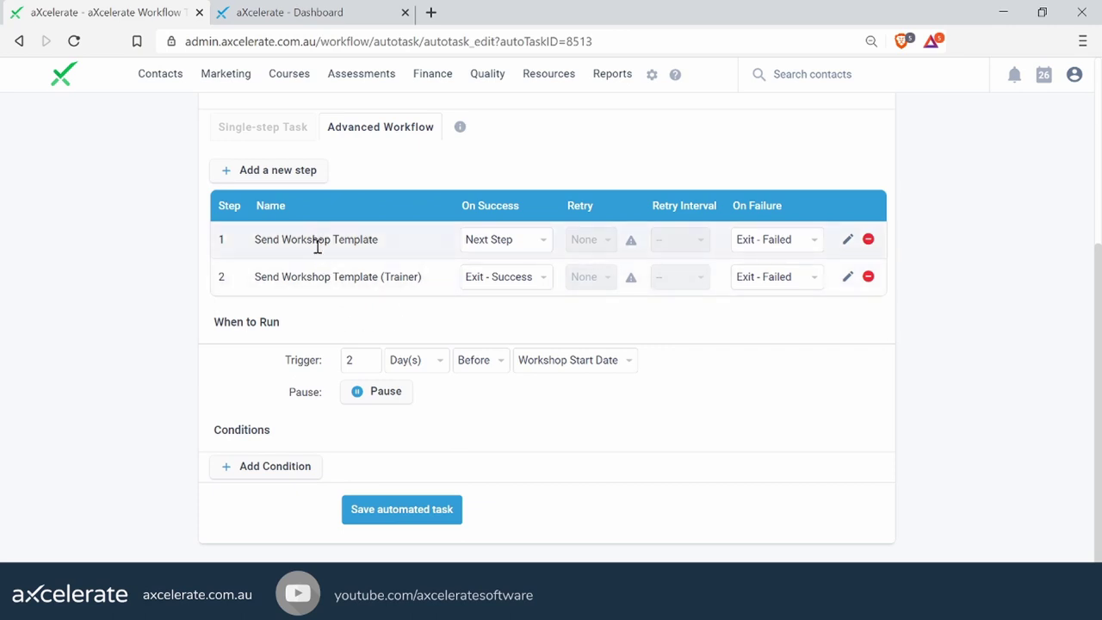
drag(287, 365, 327, 364)
click(327, 364)
drag(258, 238, 433, 244)
double_click(360, 244)
triple_click(360, 244)
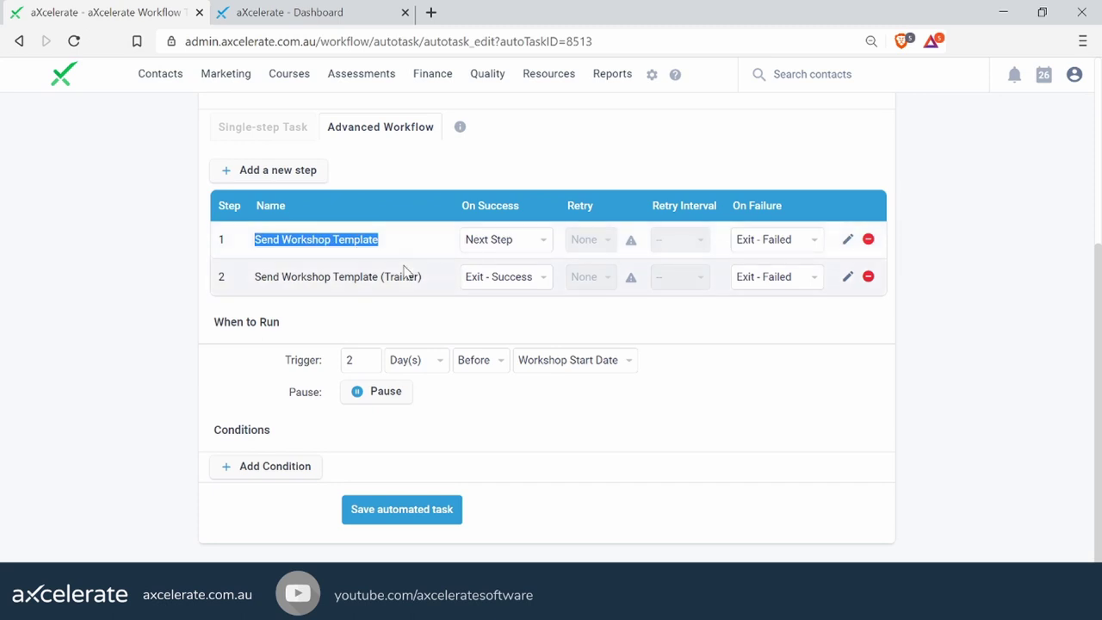
click(508, 207)
triple_click(508, 207)
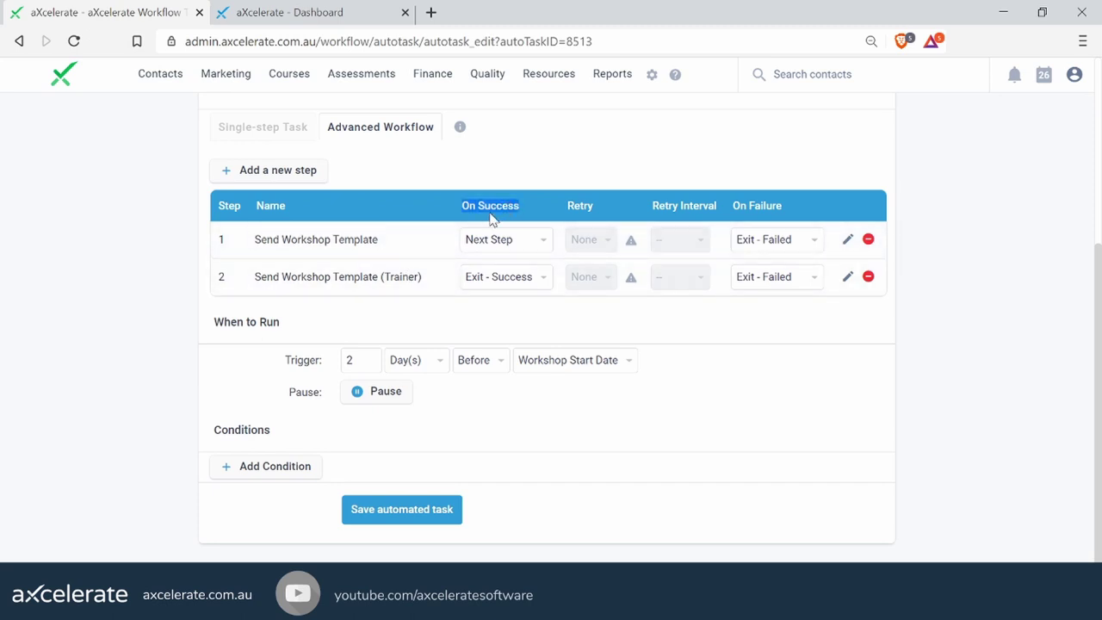
drag(257, 277, 425, 285)
click(424, 285)
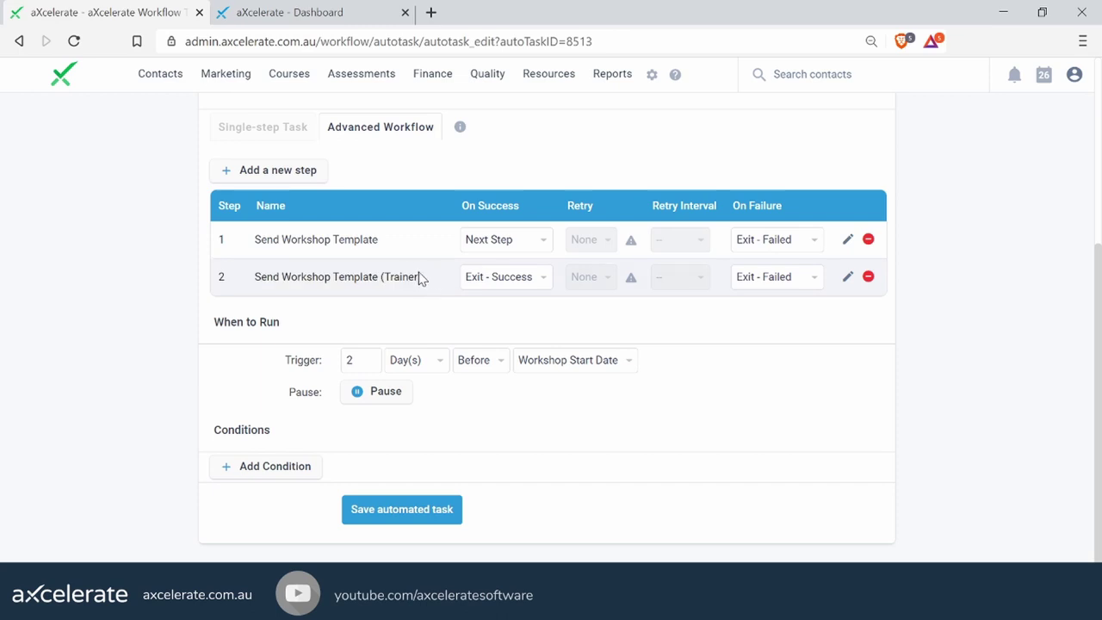
triple_click(733, 209)
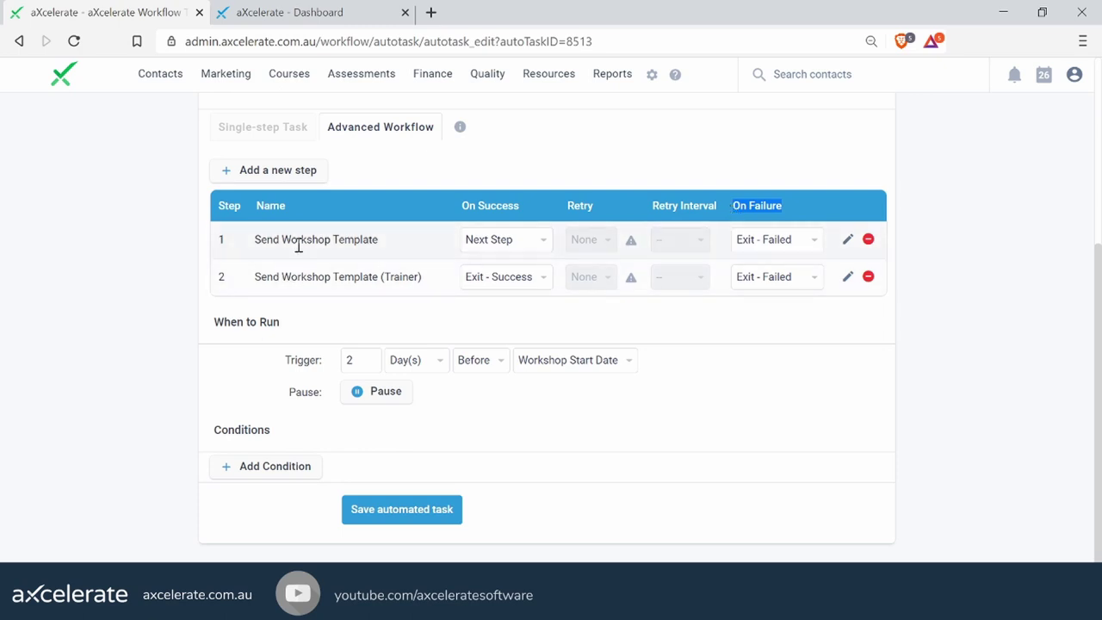
double_click(757, 207)
drag(256, 240, 403, 245)
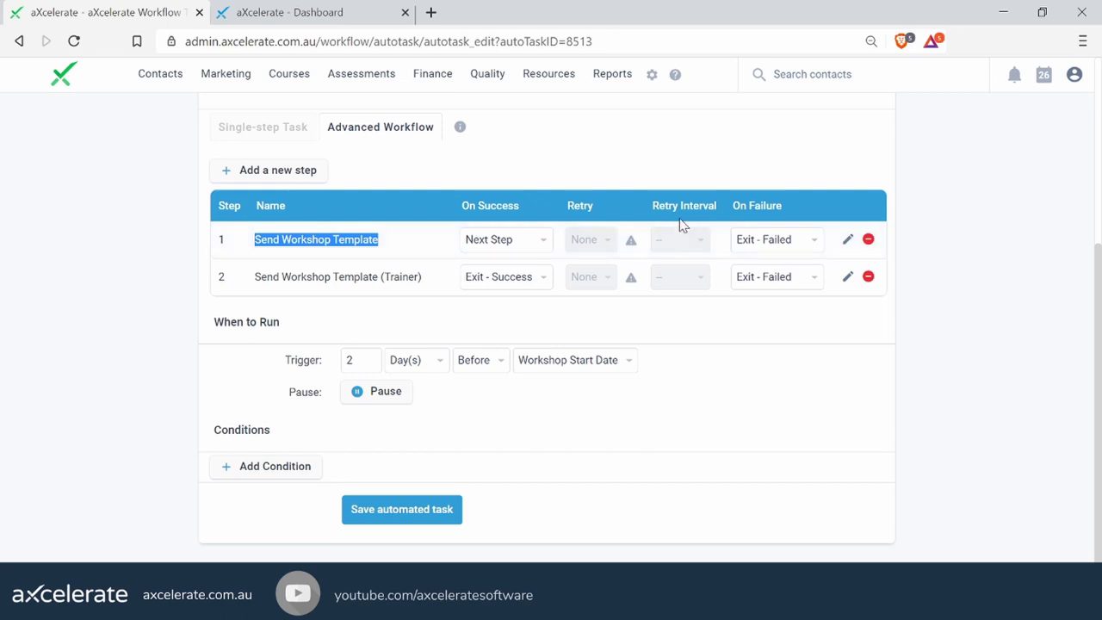
drag(781, 207, 733, 207)
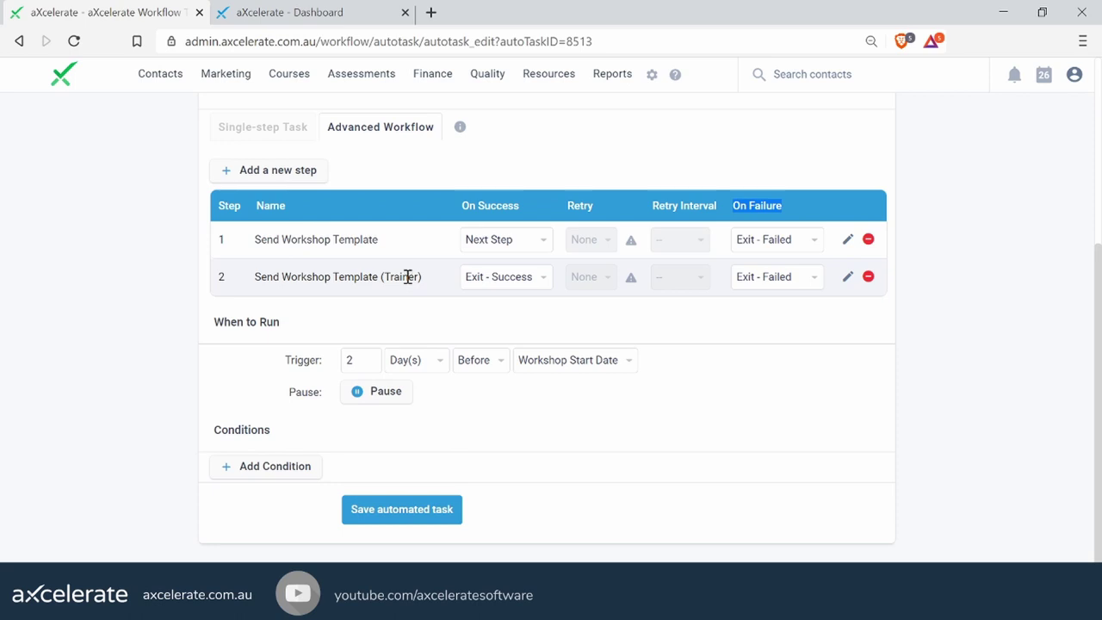
click(746, 205)
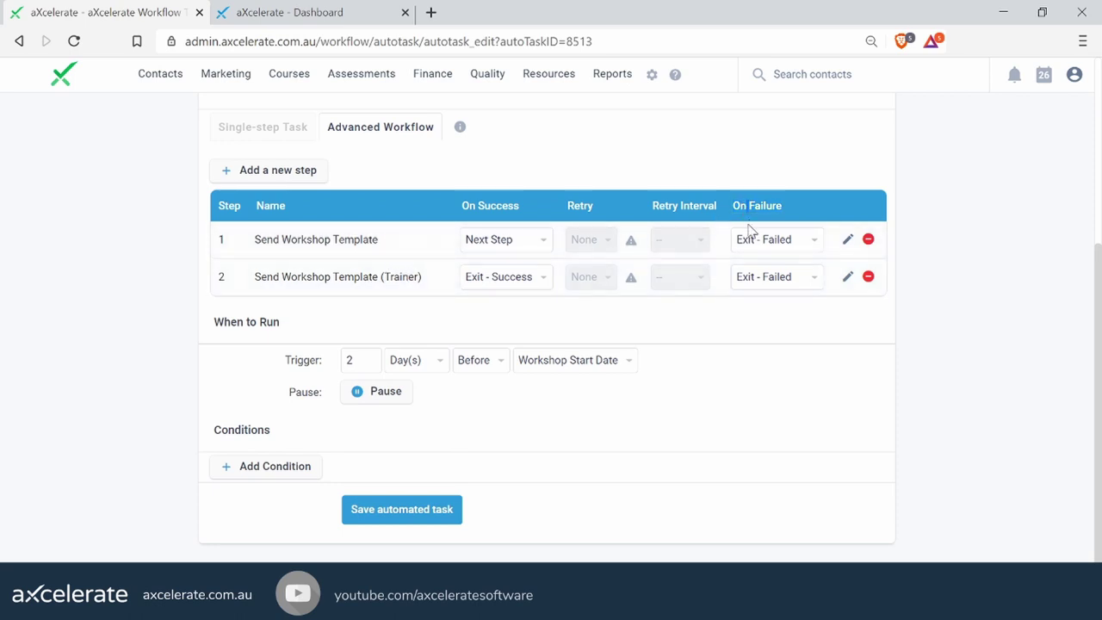
- Set the On Failure outcome of step 1, Send Workshop Template, to Next Step
click(753, 241)
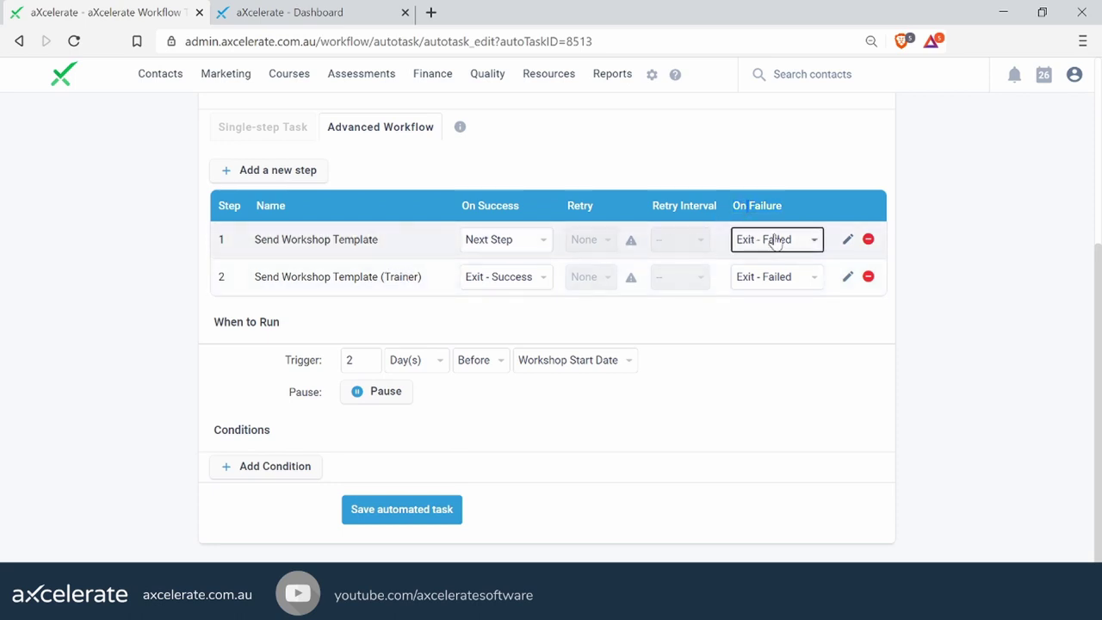
click(779, 284)
click(777, 187)
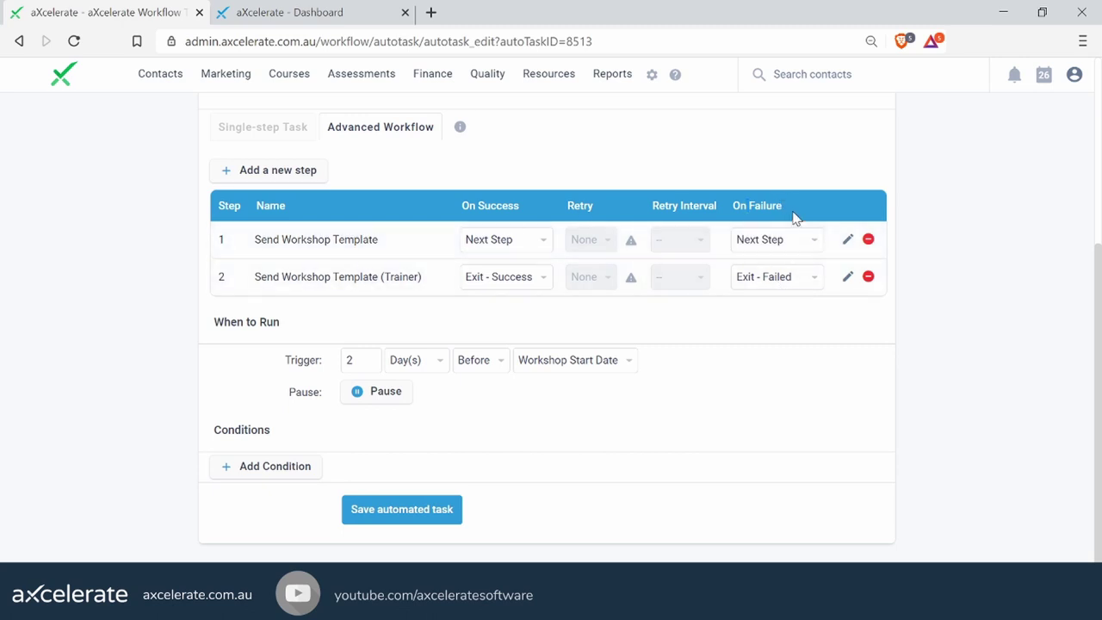
drag(281, 277, 416, 278)
click(415, 278)
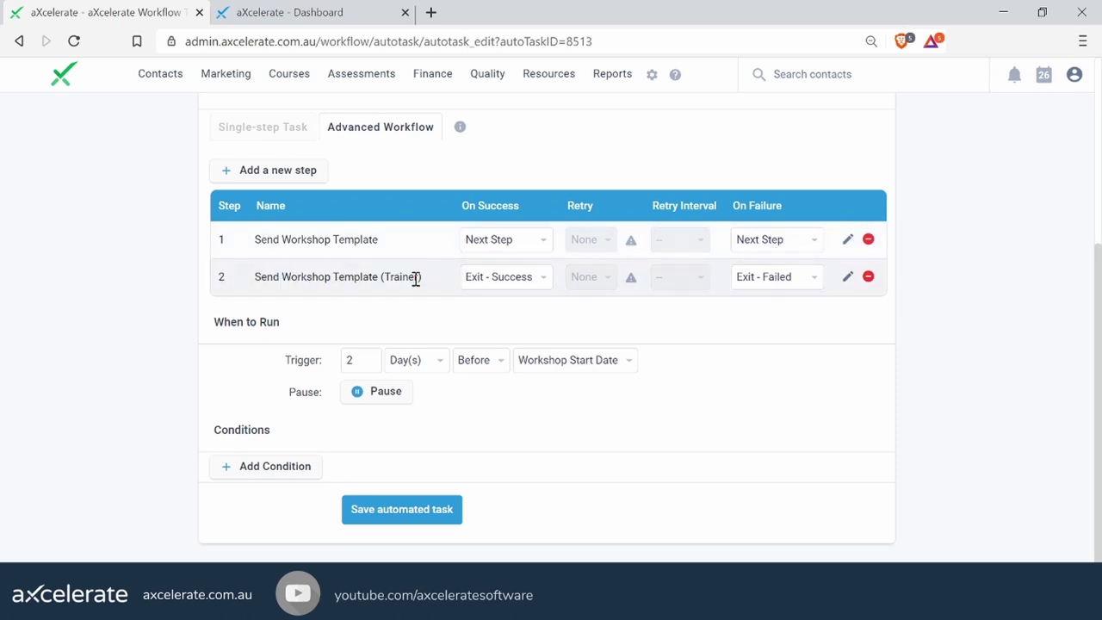
double_click(501, 202)
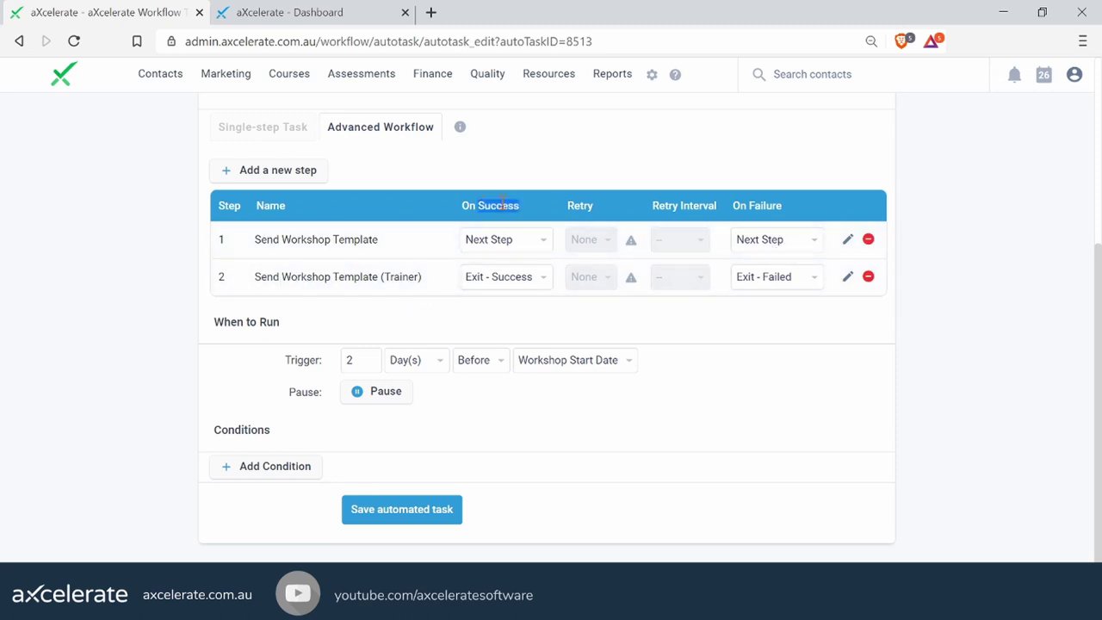
double_click(758, 204)
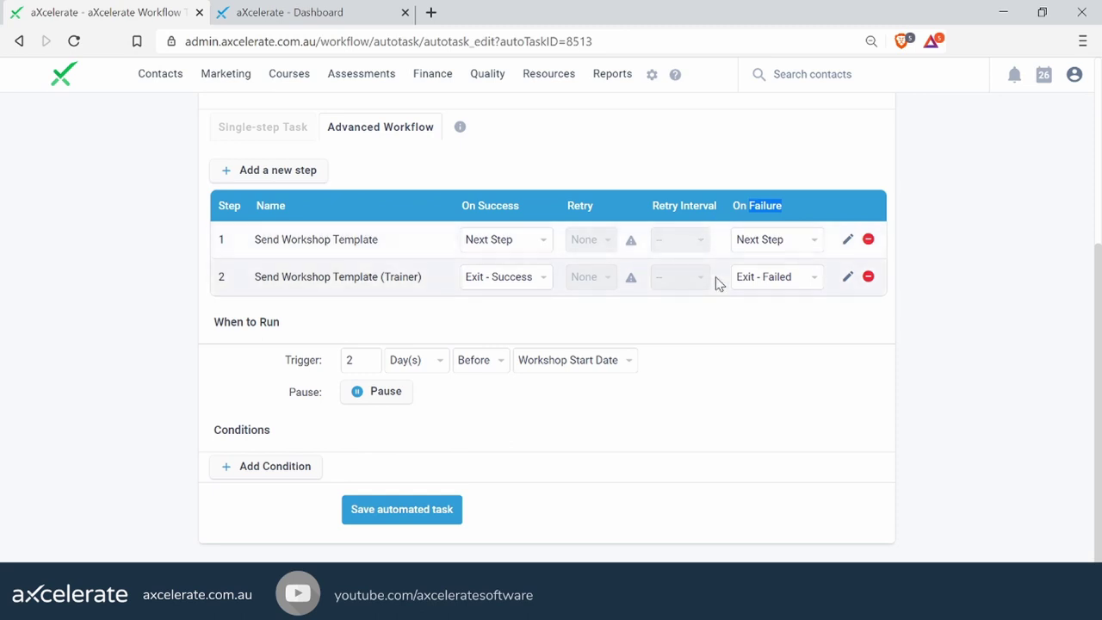
click(729, 348)
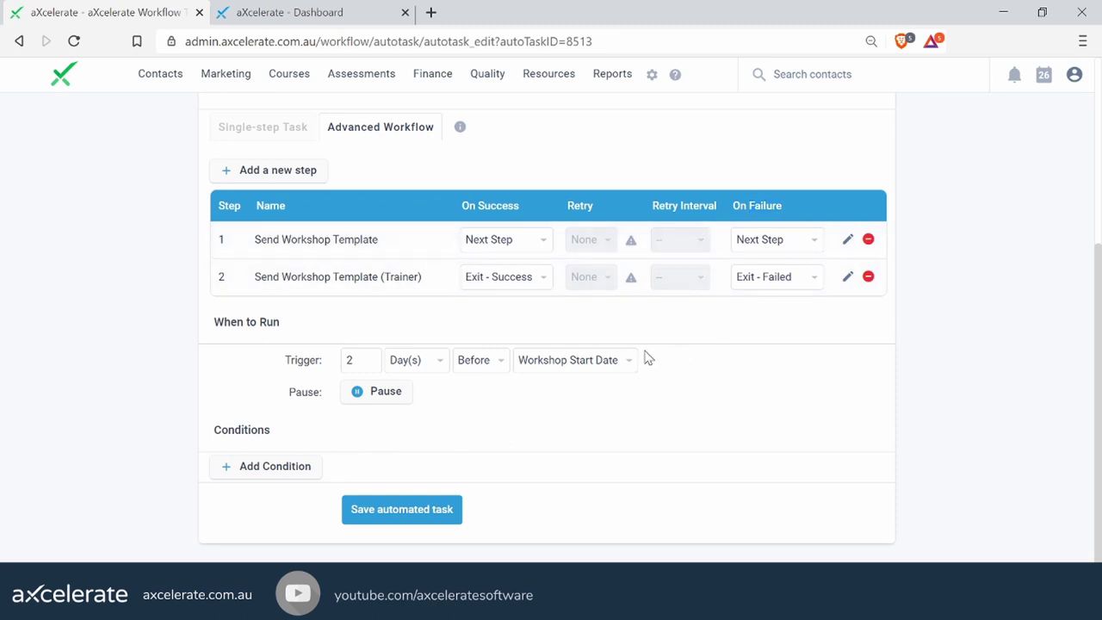
- Save the 2 day Workshop Reminder automated task and start a new automated task
click(449, 506)
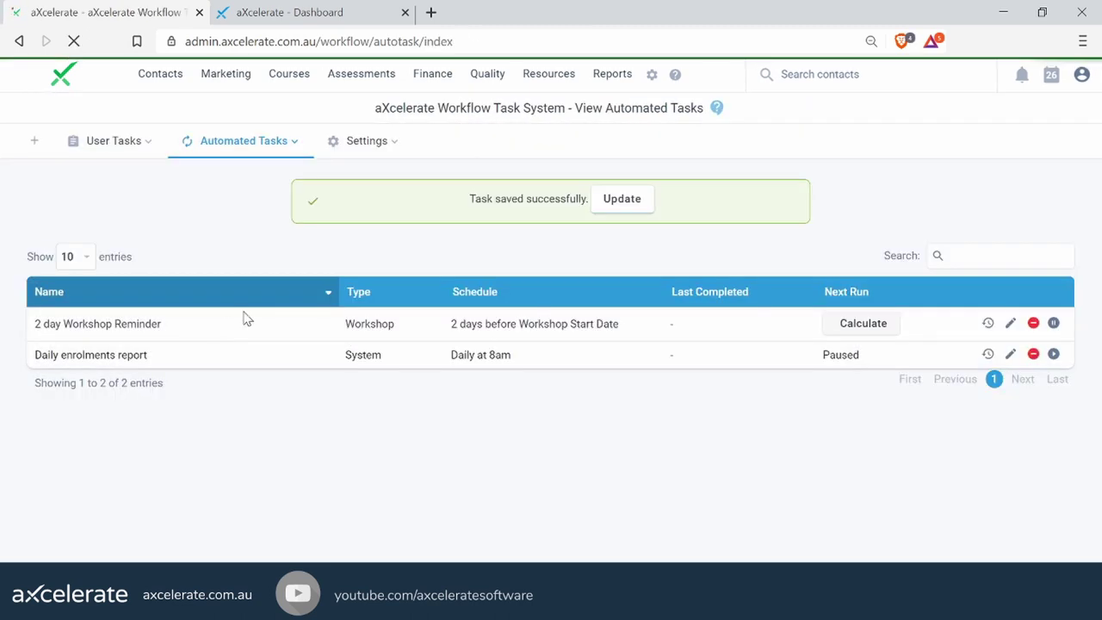
drag(115, 323, 841, 332)
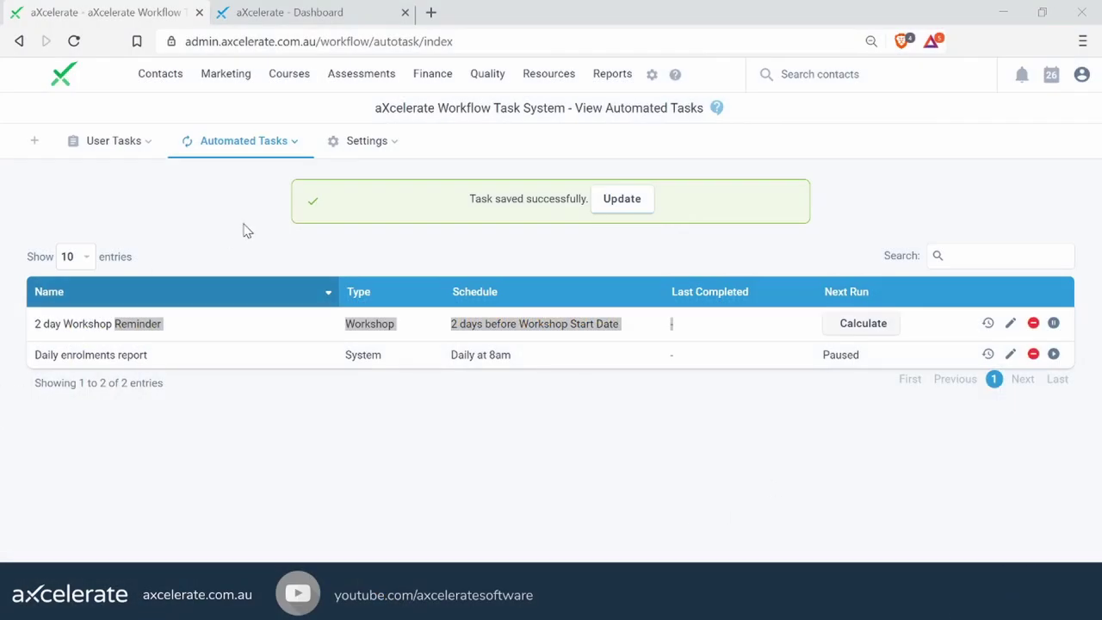
click(258, 147)
click(263, 188)
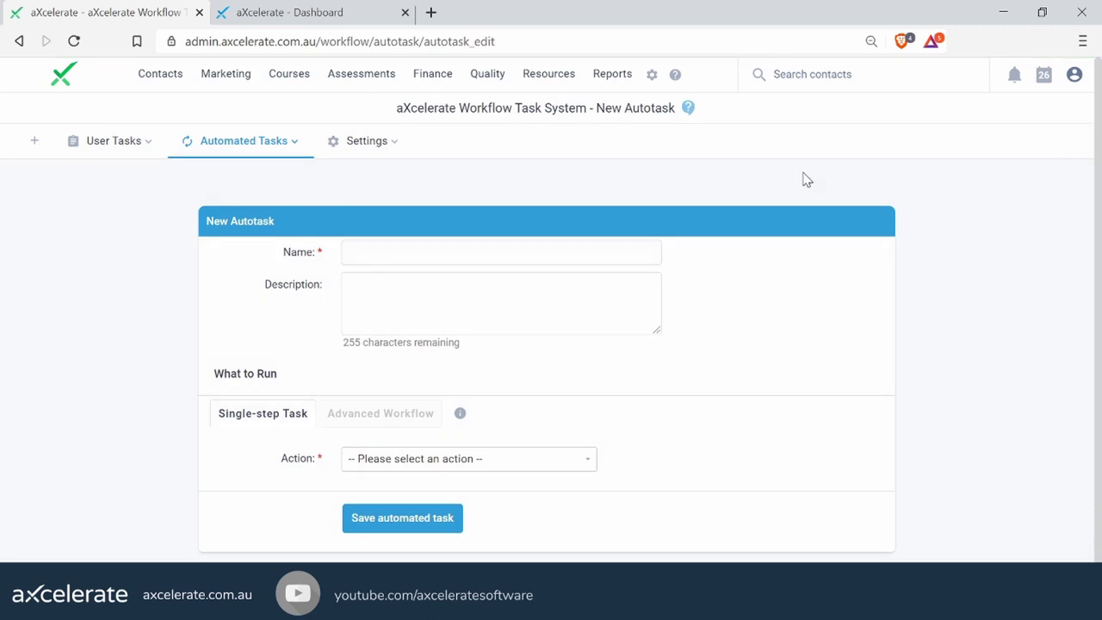
- Name the new automated task Cancellation Notice and describe it as "sends a message to cancelling students"
click(580, 244)
text(Ca)
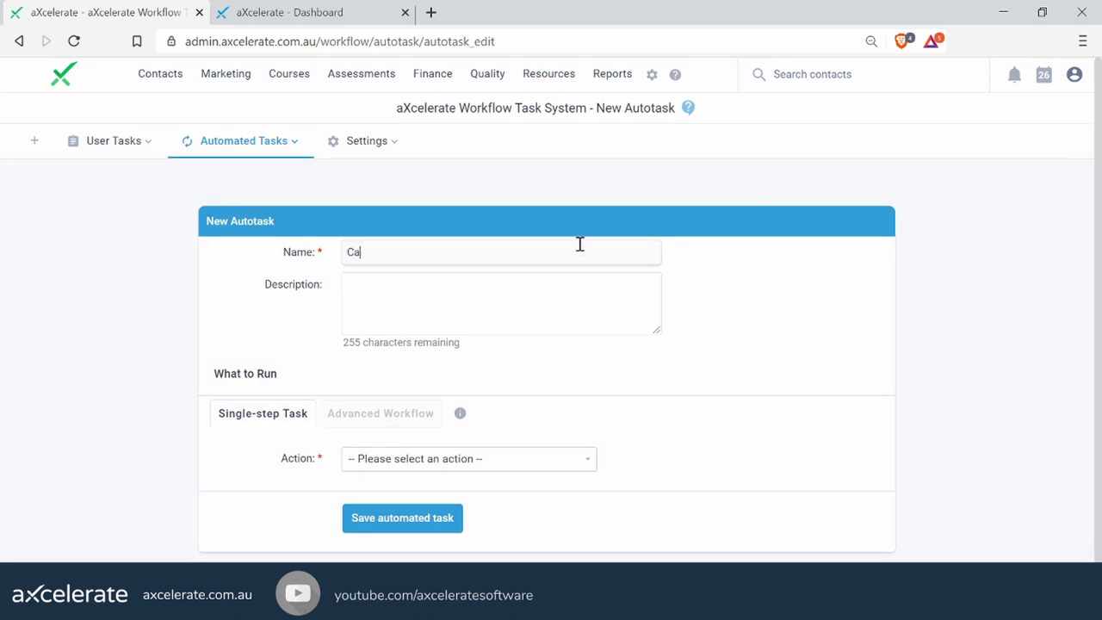
text(ncellatinon Noyiv)
key(BackSpace)
key(BackSpace)
key(BackSpace)
text(tice)
key(Tab)
text(sends a message to cancelling students)
click(720, 306)
- Set the task's action to Send Class Template, addressed to the Participant
scroll(733, 313, down, 1)
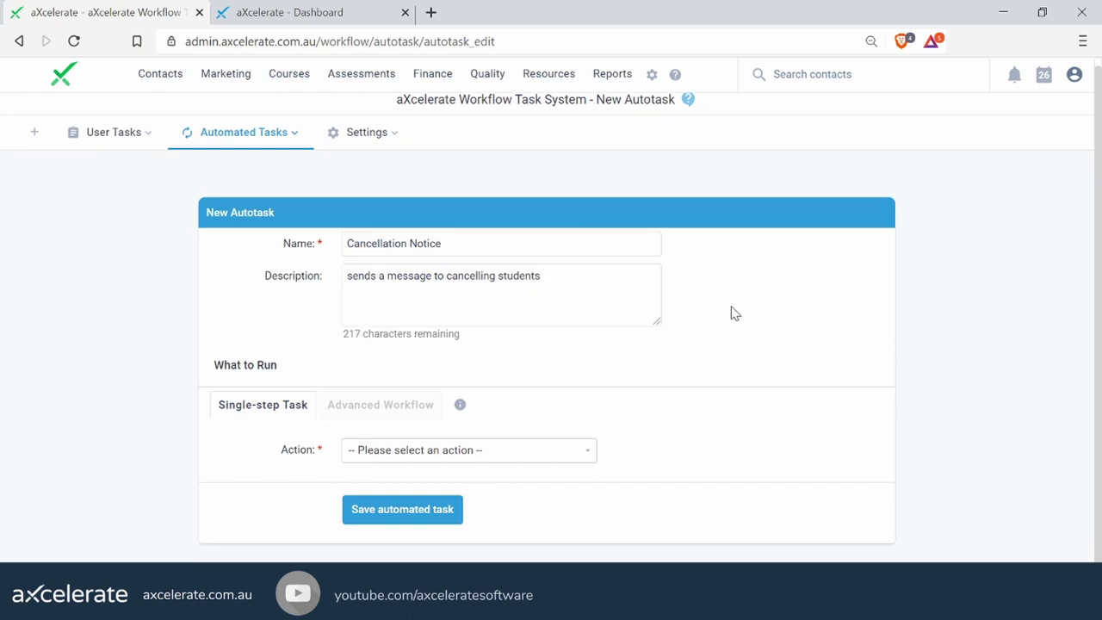
click(536, 456)
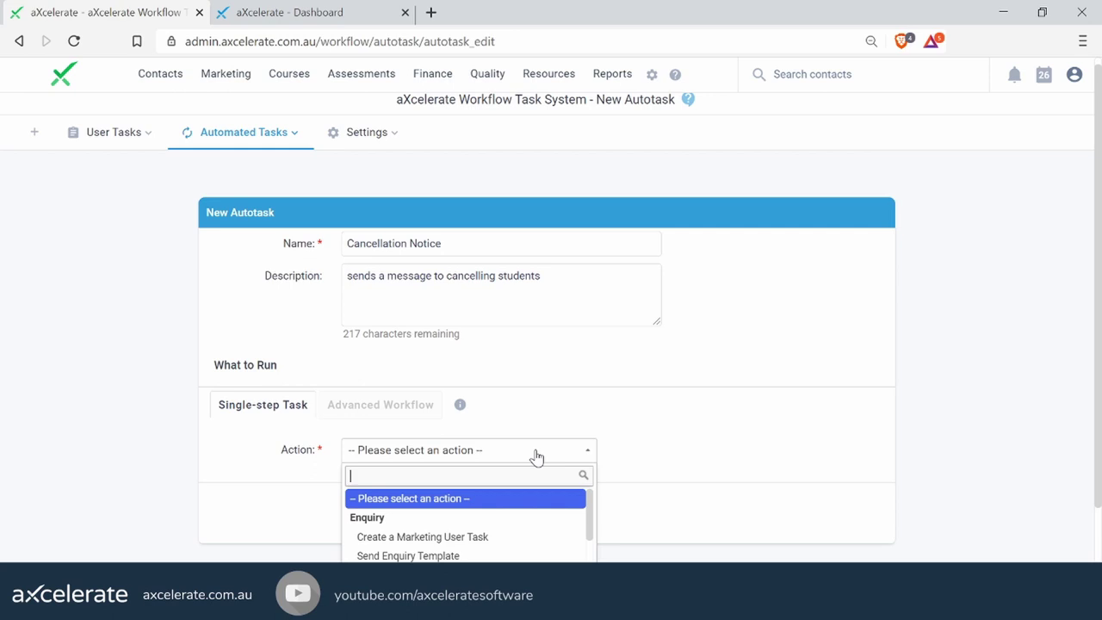
text(class)
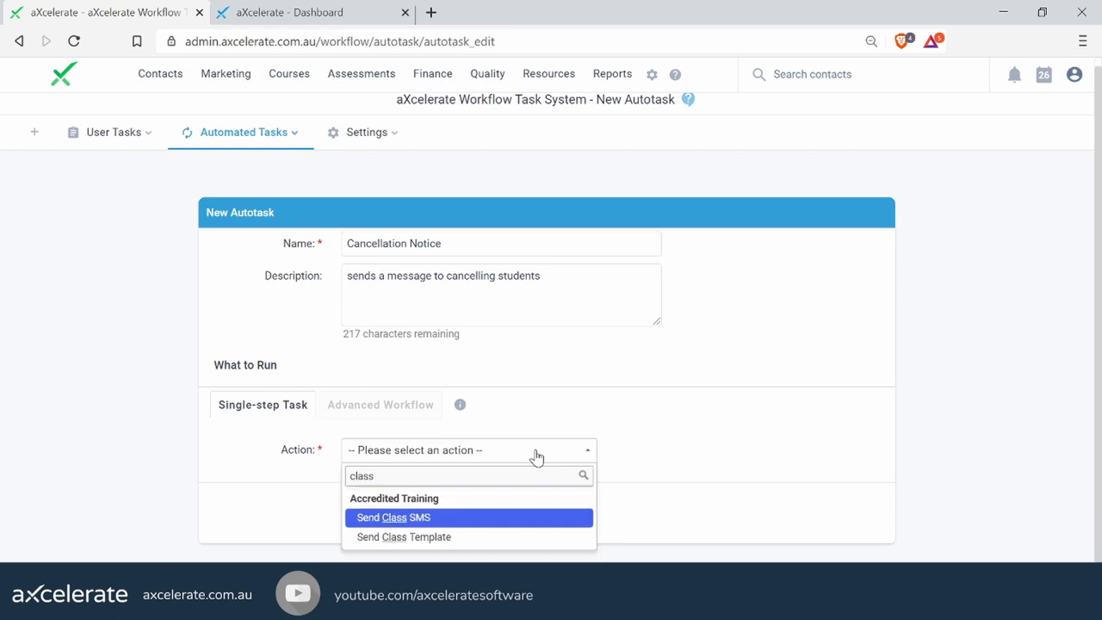
click(508, 536)
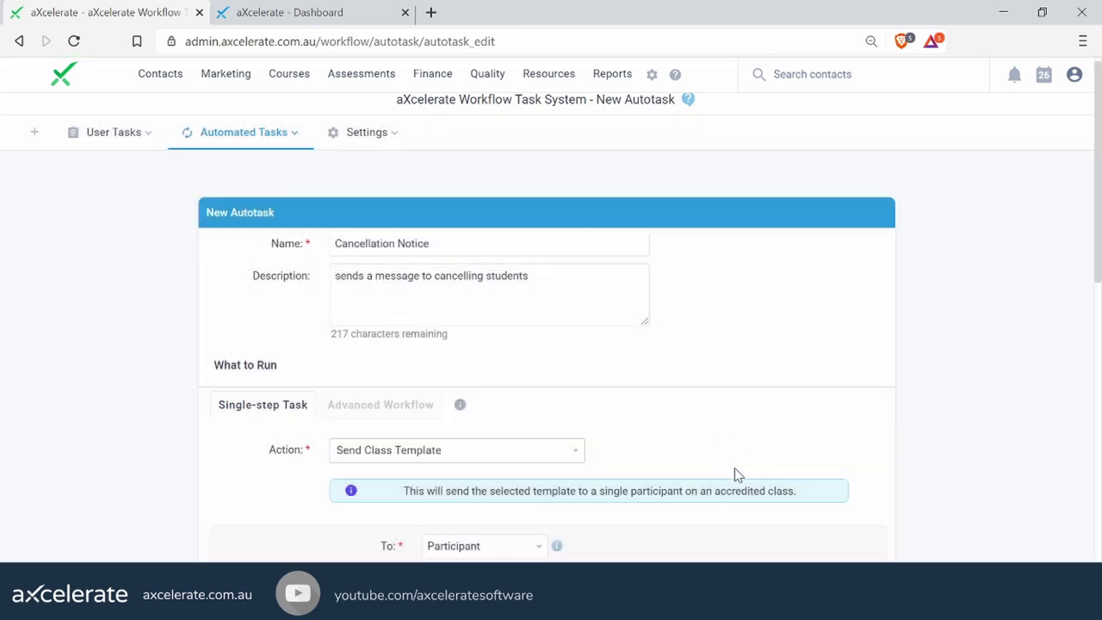
scroll(718, 400, down, 2)
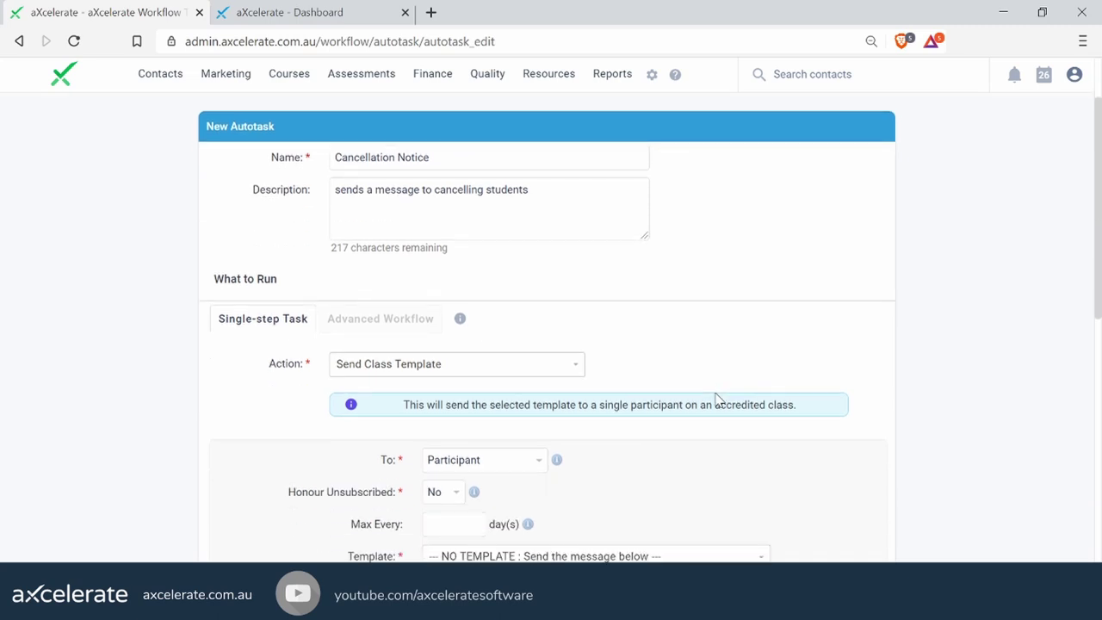
scroll(718, 401, down, 1)
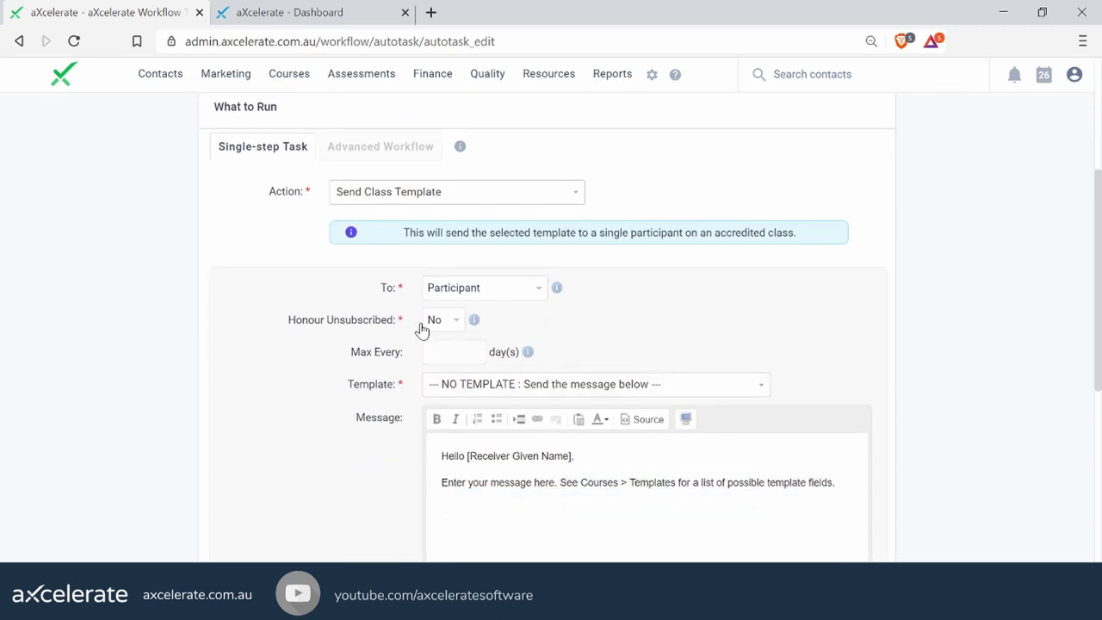
click(501, 291)
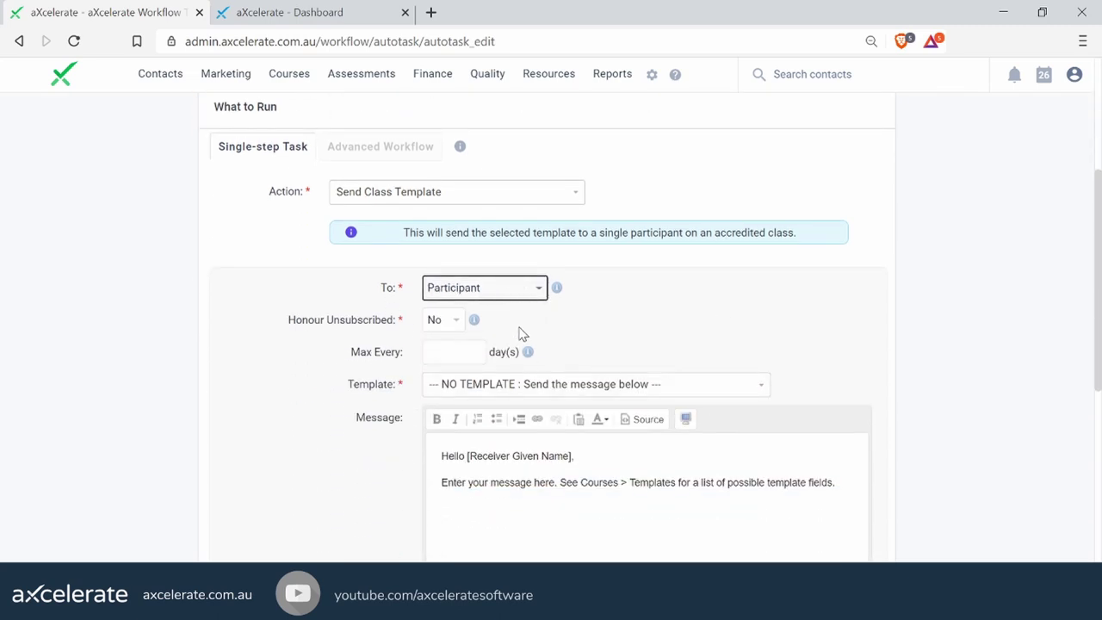
click(624, 294)
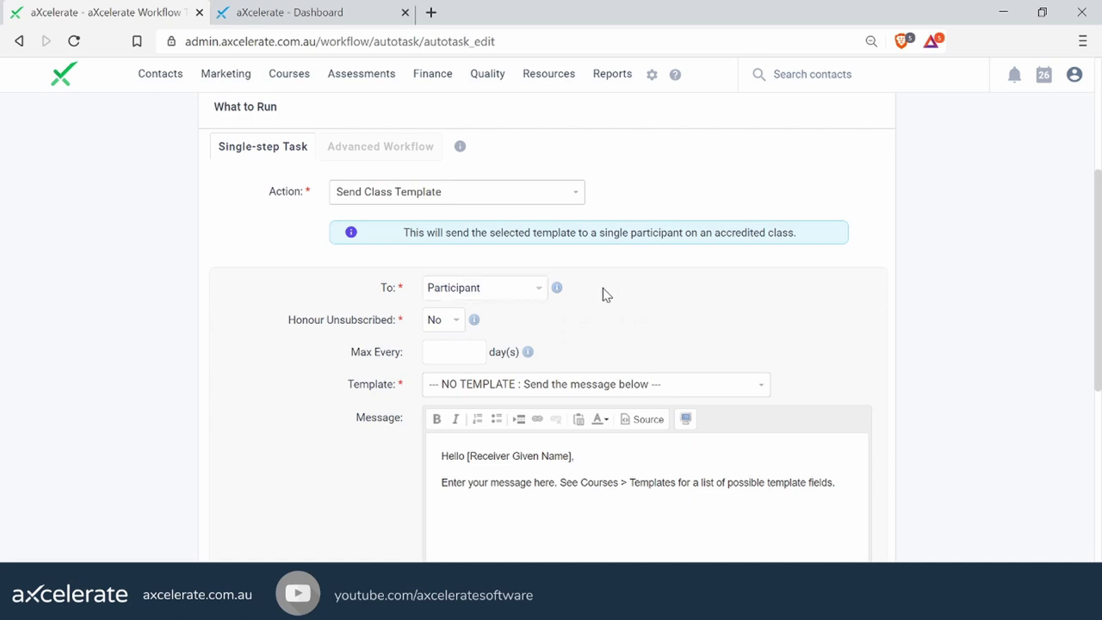
scroll(602, 294, down, 1)
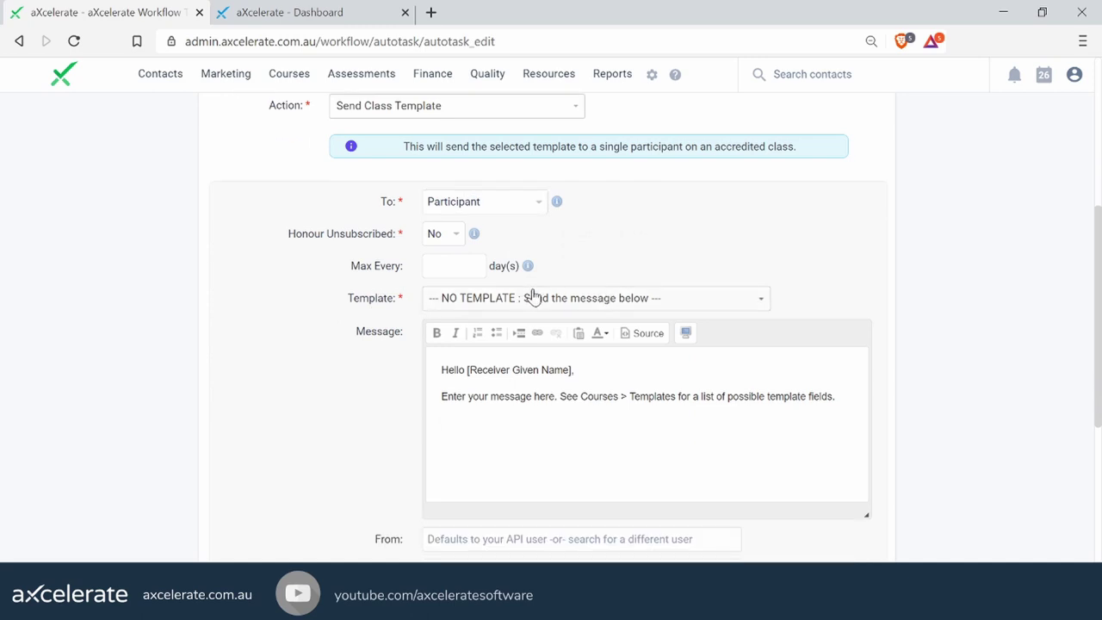
- Choose the Notification of Course Cancellation template for the class message
click(534, 297)
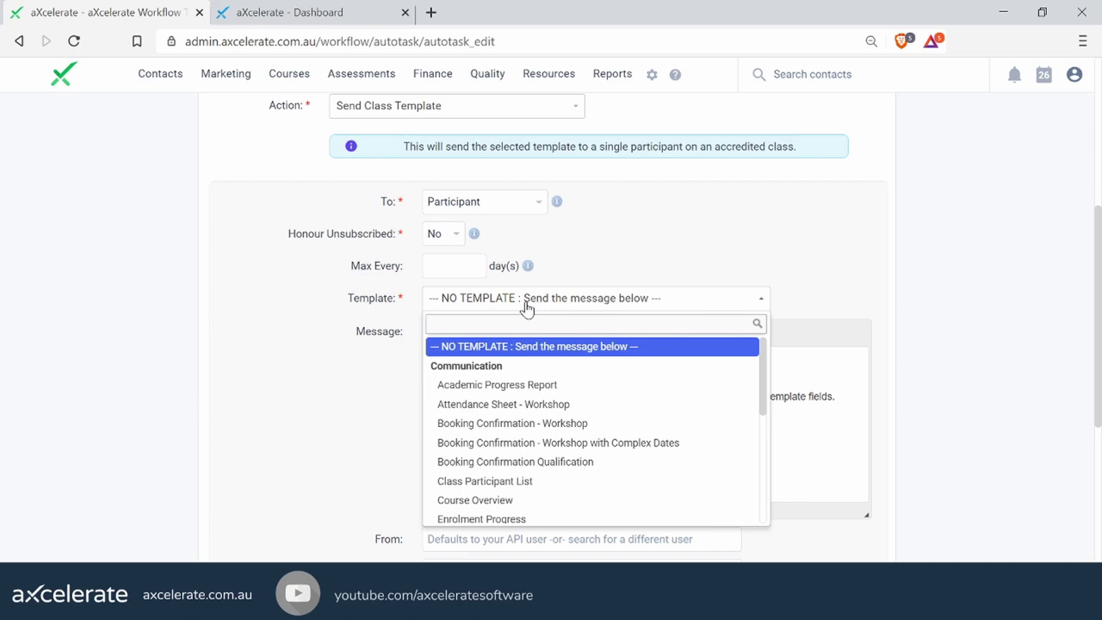
text(canc)
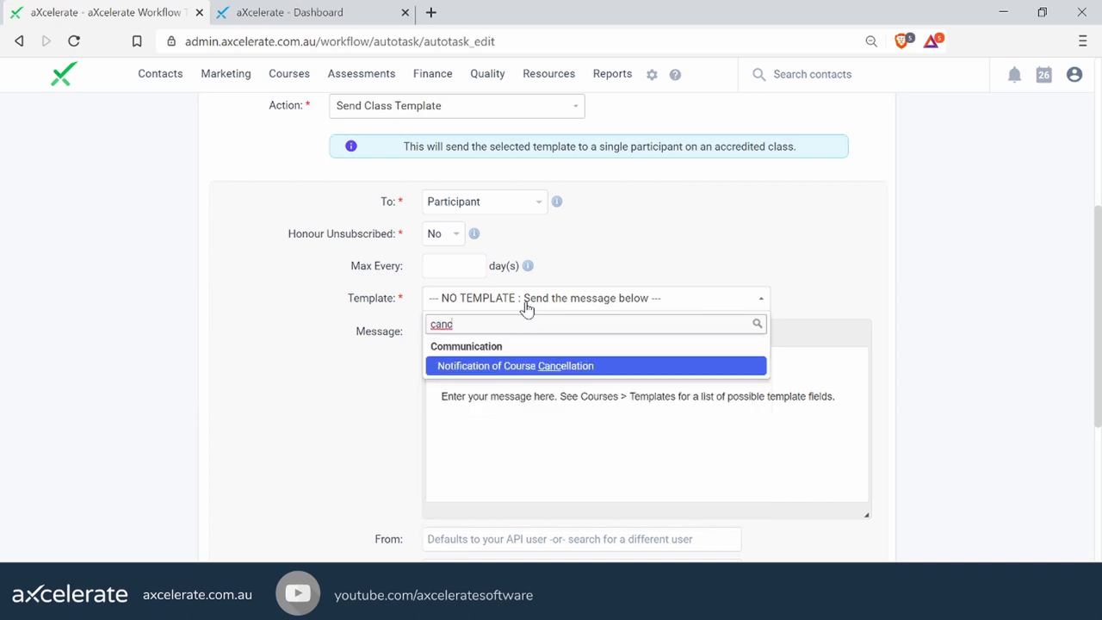
key(Return)
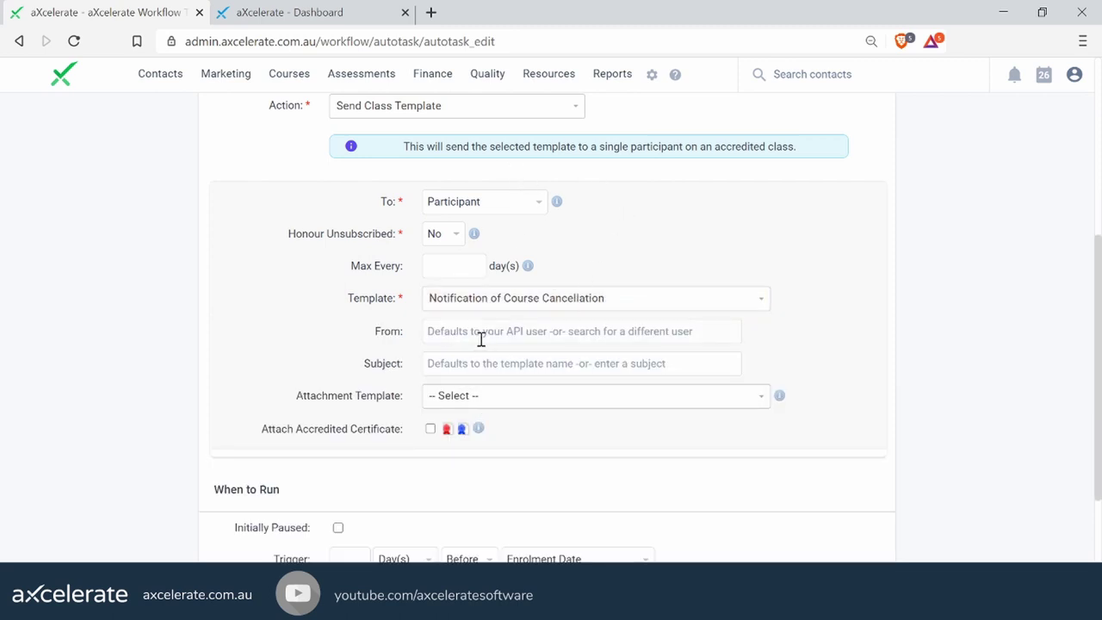
scroll(474, 337, down, 1)
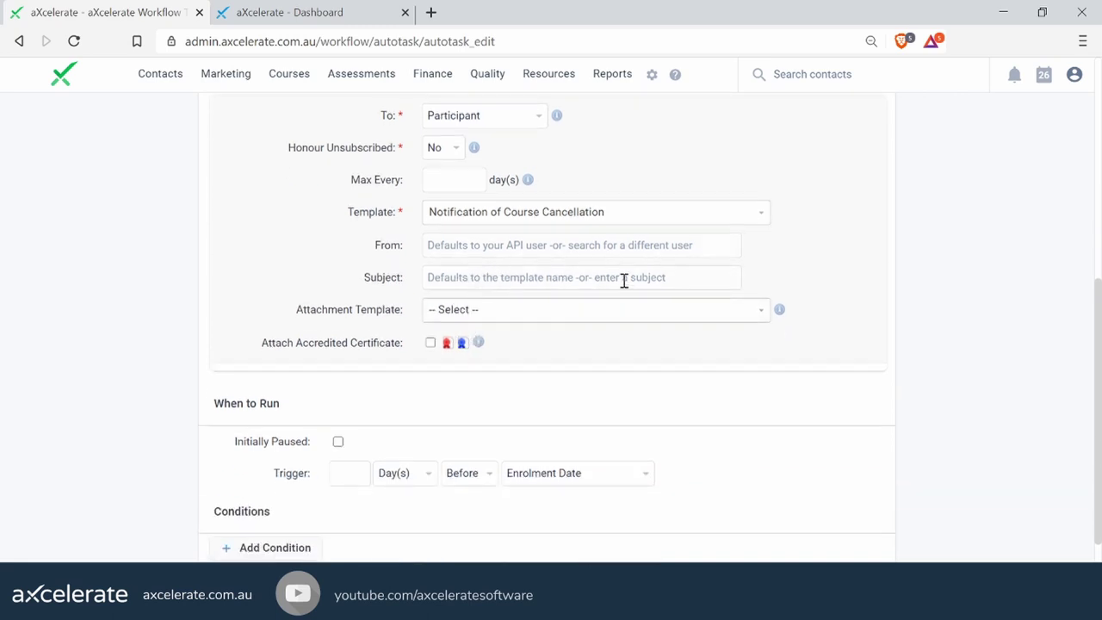
click(484, 246)
- Set the task's trigger to Enrolment Status Change
scroll(375, 302, down, 1)
drag(215, 321, 637, 438)
click(695, 408)
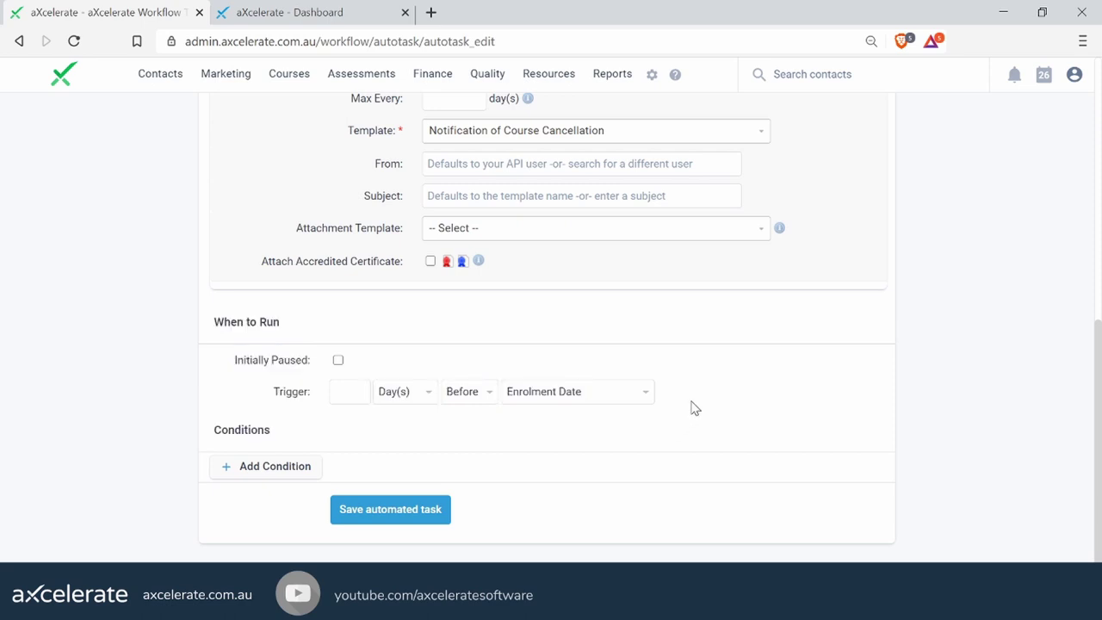
click(642, 394)
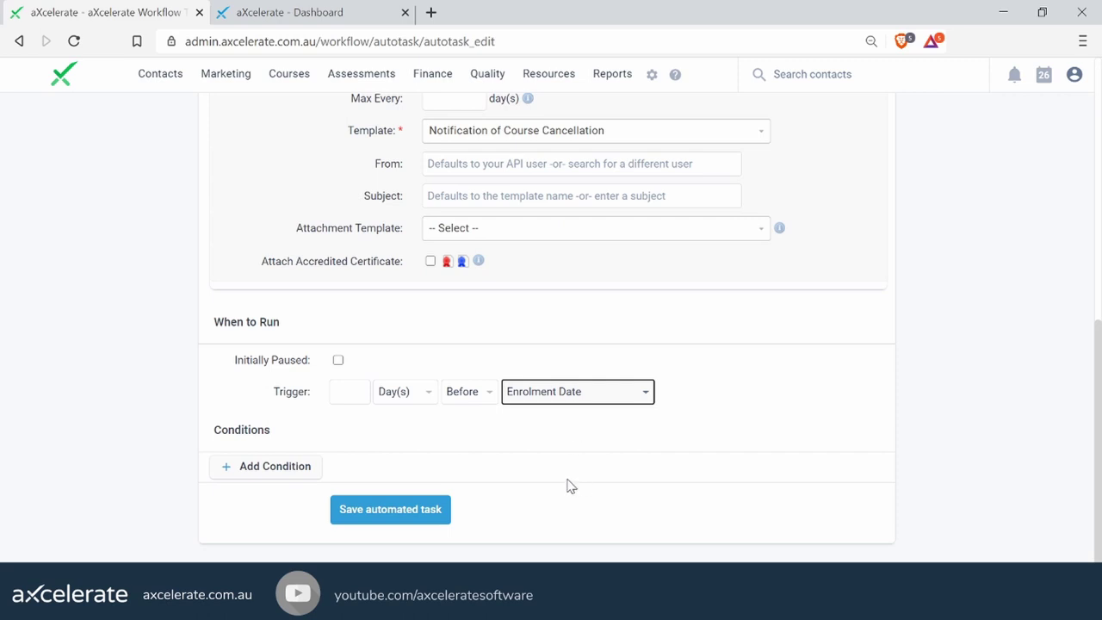
key(Down)
click(560, 380)
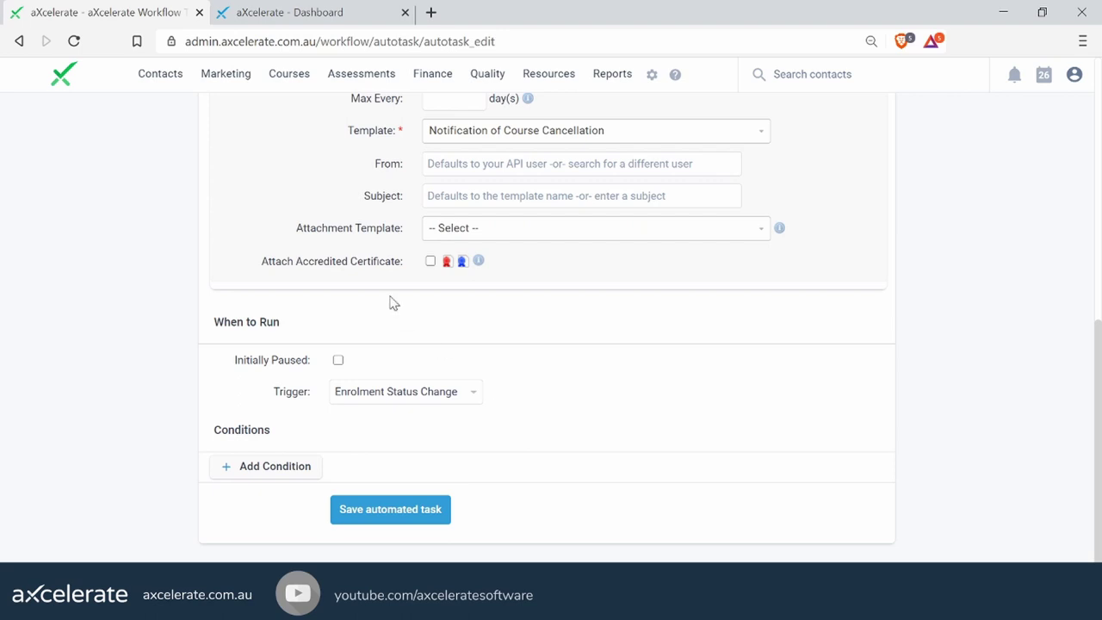
triple_click(362, 129)
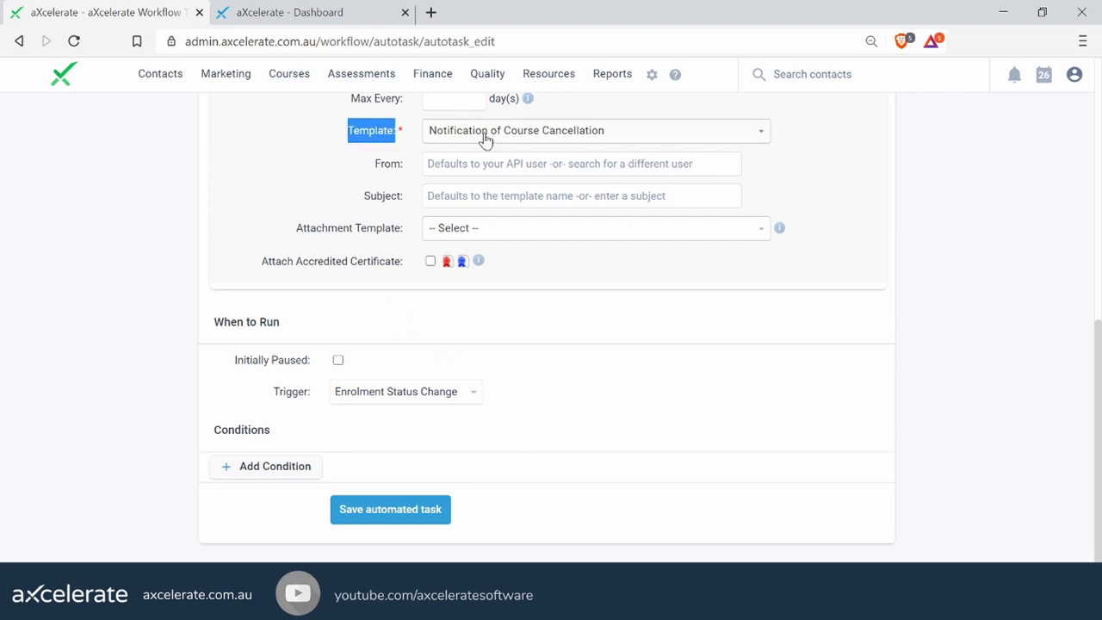
click(802, 337)
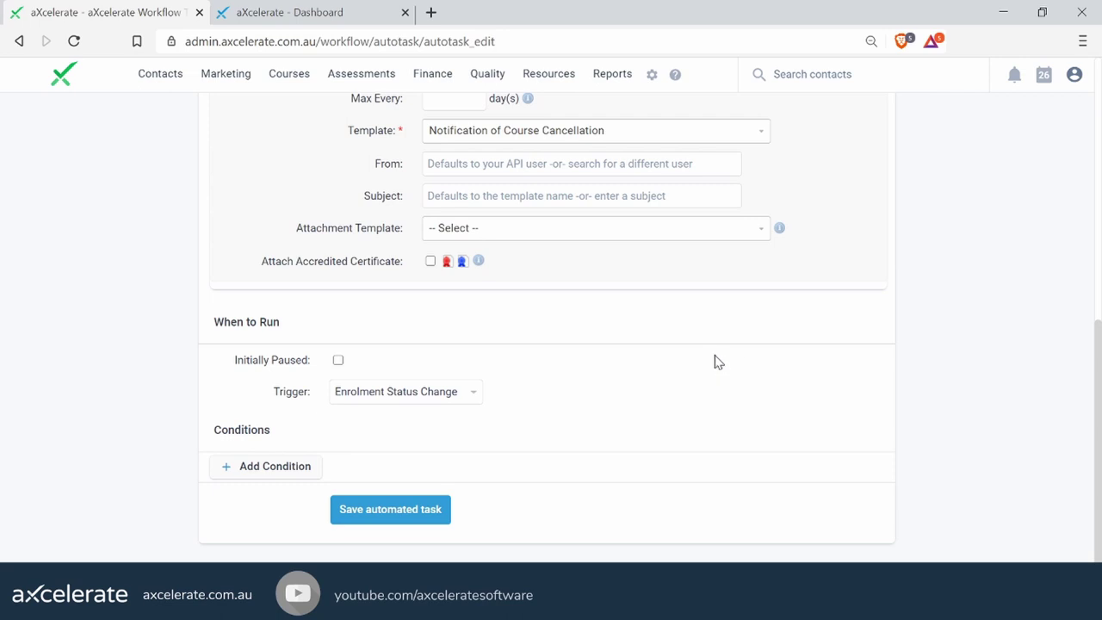
- Add a condition that New Participant Status includes Cancelled
drag(227, 430, 292, 445)
click(295, 477)
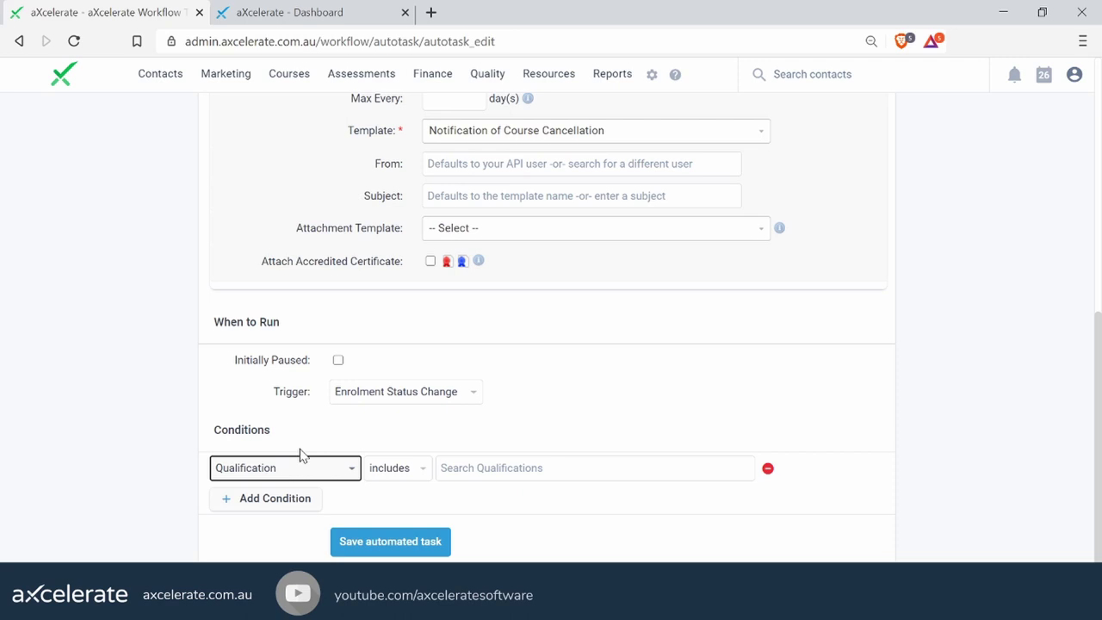
key(Down)
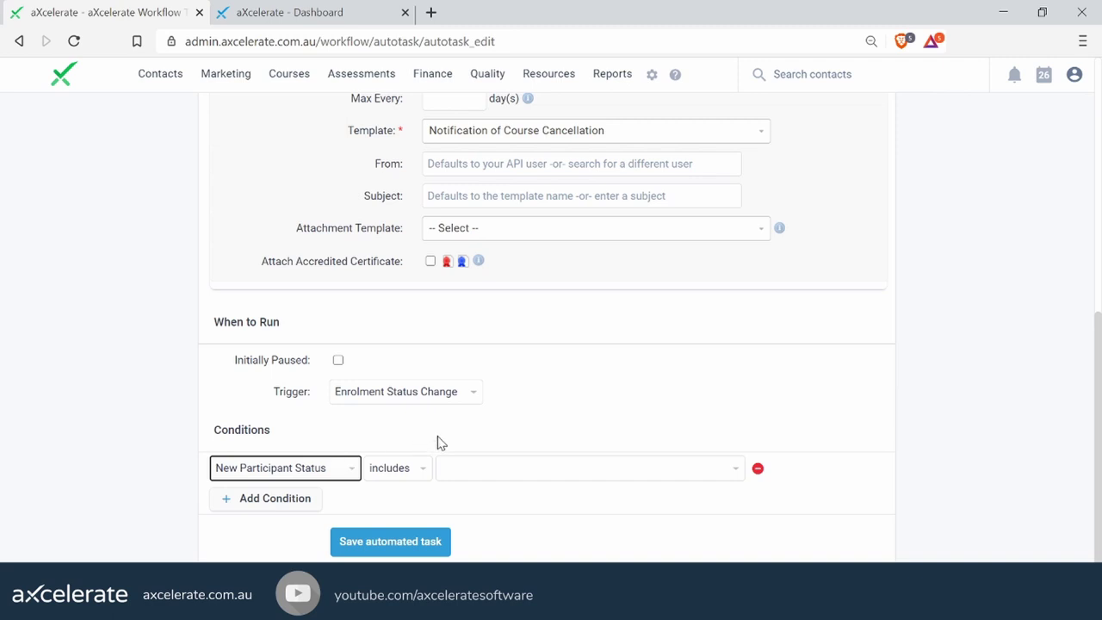
click(502, 472)
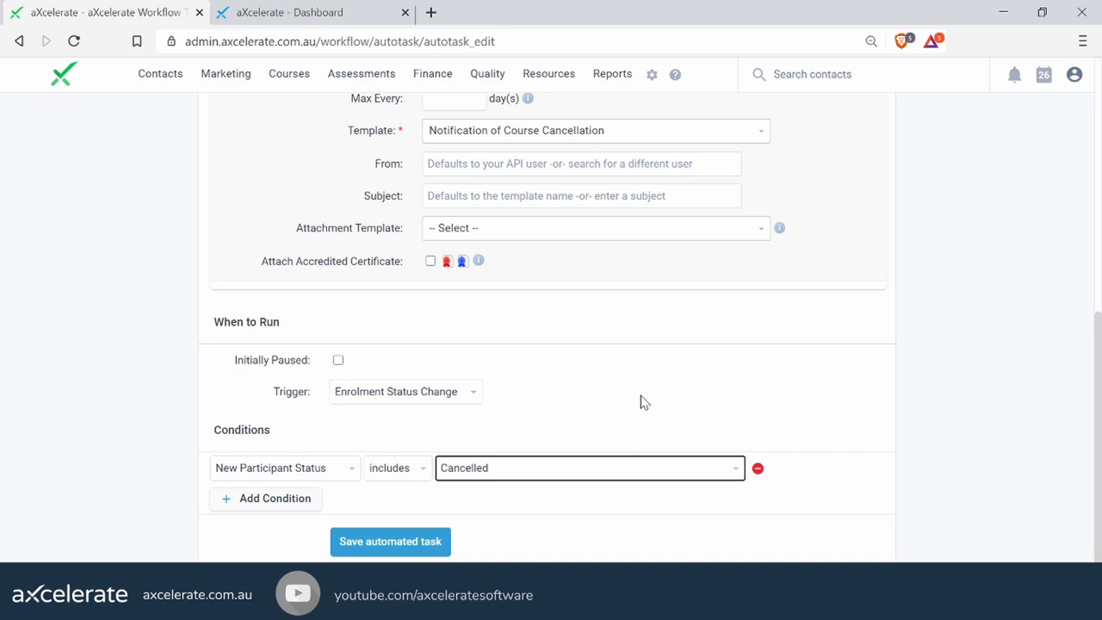
click(620, 406)
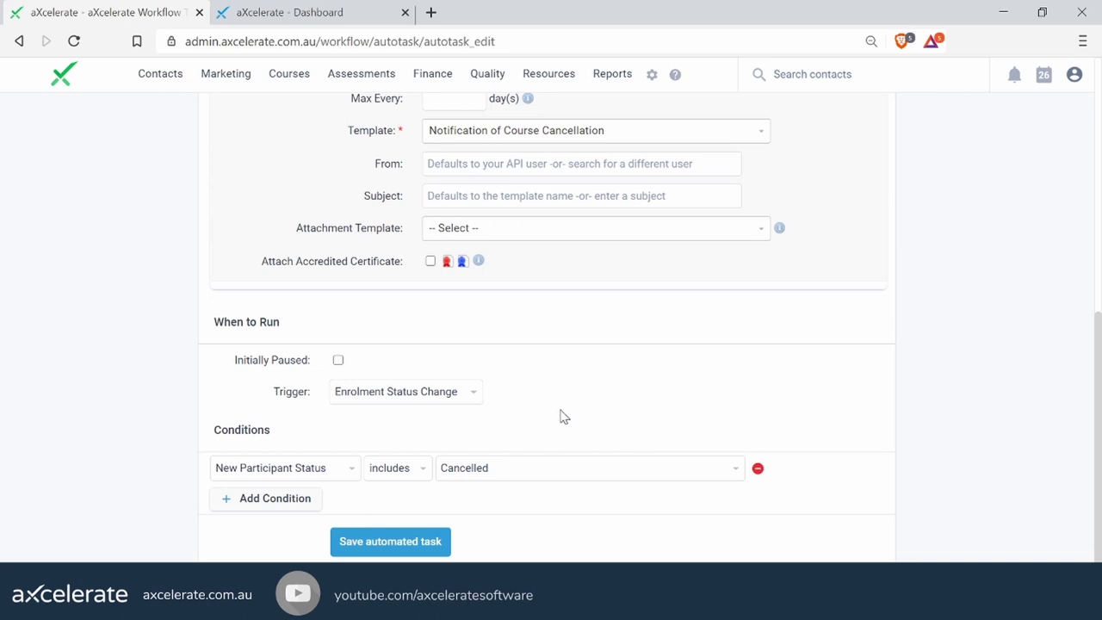
double_click(361, 130)
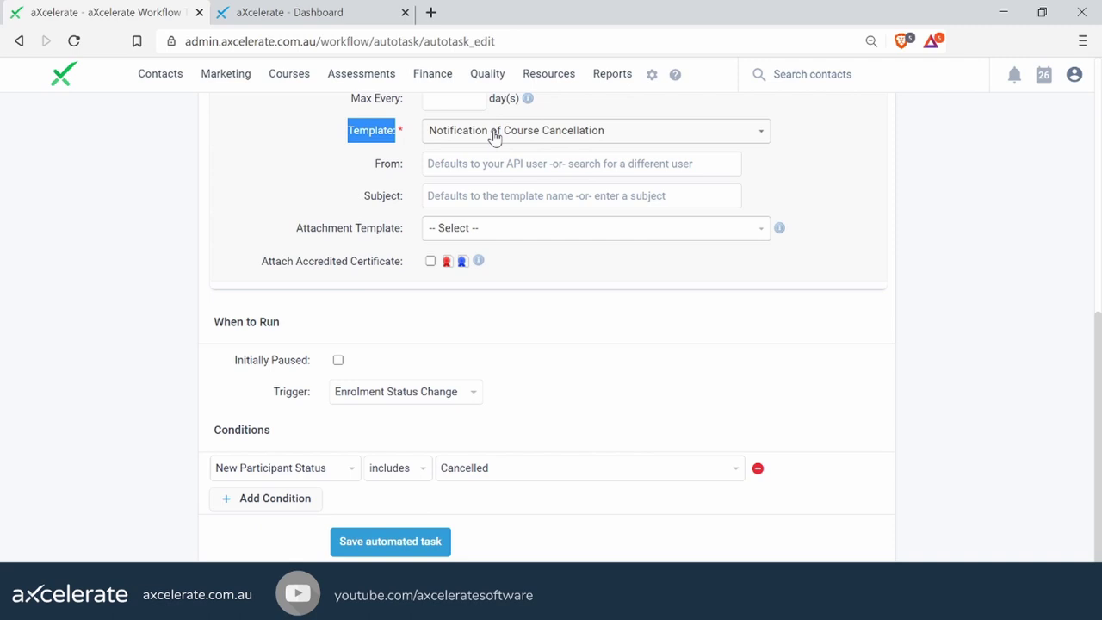
click(576, 354)
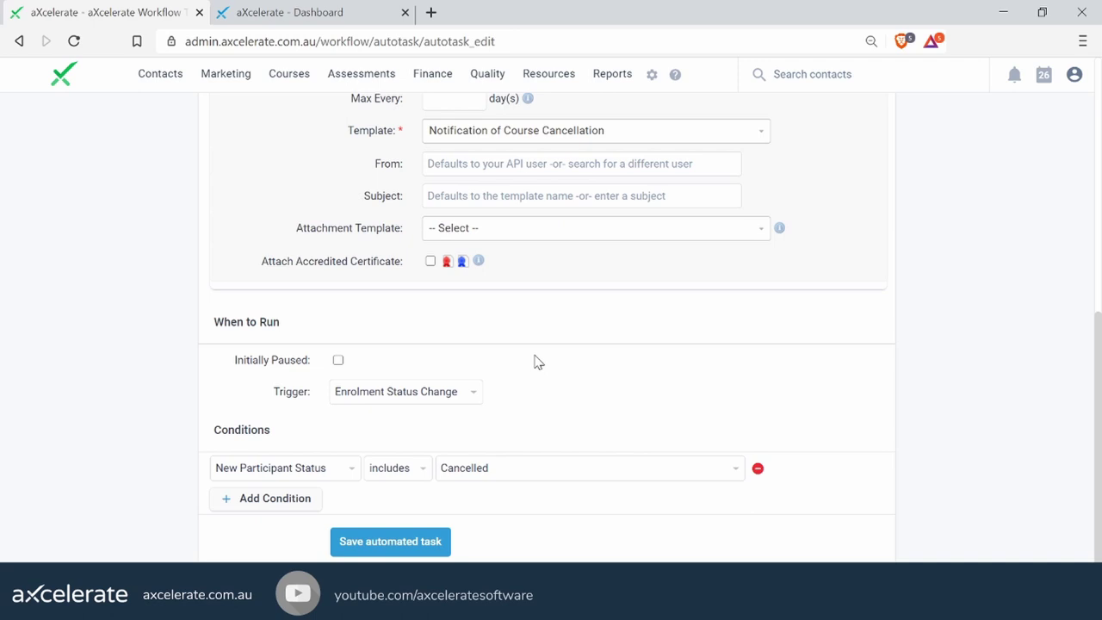
- Add a second condition that Participant Status includes In Progress
click(261, 515)
click(267, 500)
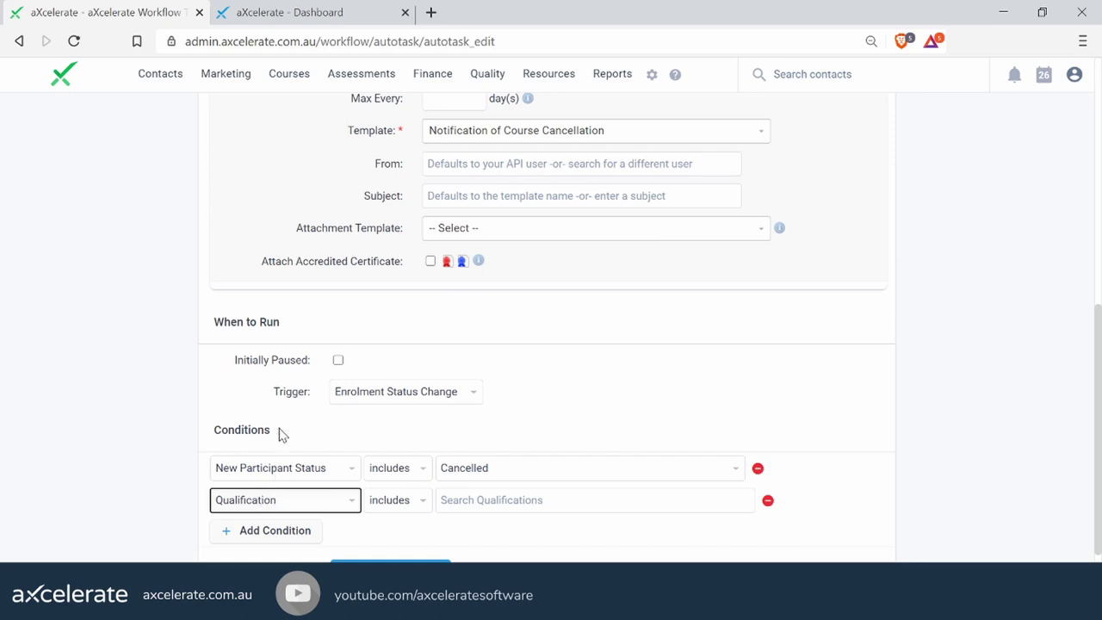
key(Up)
click(692, 374)
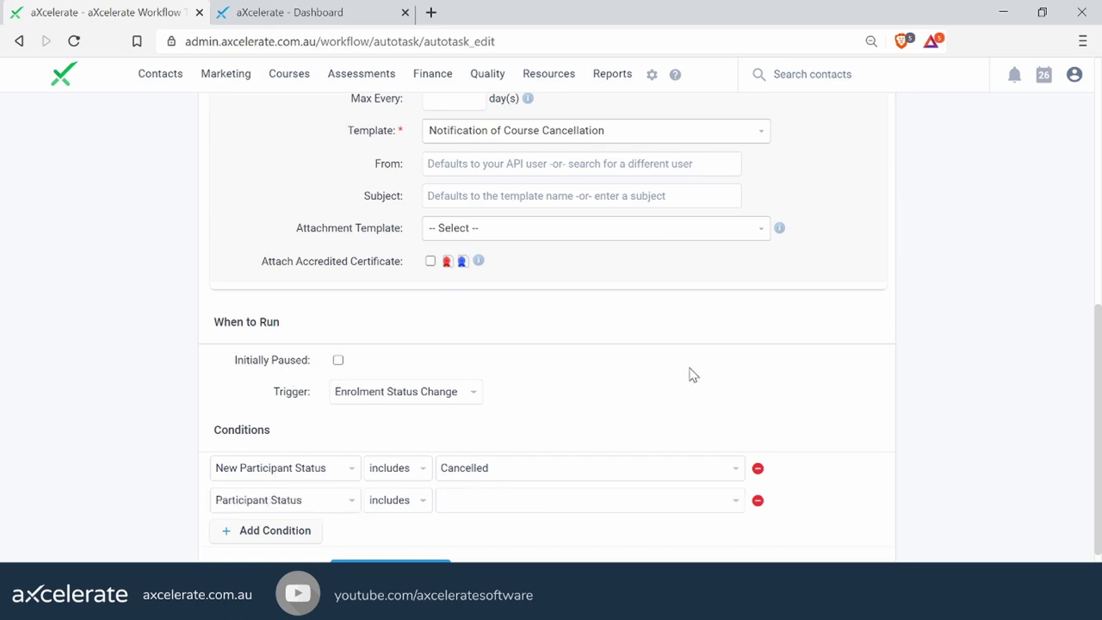
scroll(692, 373, down, 2)
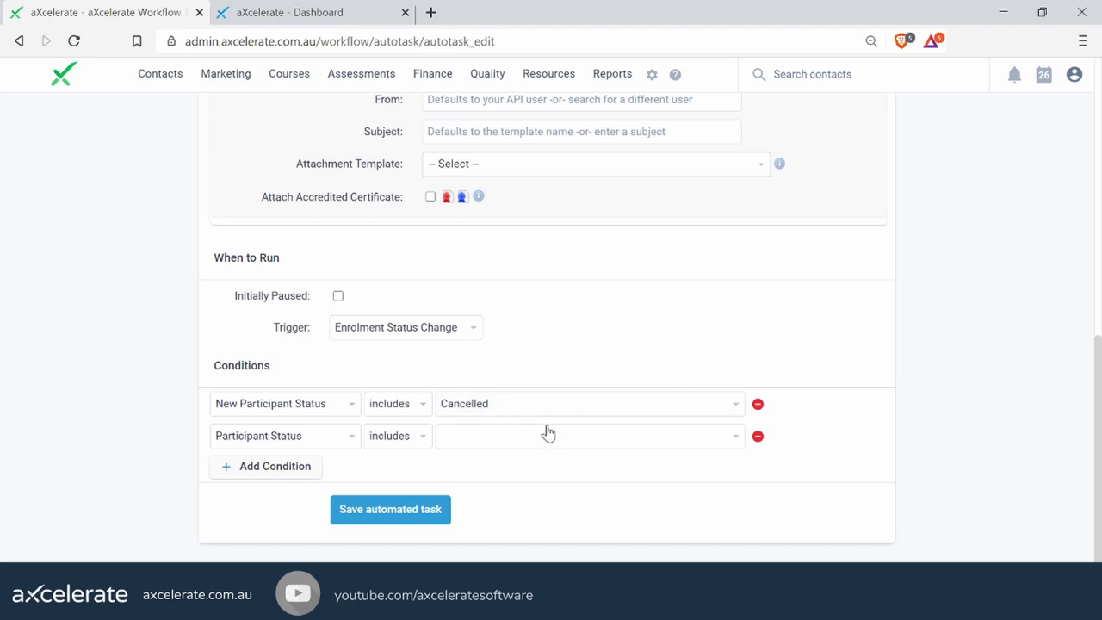
click(485, 445)
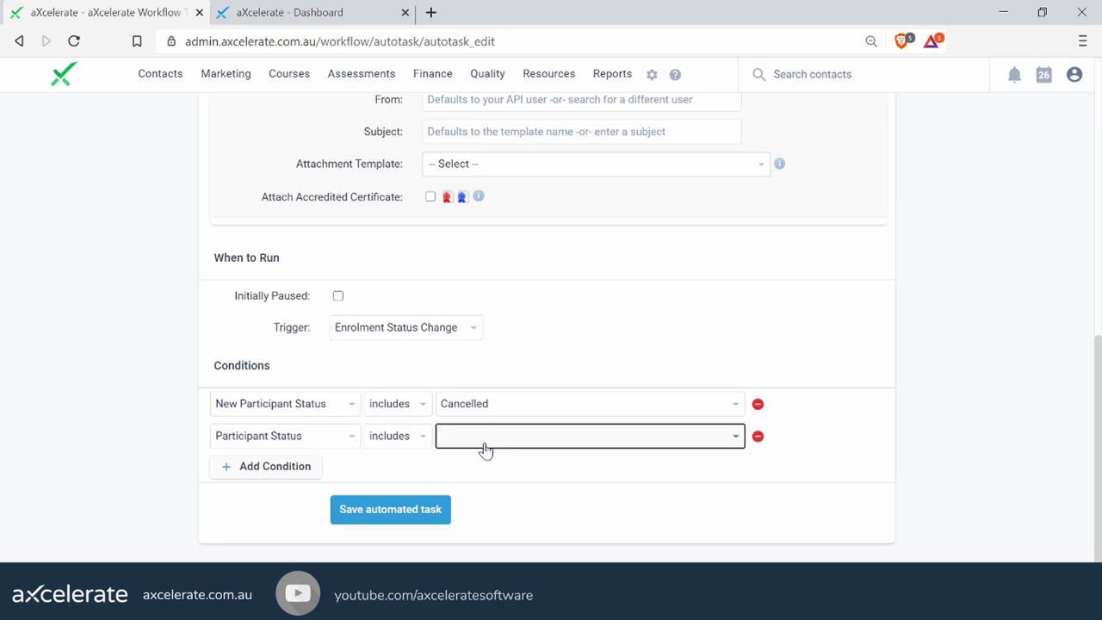
click(487, 476)
click(568, 365)
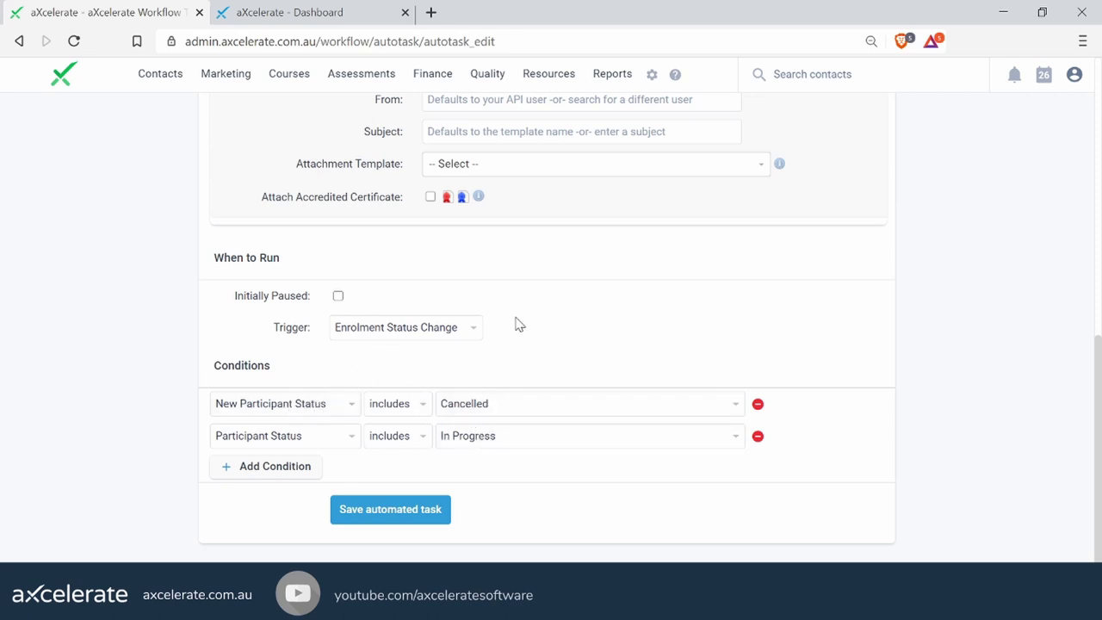
scroll(392, 468, up, 1)
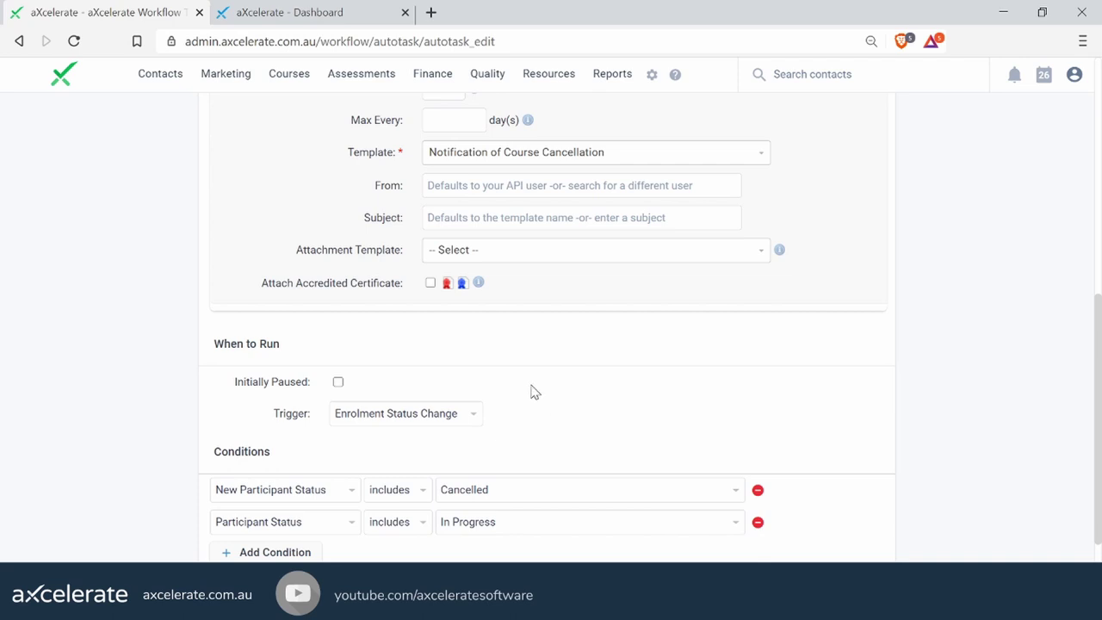
scroll(530, 391, down, 1)
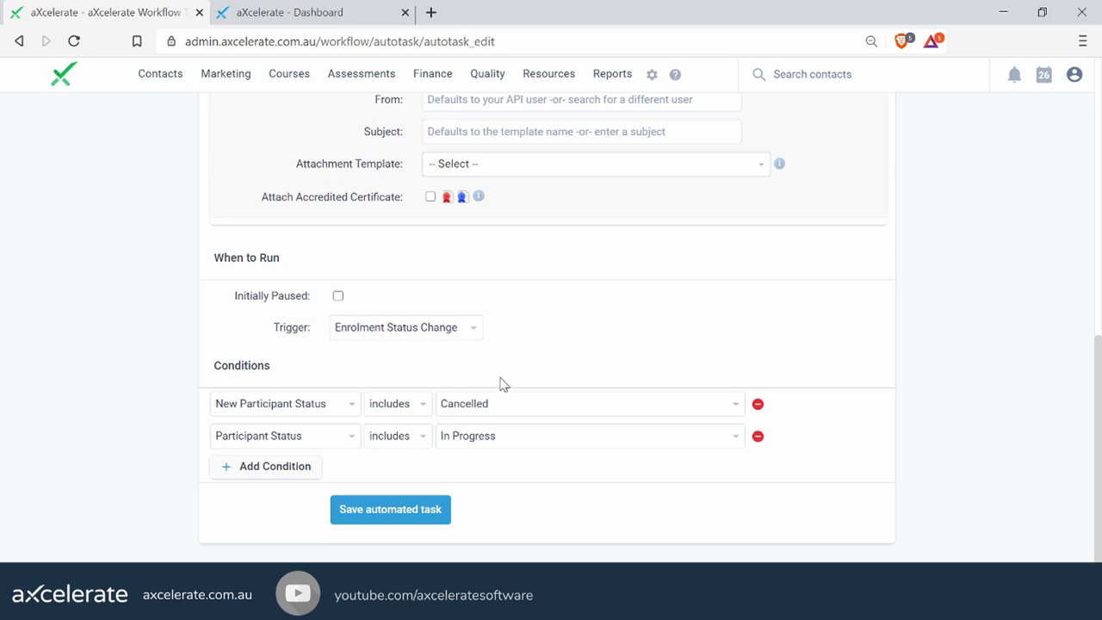
- Try other status combinations in the conditions: Completed and In Progress as New Participant Status, with Tentative as Participant Status
click(494, 407)
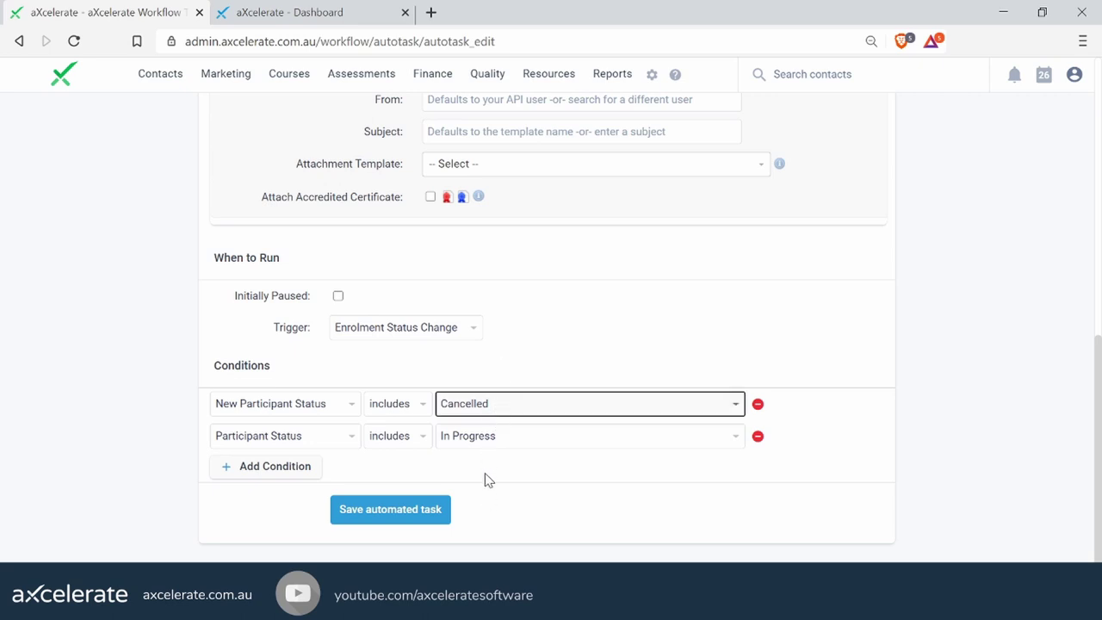
click(578, 315)
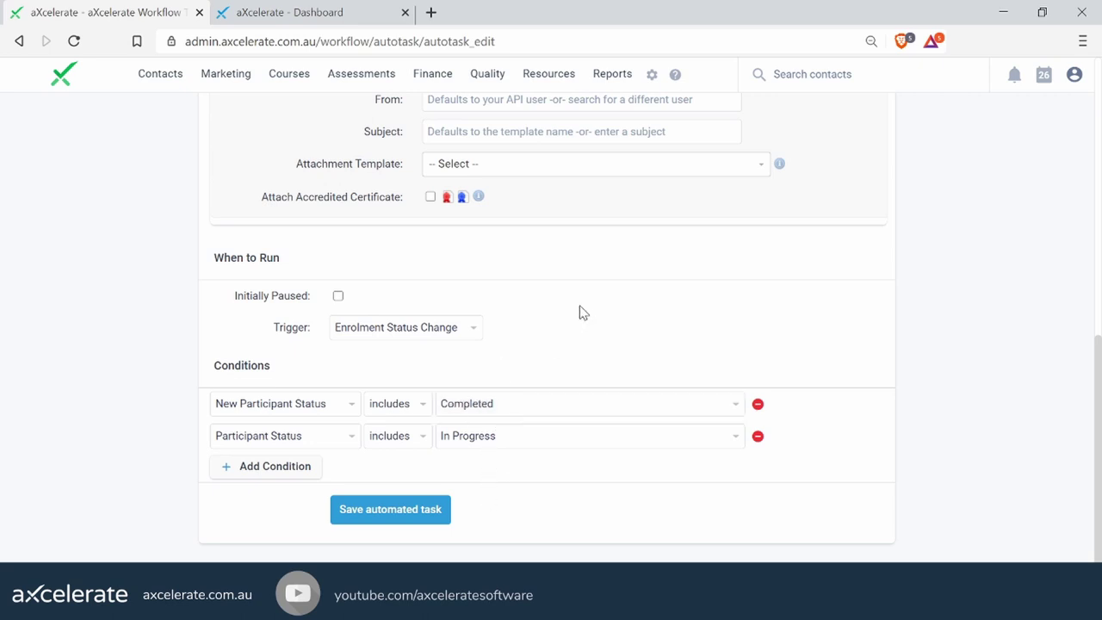
click(511, 442)
click(495, 458)
click(487, 417)
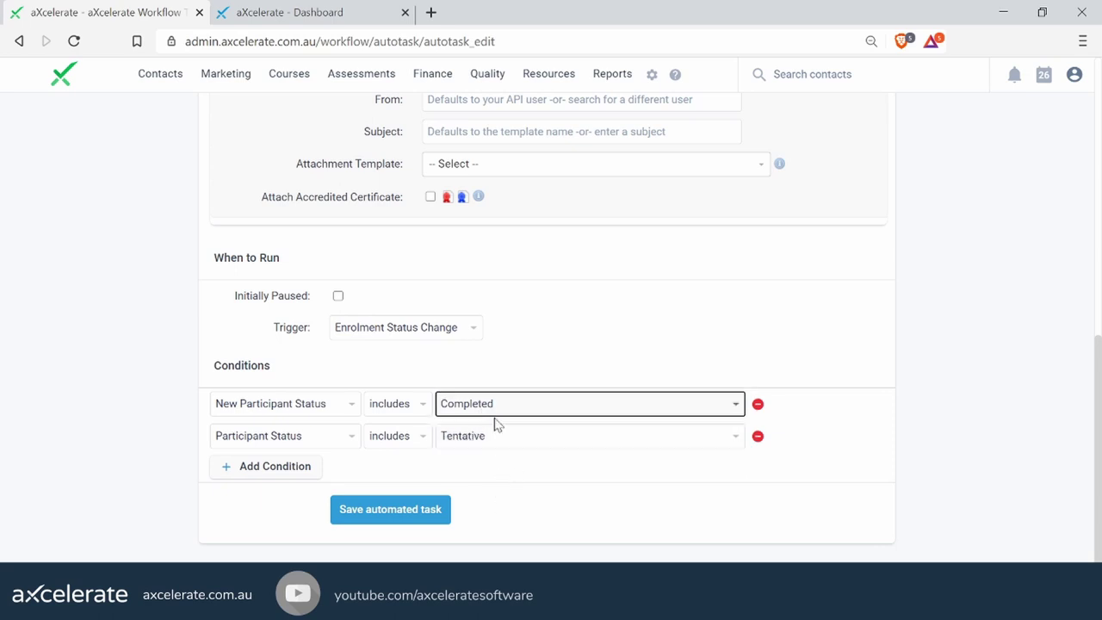
click(497, 449)
click(563, 325)
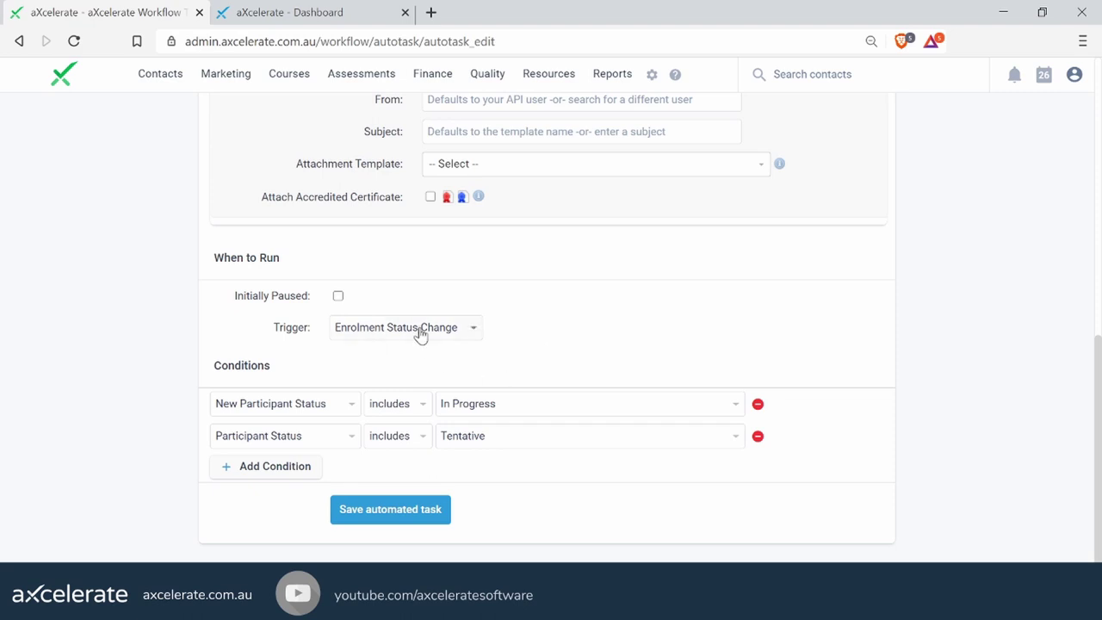
drag(278, 339, 569, 341)
click(570, 341)
- Set New Participant Status to Cancelled and Participant Status to In Progress, and save the Cancellation Notice task
key(c)
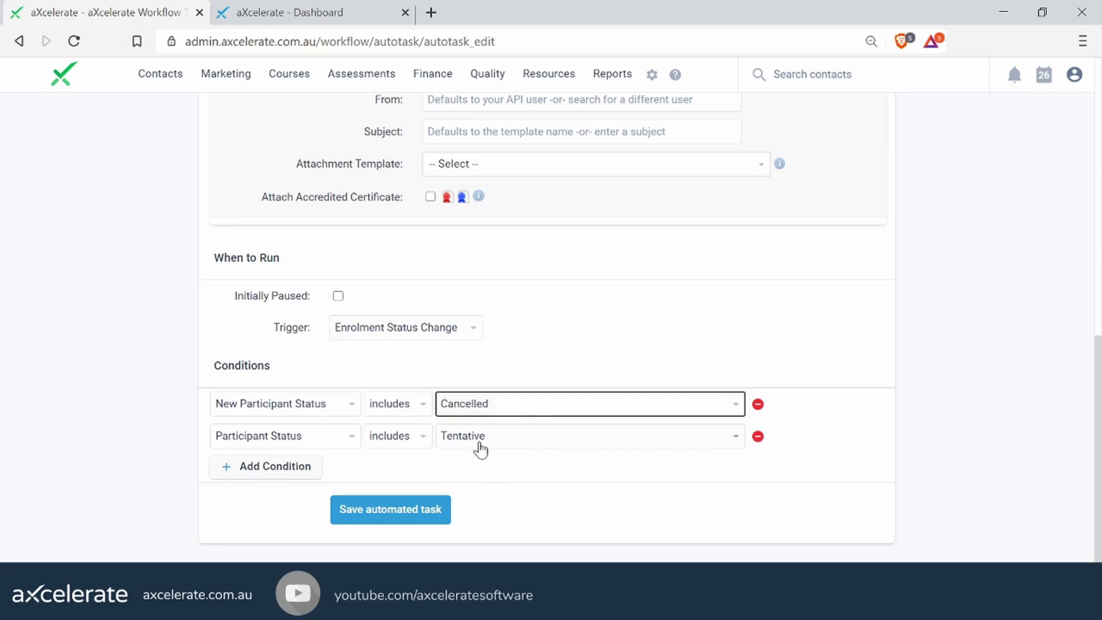
key(Tab)
key(i)
key(Tab)
click(435, 509)
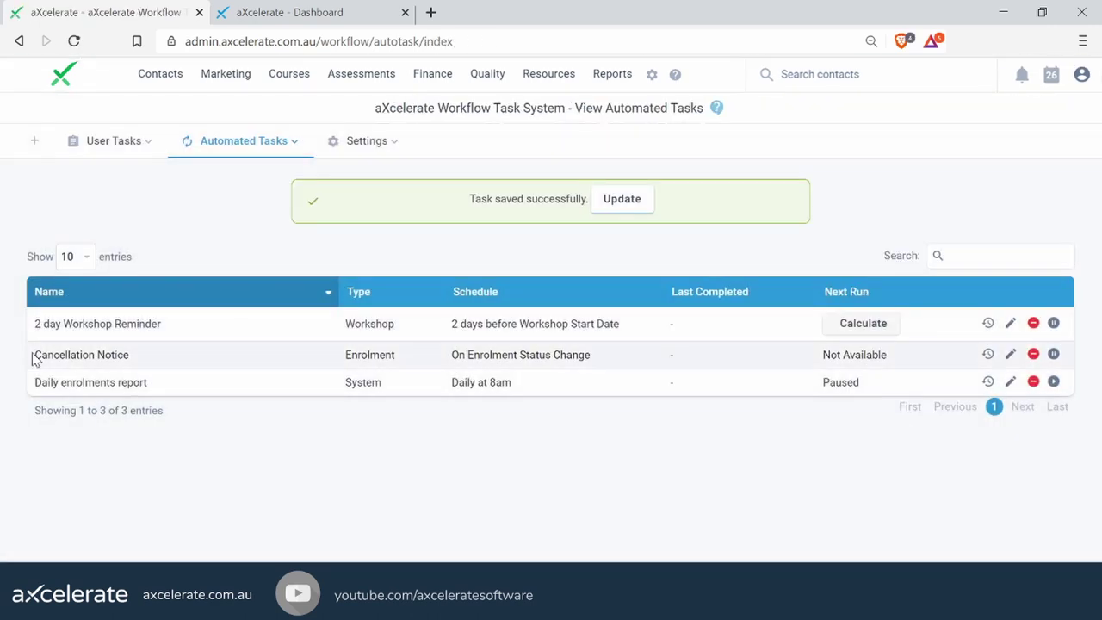
drag(38, 355, 589, 456)
click(589, 456)
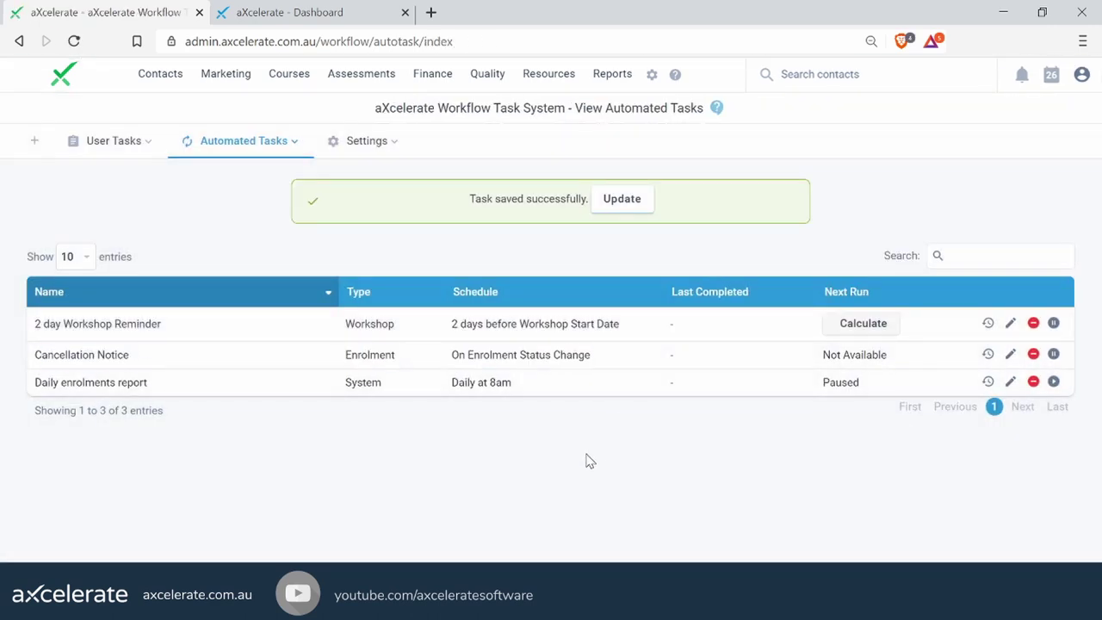
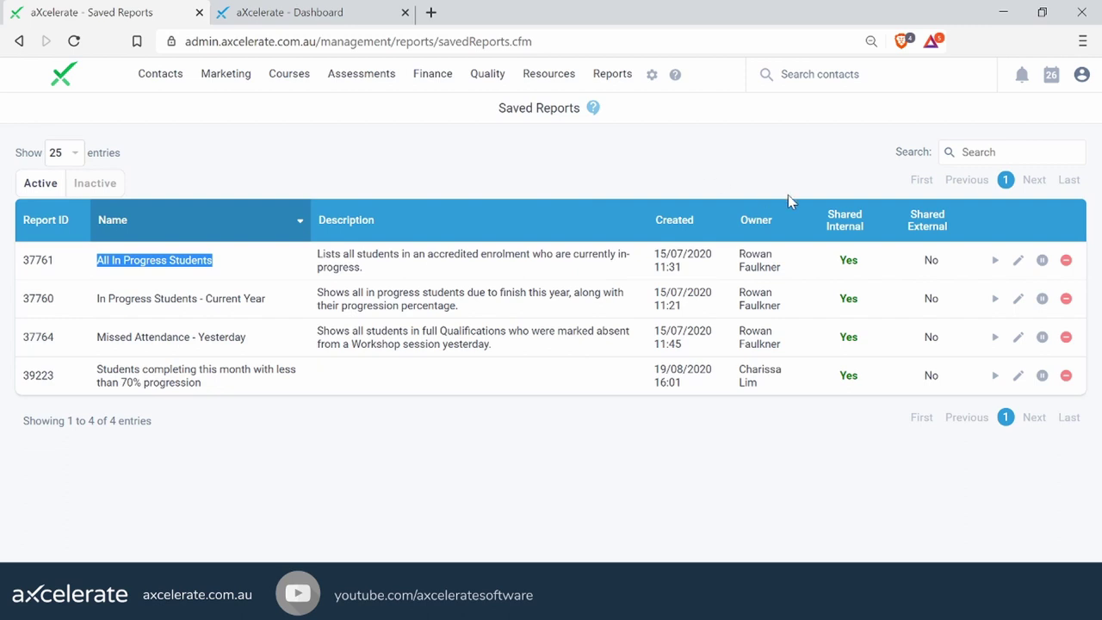
- Open the saved report All In Progress Students and review its display fields, including Contact ID
click(995, 260)
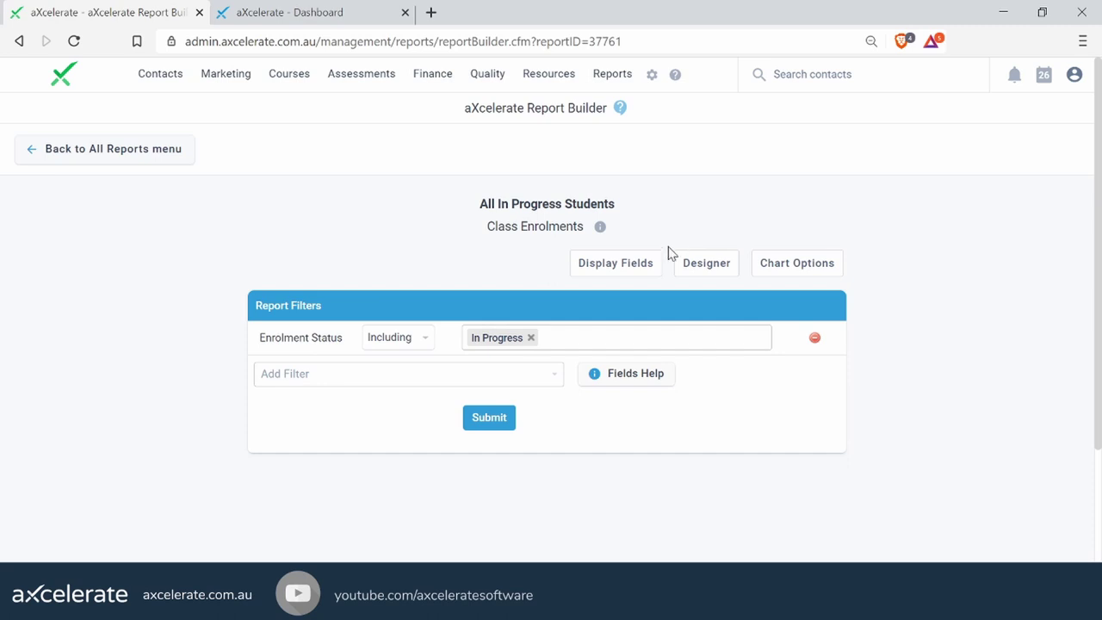
click(615, 266)
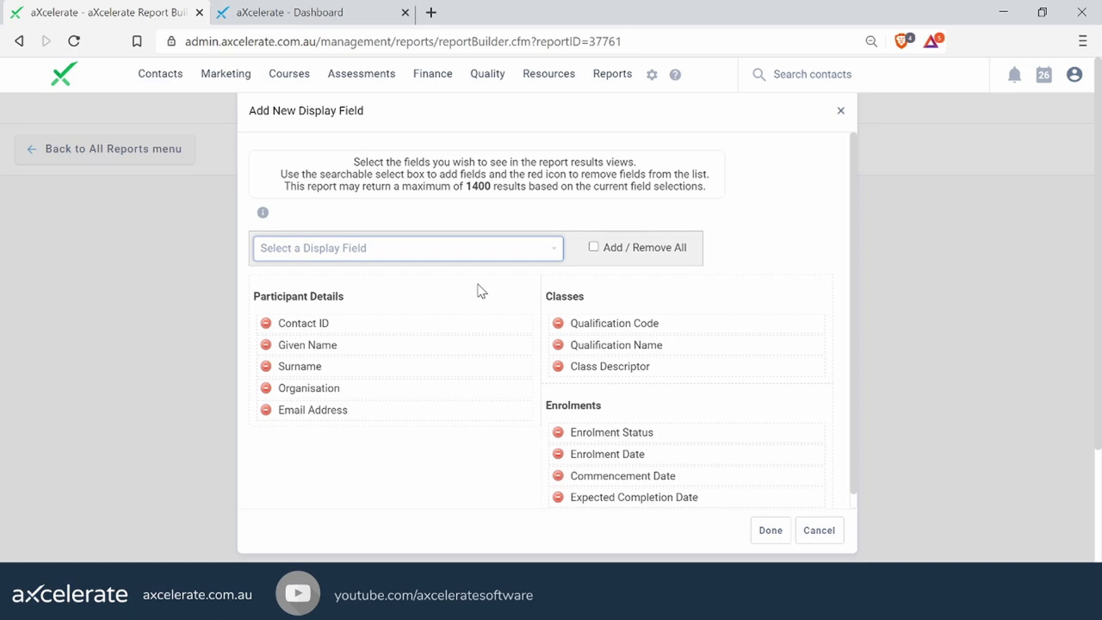
mouse_move(347, 322)
mouse_down()
mouse_move(359, 313)
mouse_move(349, 312)
mouse_up()
click(770, 531)
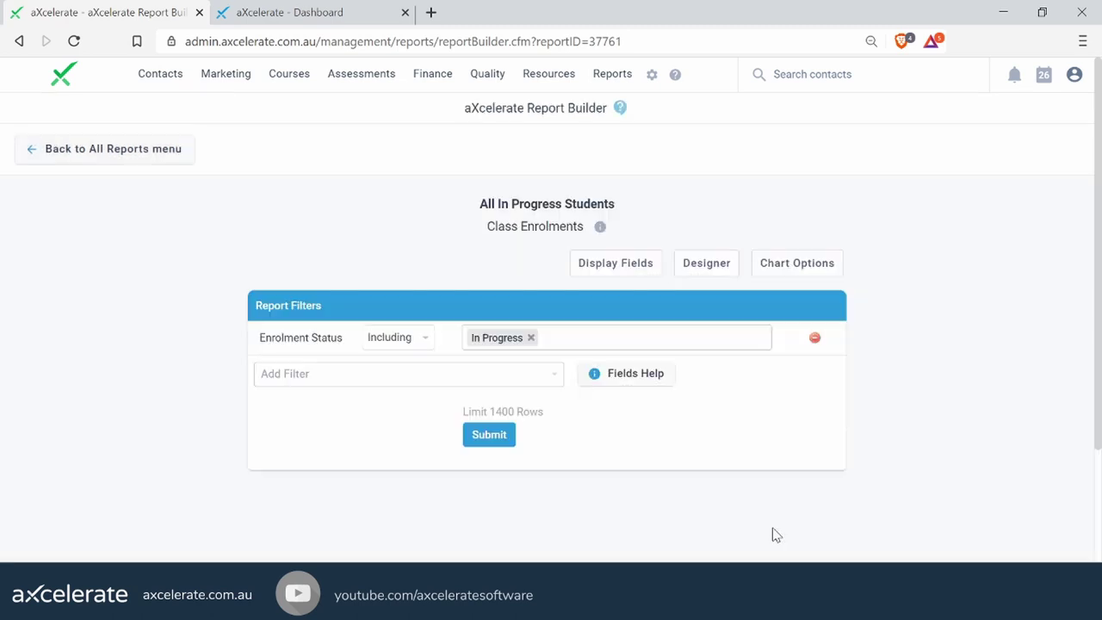
- Run the All In Progress Students report and examine the Contact ID column in its results
click(490, 439)
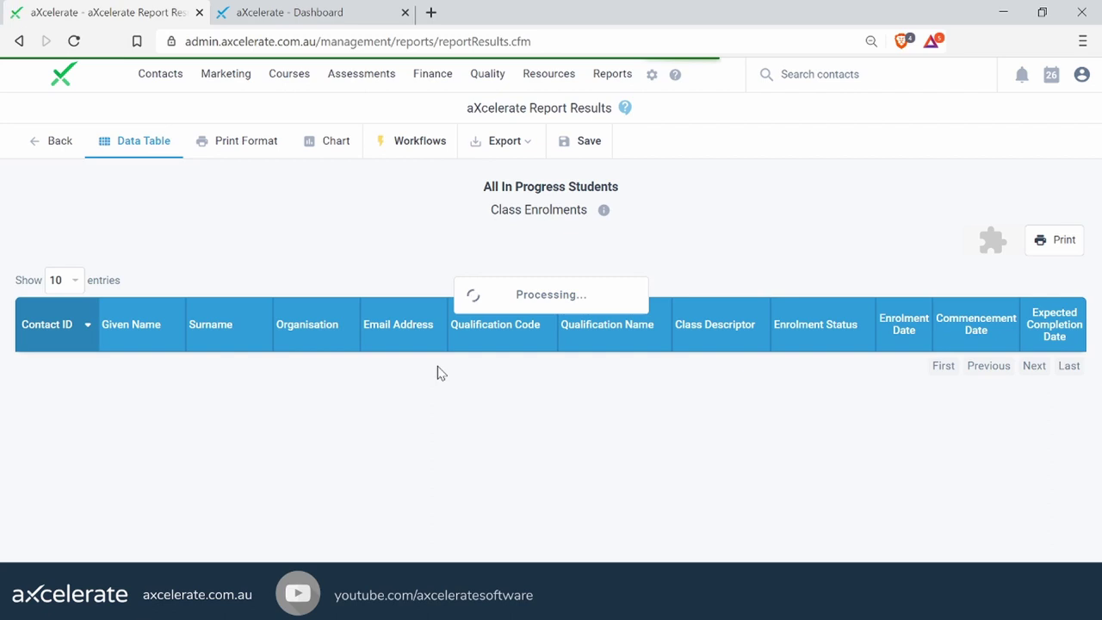
scroll(439, 372, down, 1)
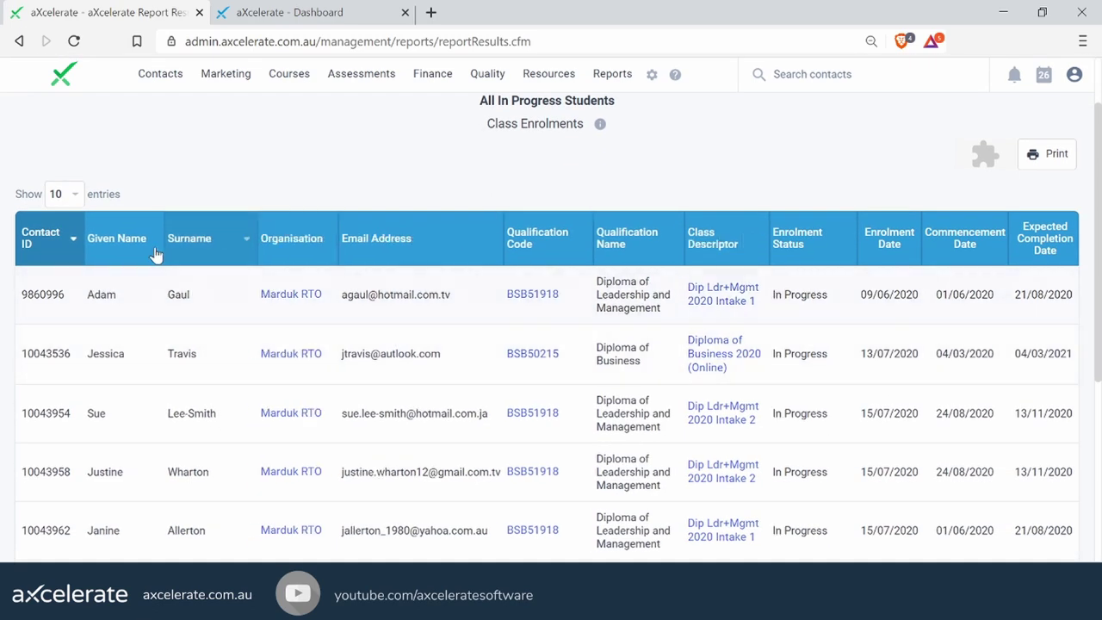
double_click(40, 294)
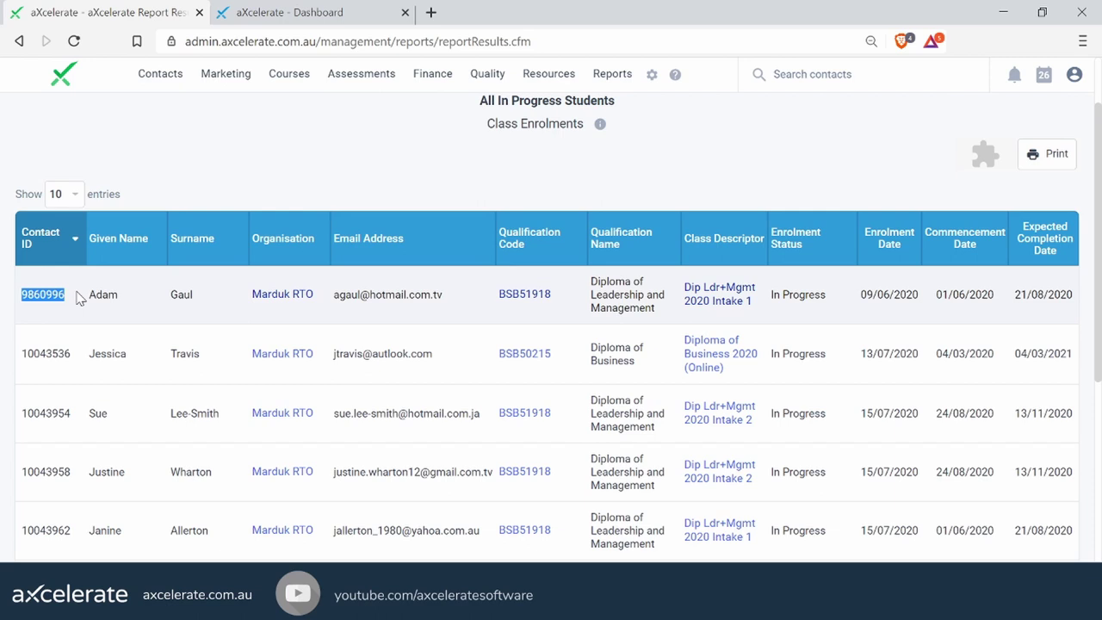
scroll(199, 276, up, 2)
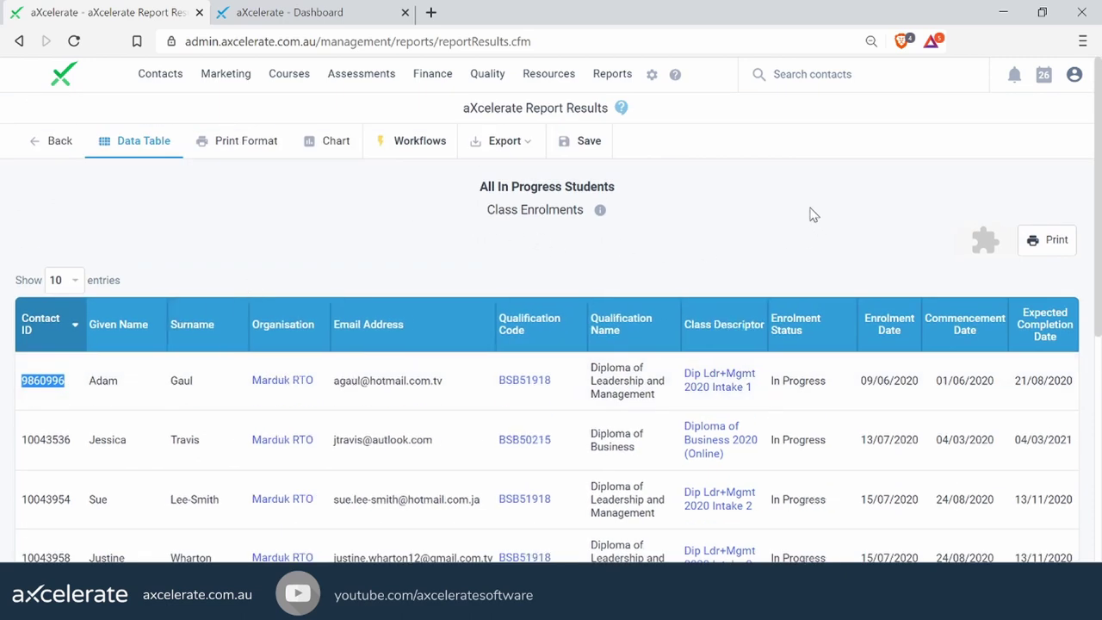
- Open the save form for the report and set it to be shared internally, without submitting it
click(585, 148)
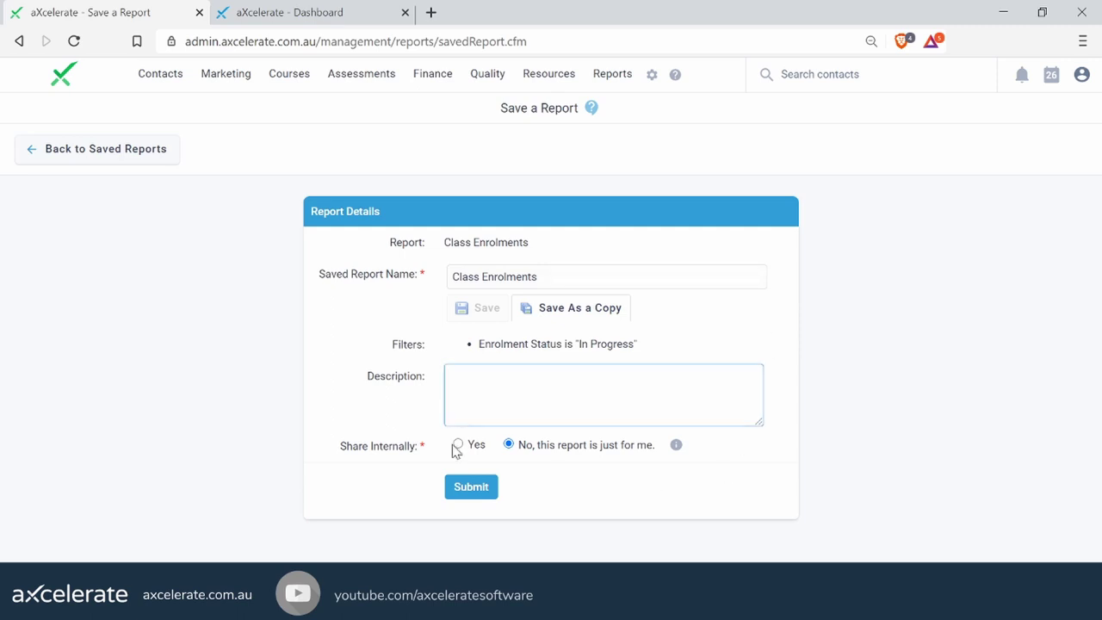
click(458, 445)
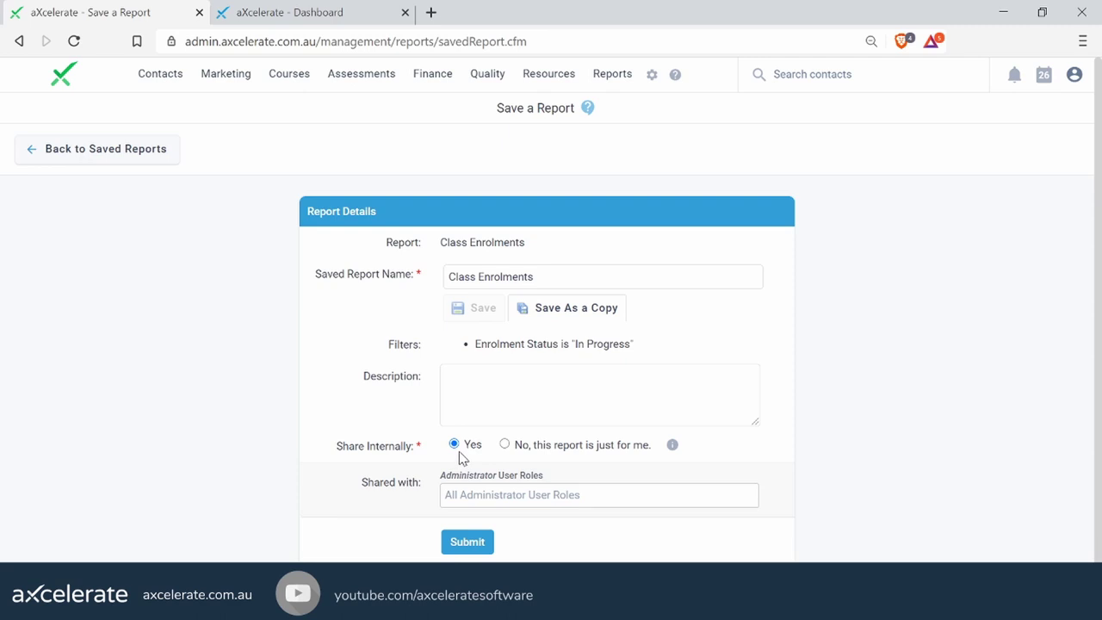
- Start a new automated task in the Workflow system and name it "Send COVID Safe email"
mouse_move(652, 78)
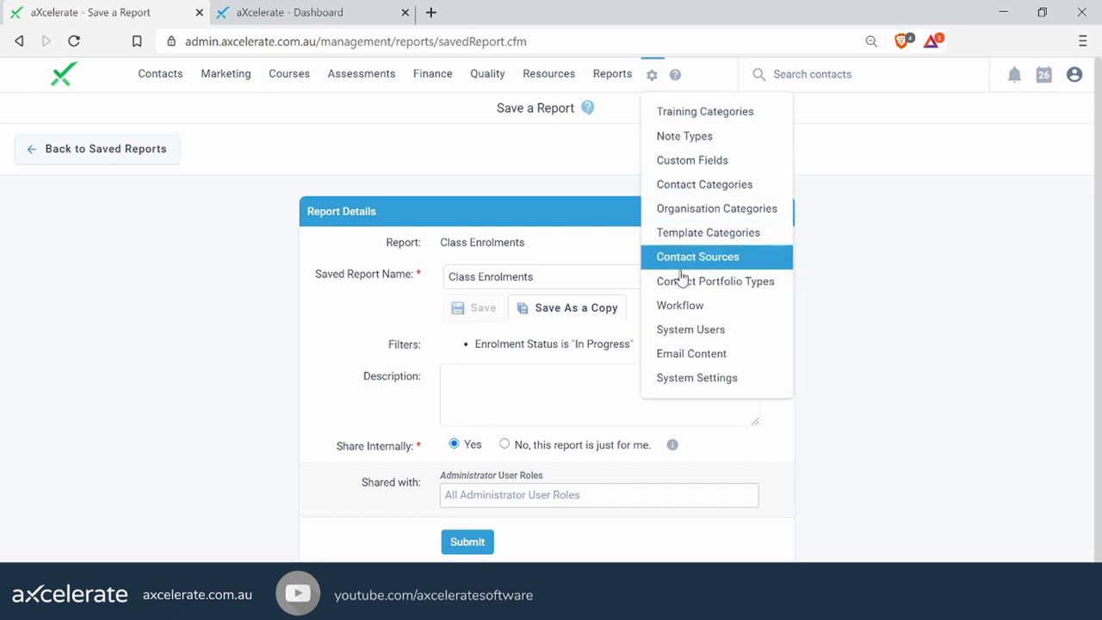
click(688, 306)
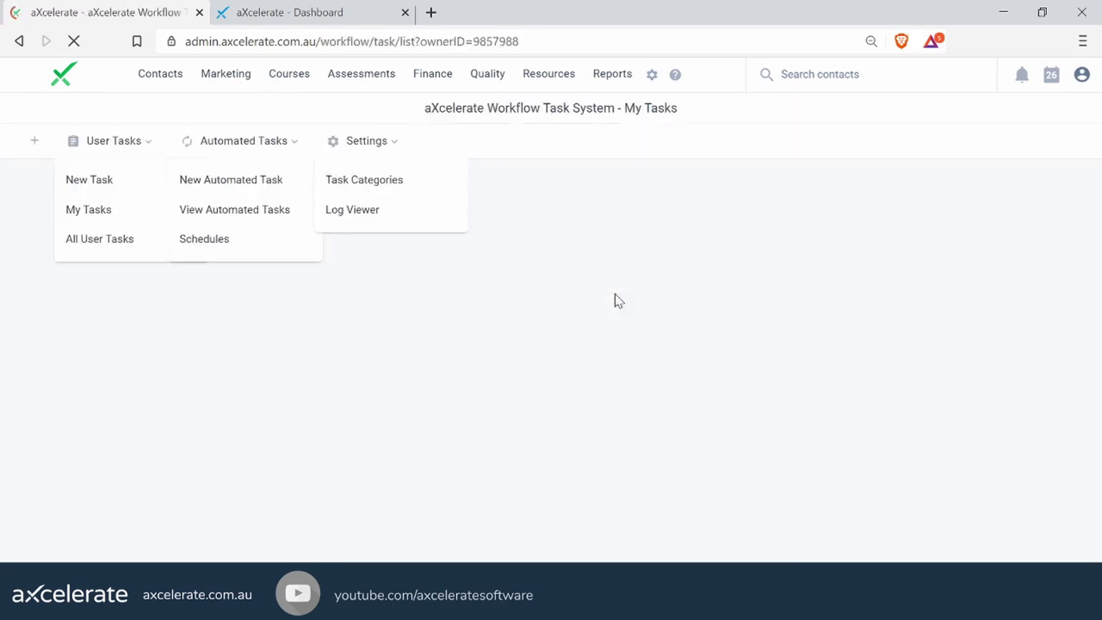
mouse_move(263, 141)
click(256, 185)
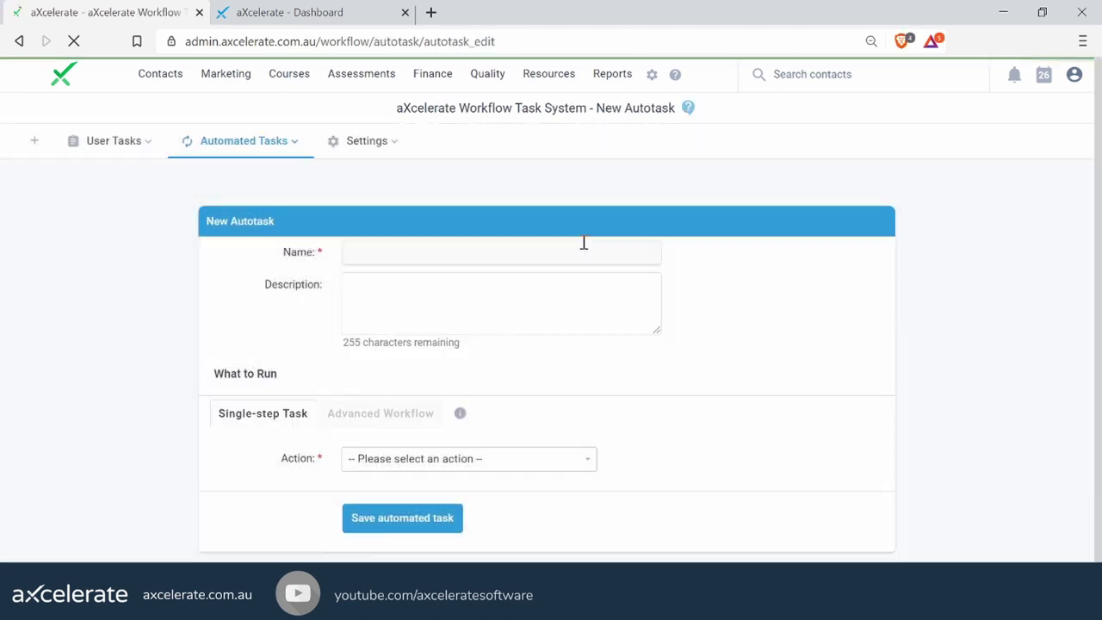
click(582, 247)
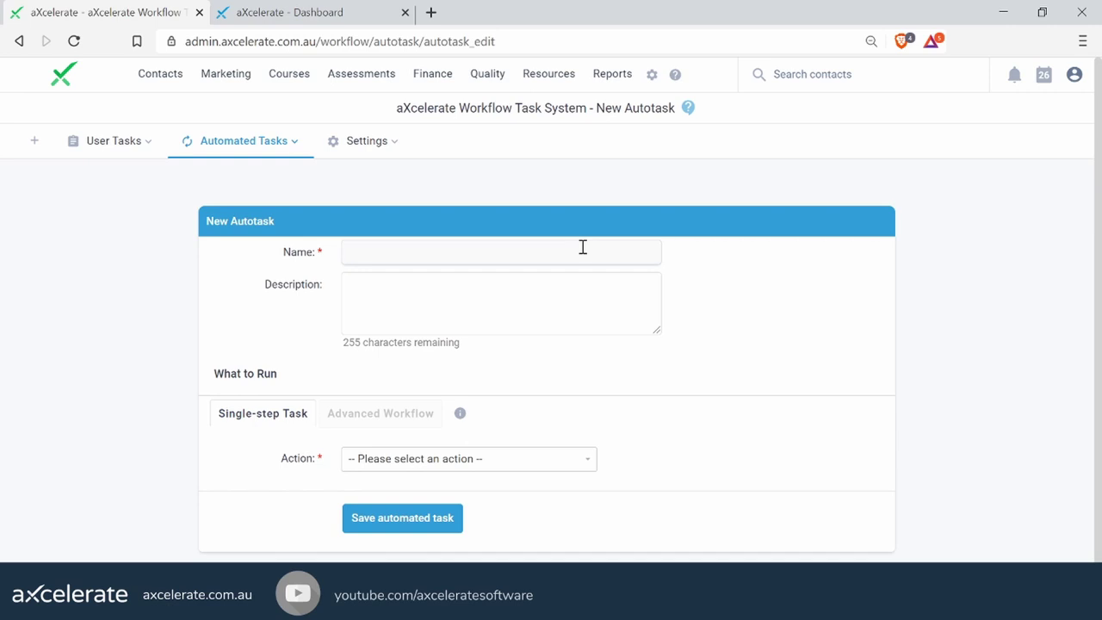
text(Send COVID Safe email)
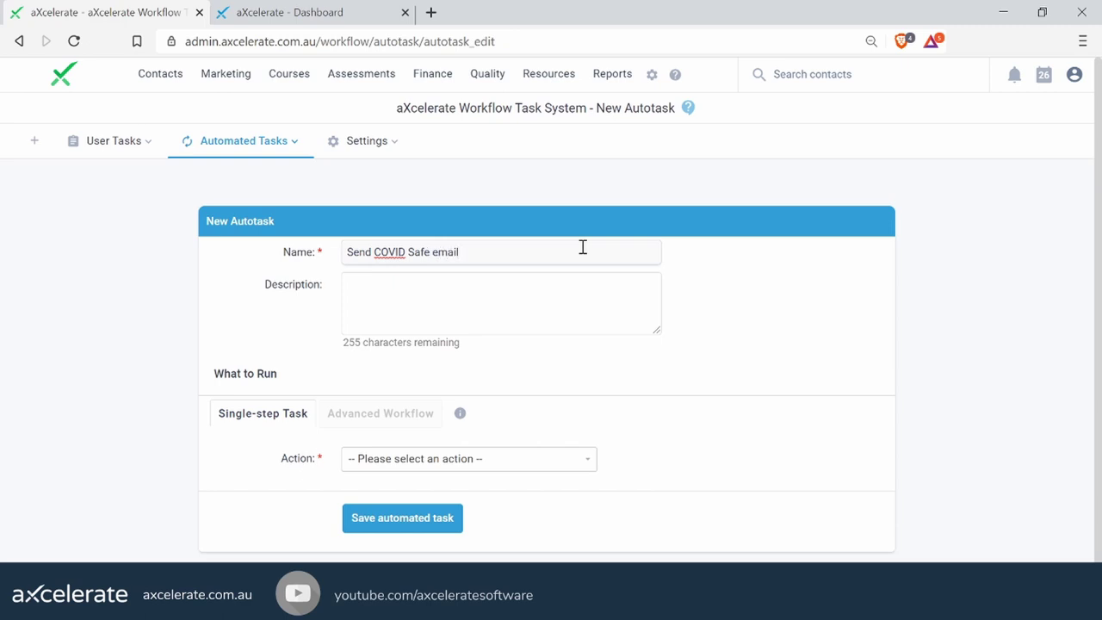
- Set the new task's action to Send Contact Template
click(713, 456)
click(572, 462)
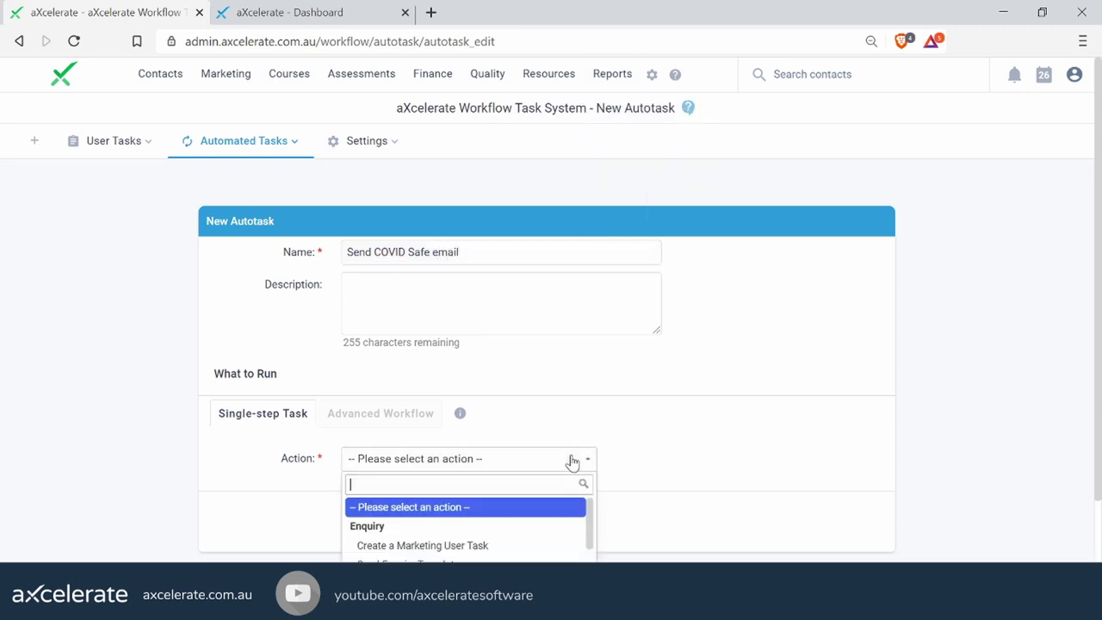
scroll(728, 382, down, 1)
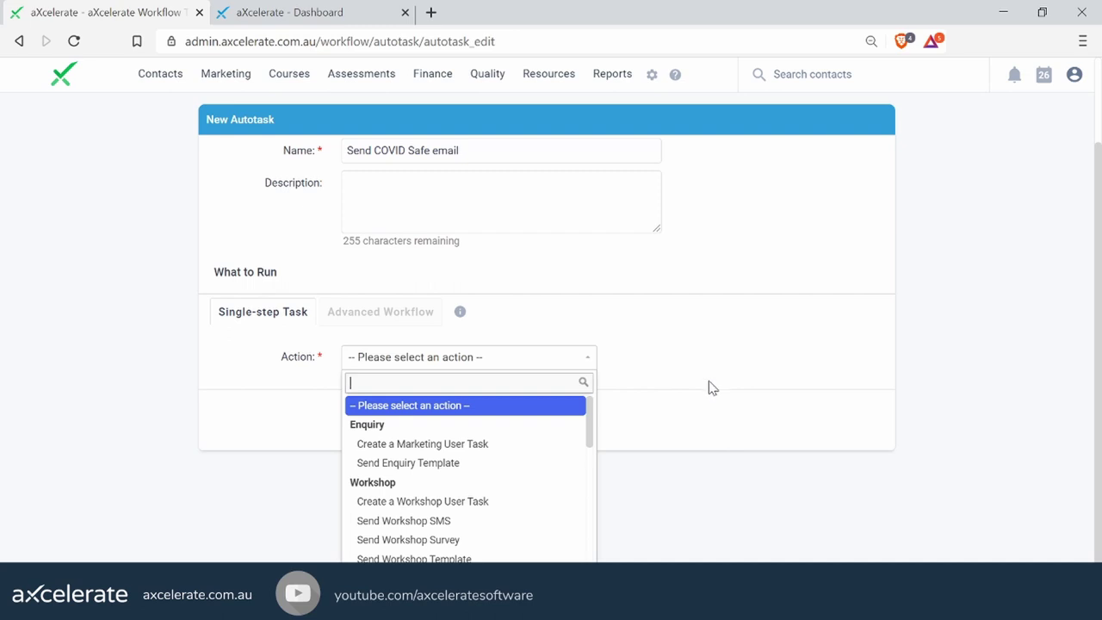
text(c)
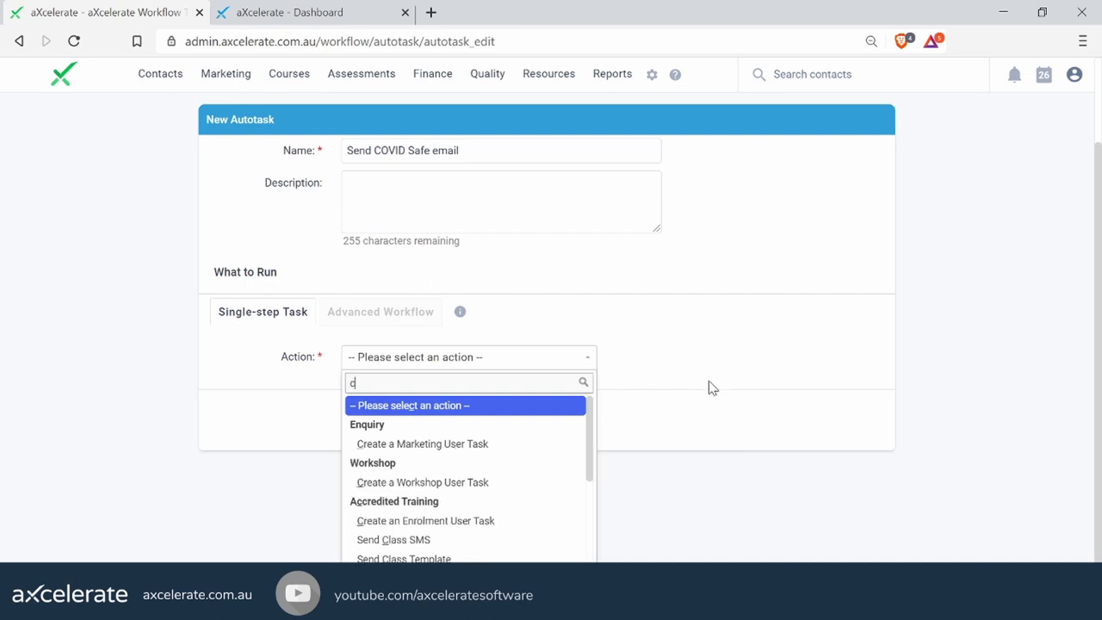
text(ontact)
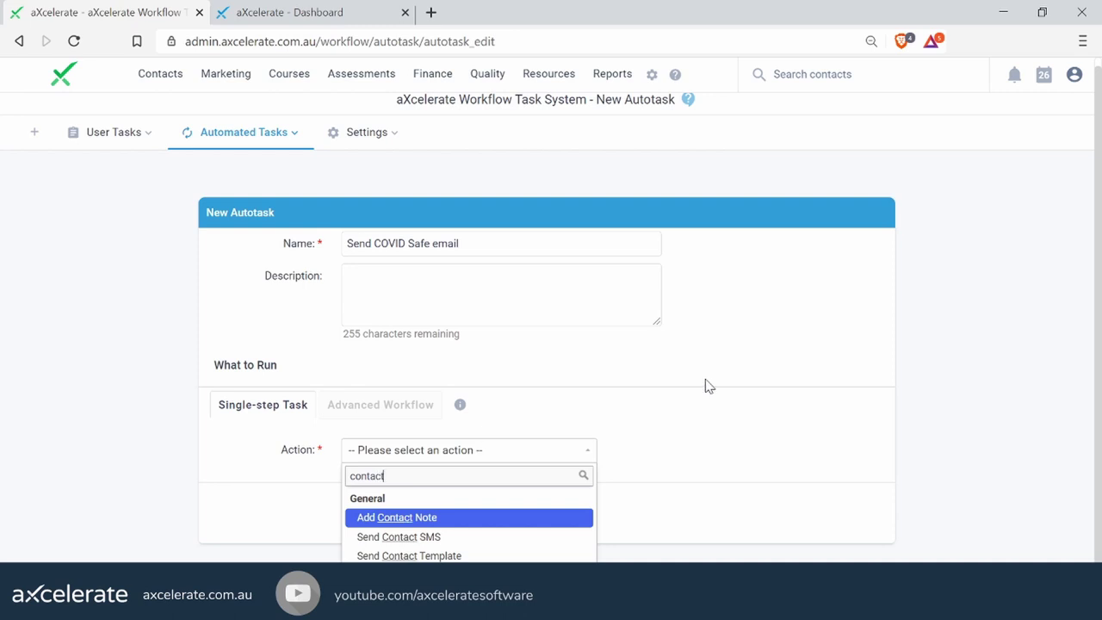
click(444, 556)
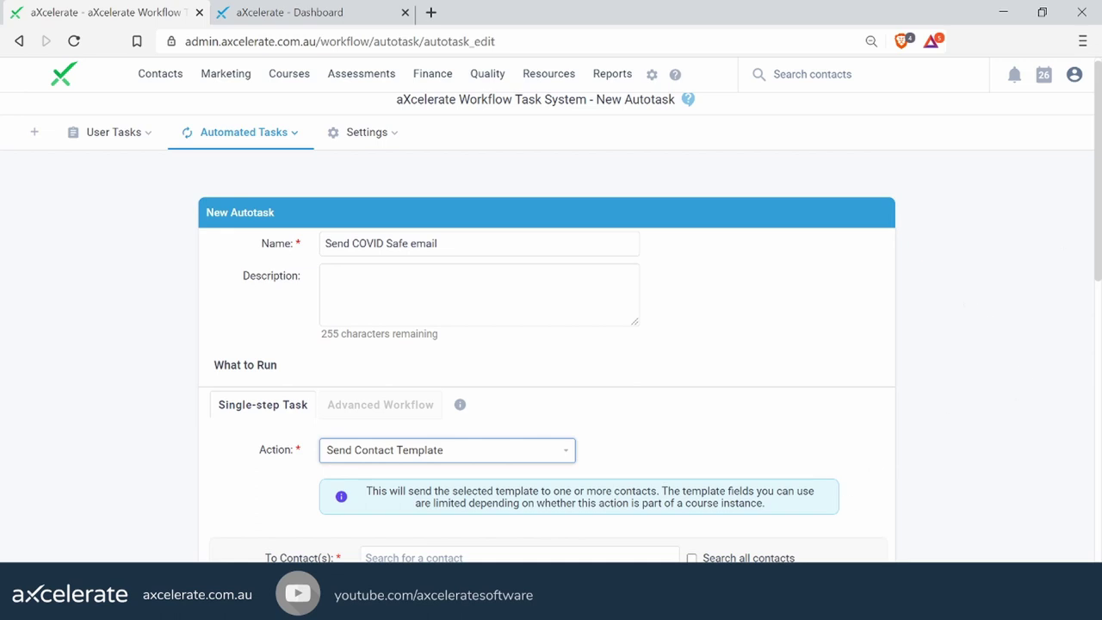
- Choose the Stay COVID-Safe template for the contact message
scroll(1033, 288, down, 3)
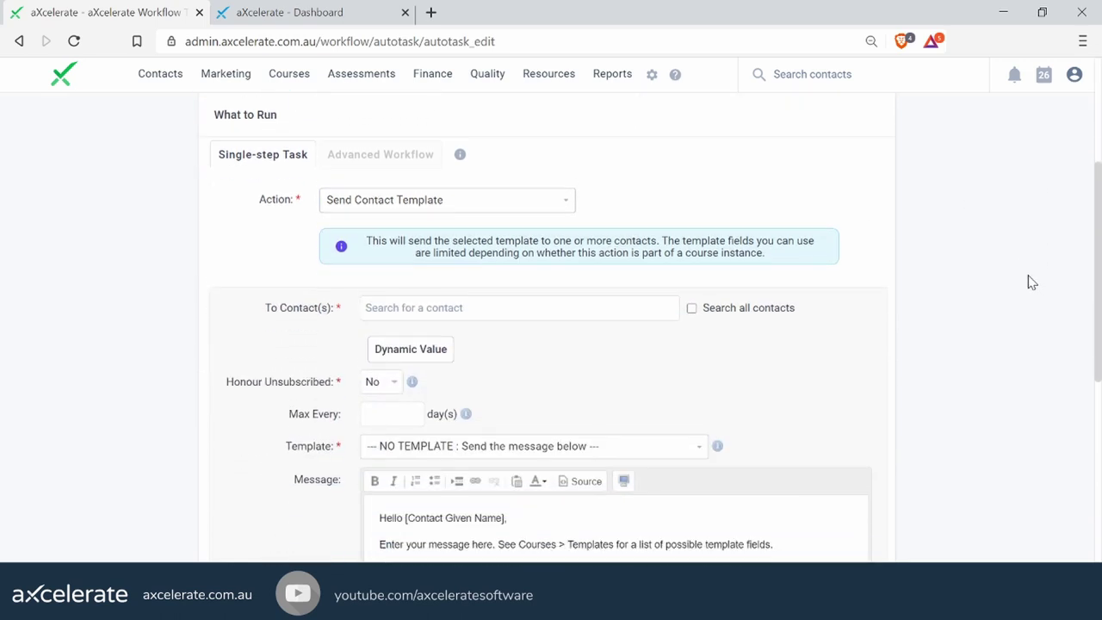
scroll(1031, 283, down, 1)
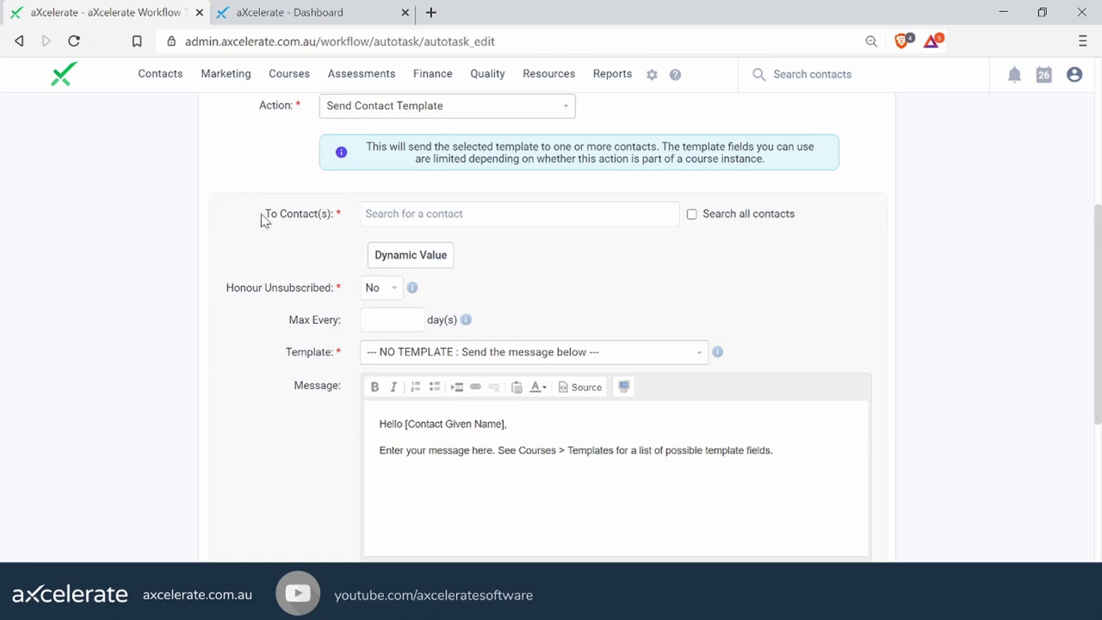
drag(264, 215, 318, 215)
click(917, 322)
scroll(915, 321, down, 1)
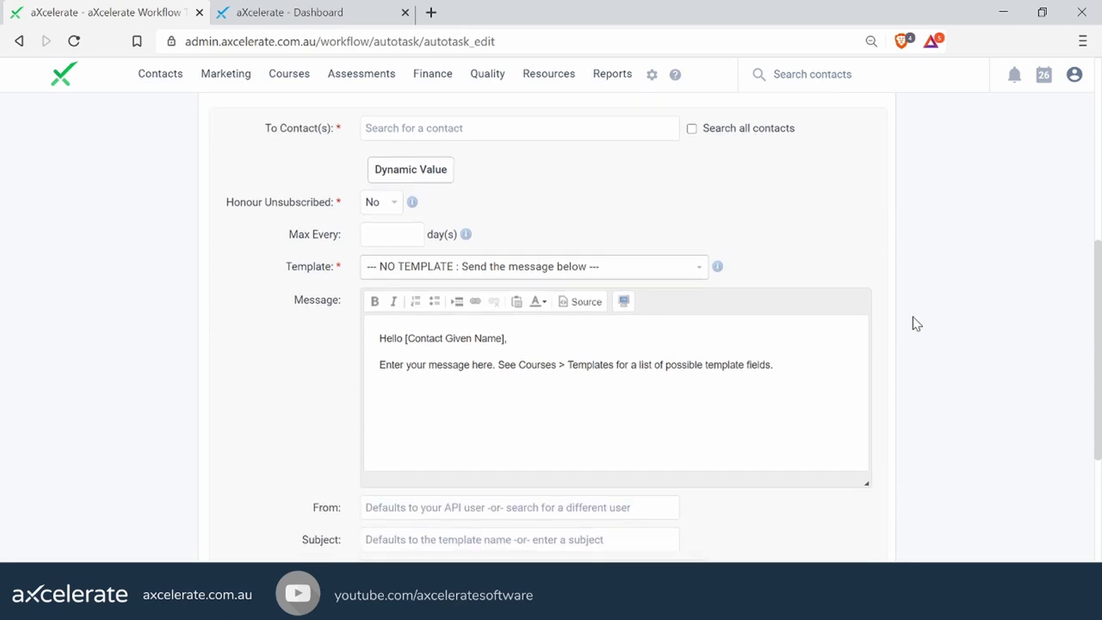
click(686, 272)
text(covid)
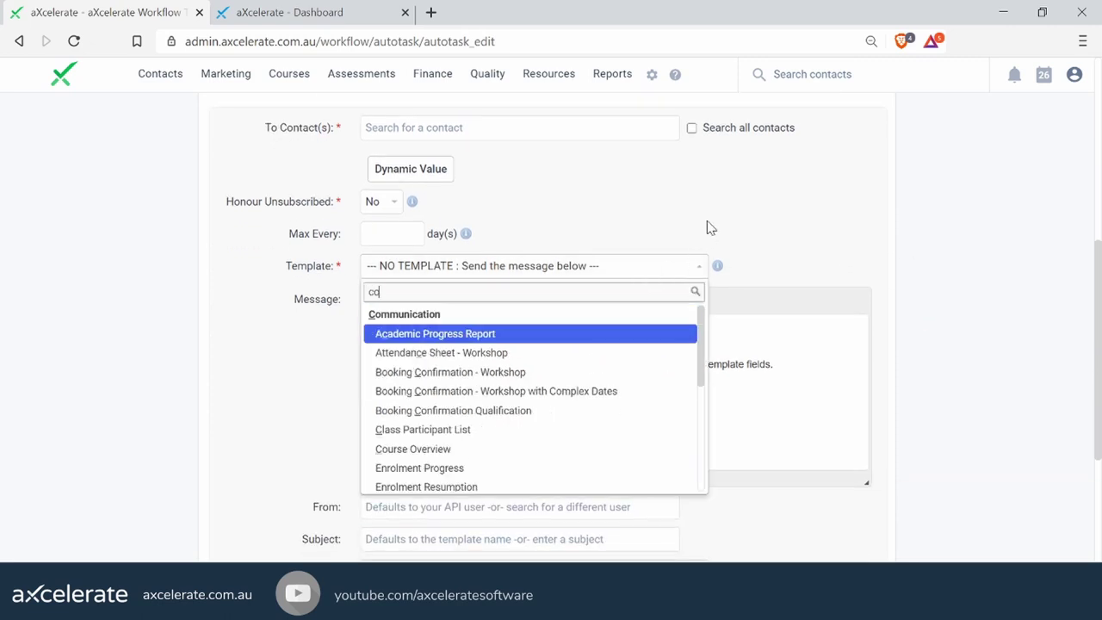
click(659, 334)
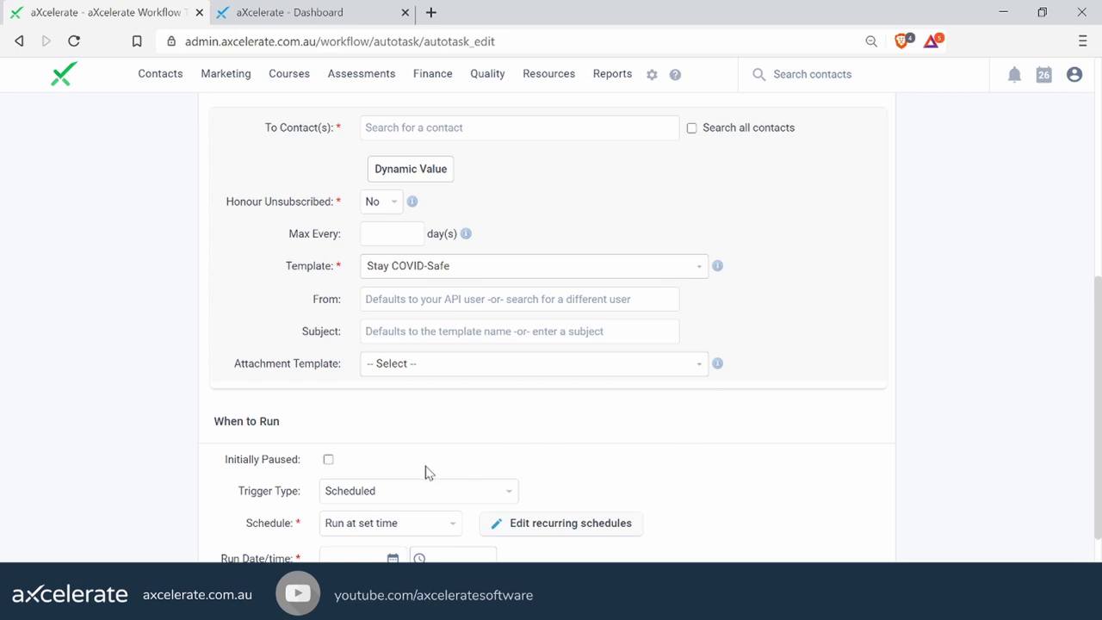
- Set the task's trigger type to Report Row Event
click(388, 500)
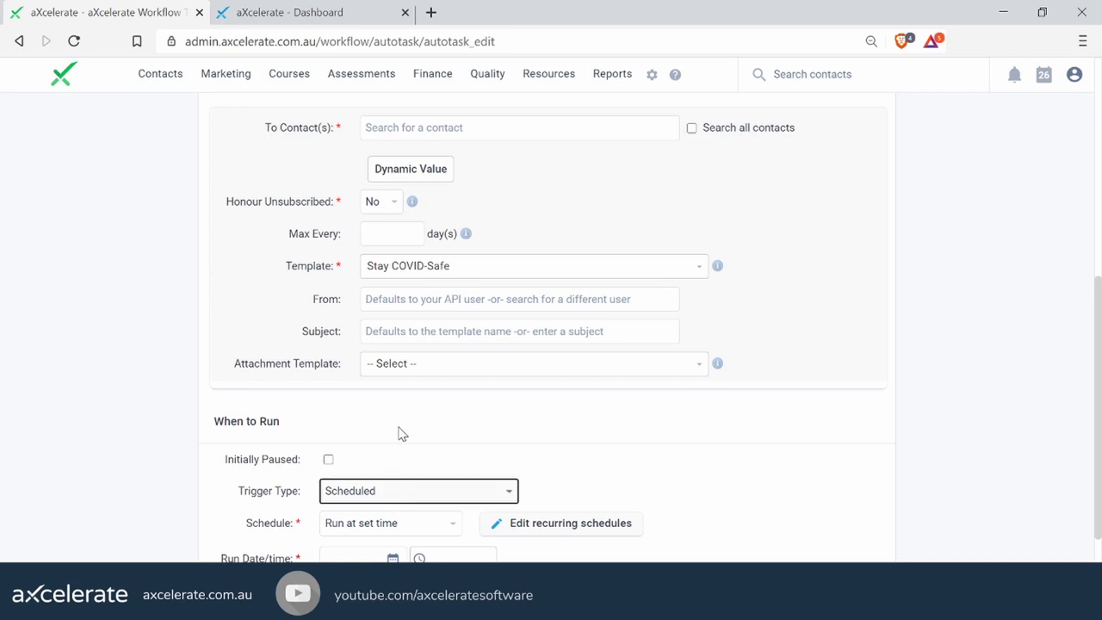
key(Down)
click(733, 451)
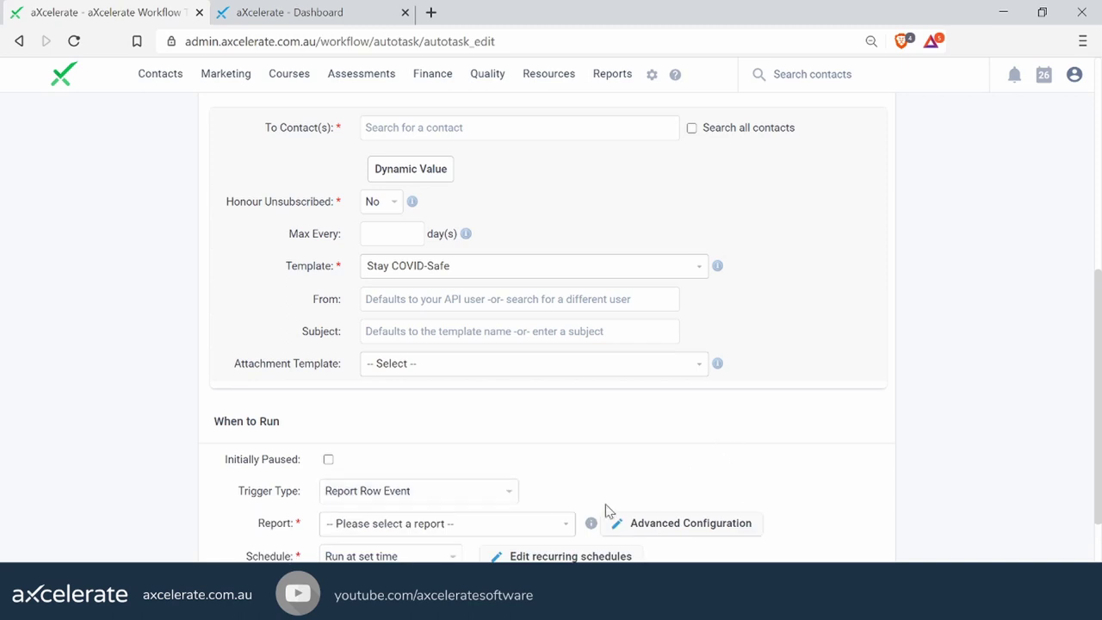
- Select All In Progress Students as the report that triggers the COVID Safe email task
click(560, 538)
scroll(607, 470, down, 1)
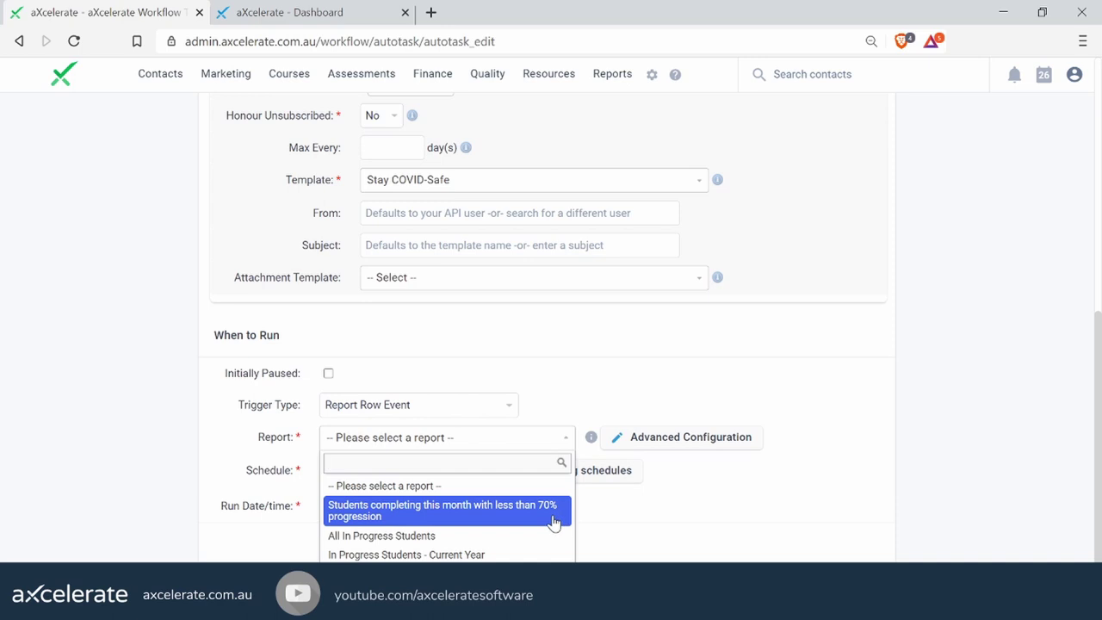
click(509, 534)
scroll(758, 364, down, 1)
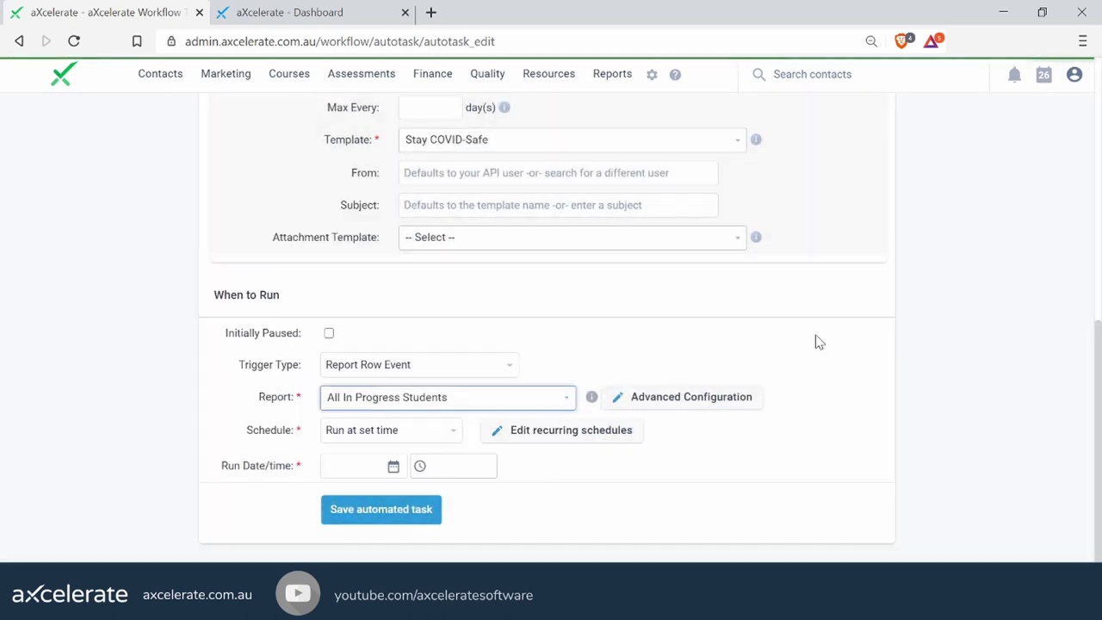
scroll(816, 337, up, 1)
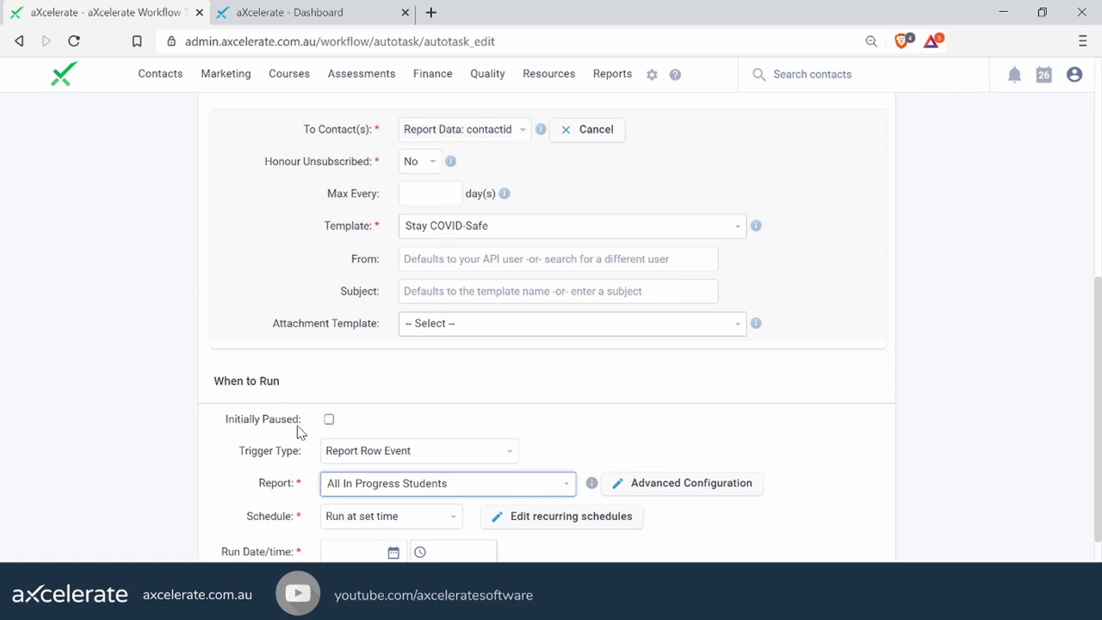
- Set the task's run date to 26/08/2020 and its run time to 3:00 PM
click(368, 556)
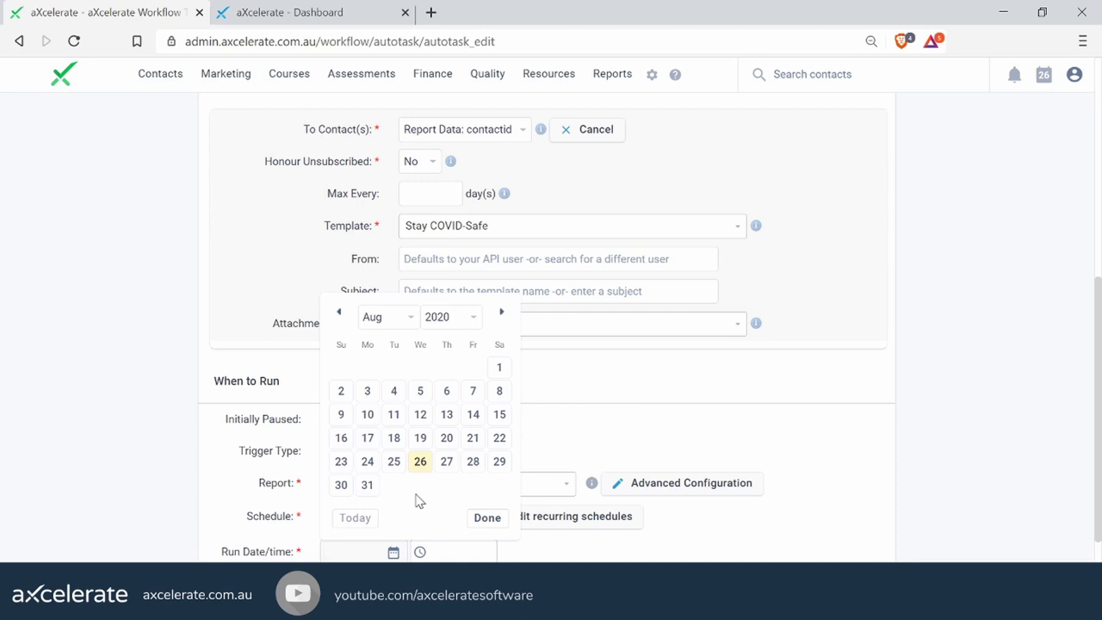
click(420, 463)
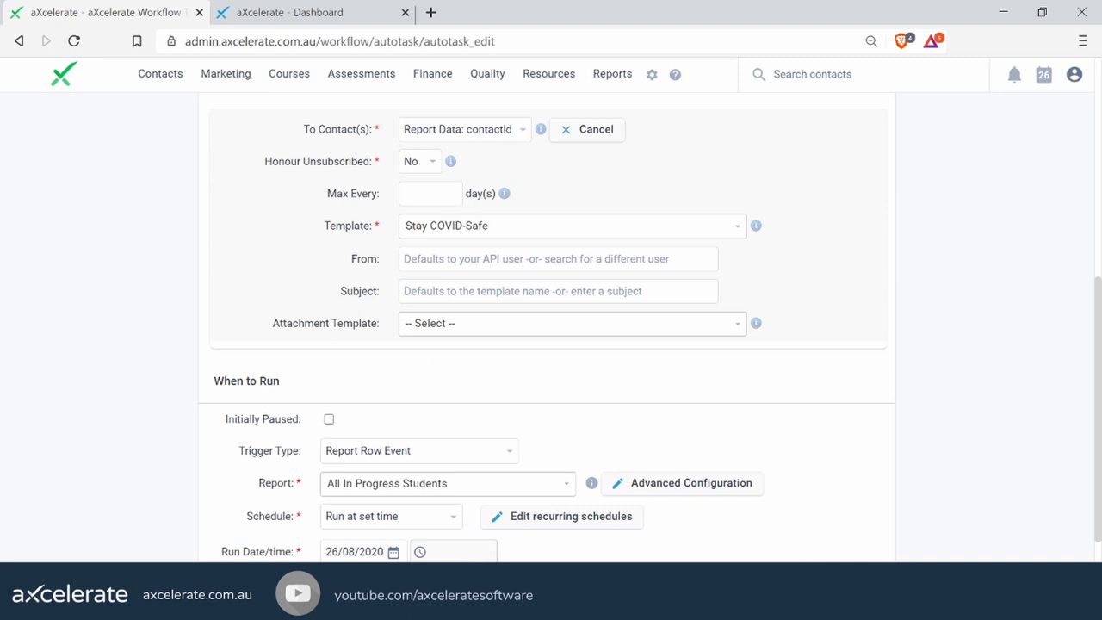
text(3p)
click(703, 430)
scroll(860, 415, down, 2)
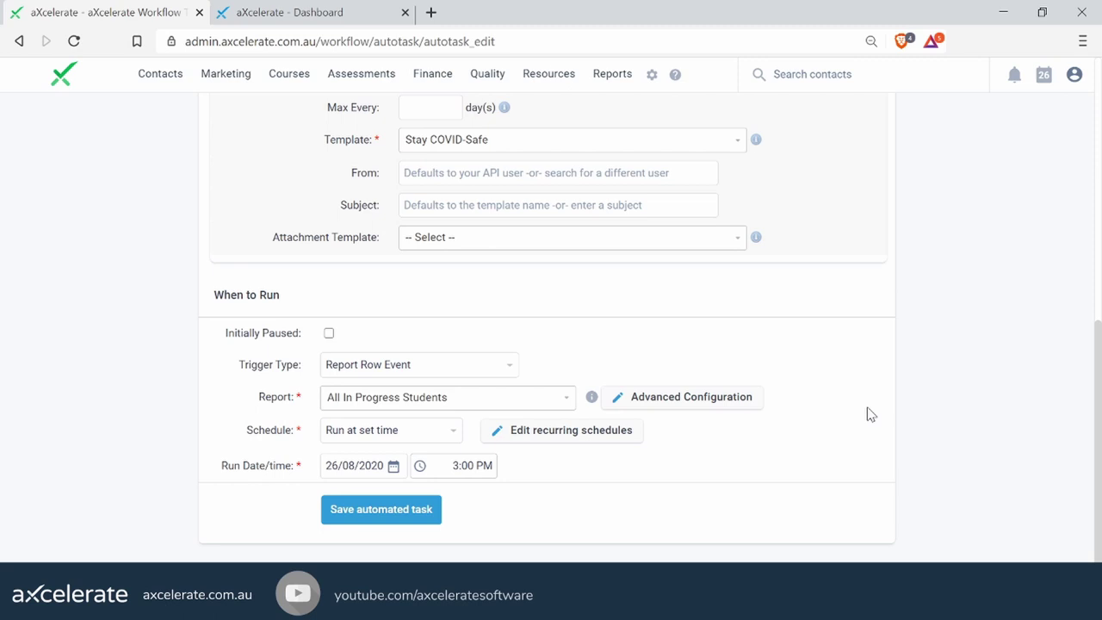
- Change the task's run time to 1:45 PM
drag(447, 473, 514, 478)
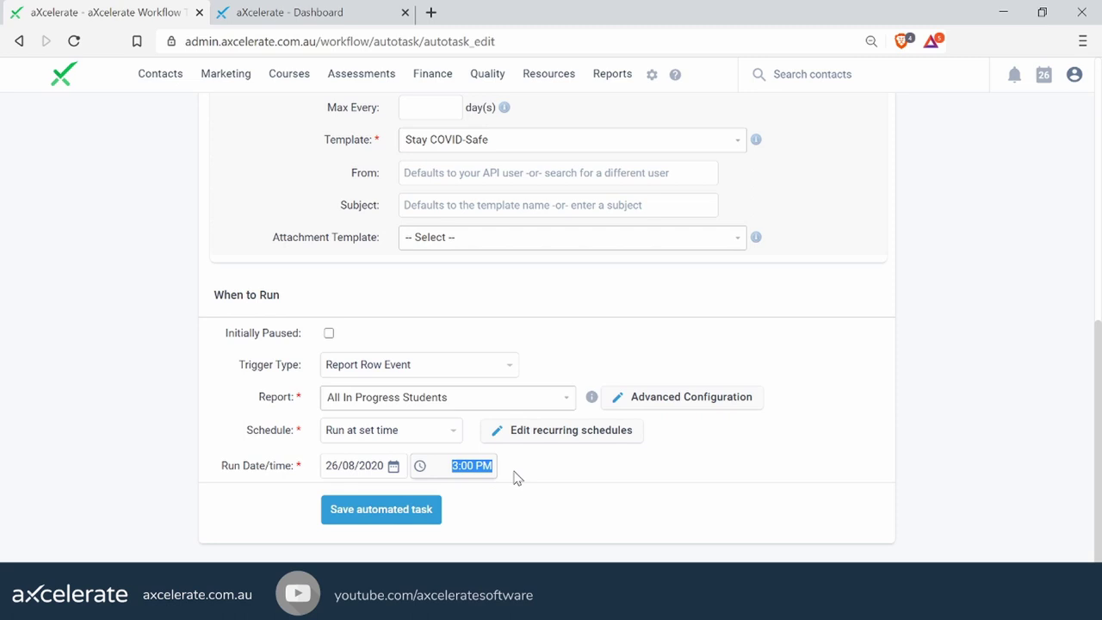
text(1345)
key(Tab)
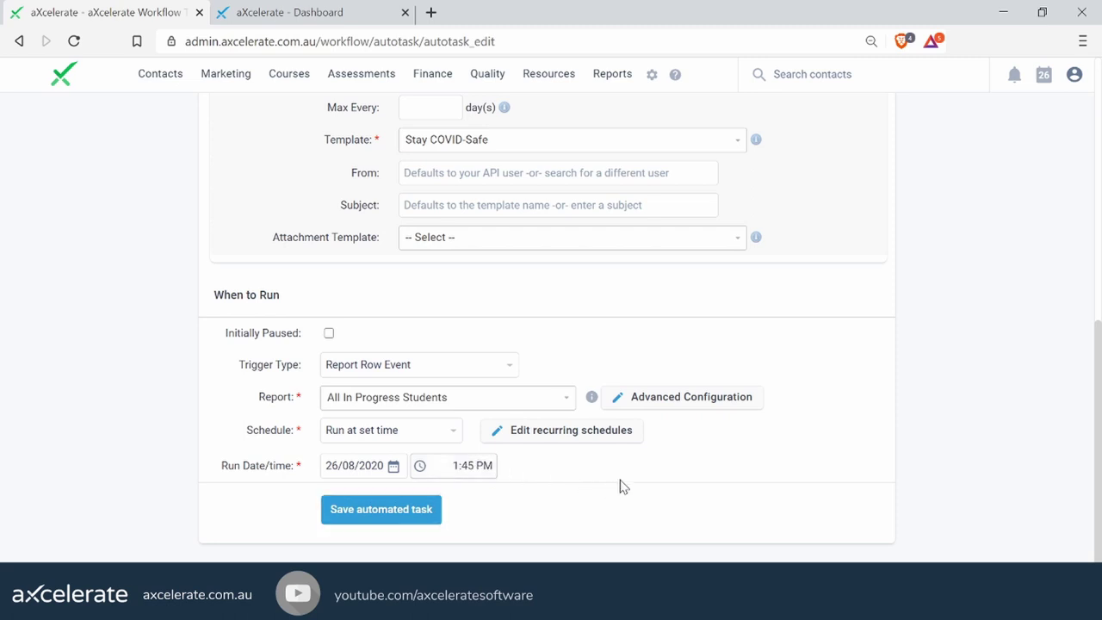
- Set the task's run time to 2:45 PM and save the automated task
drag(447, 475, 543, 479)
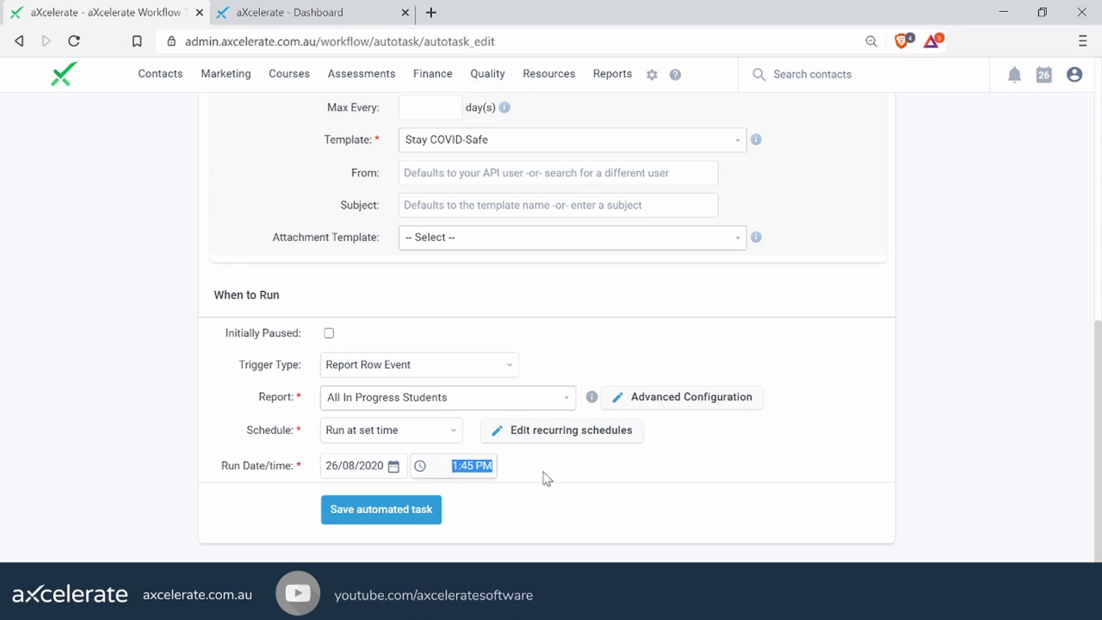
text(1445)
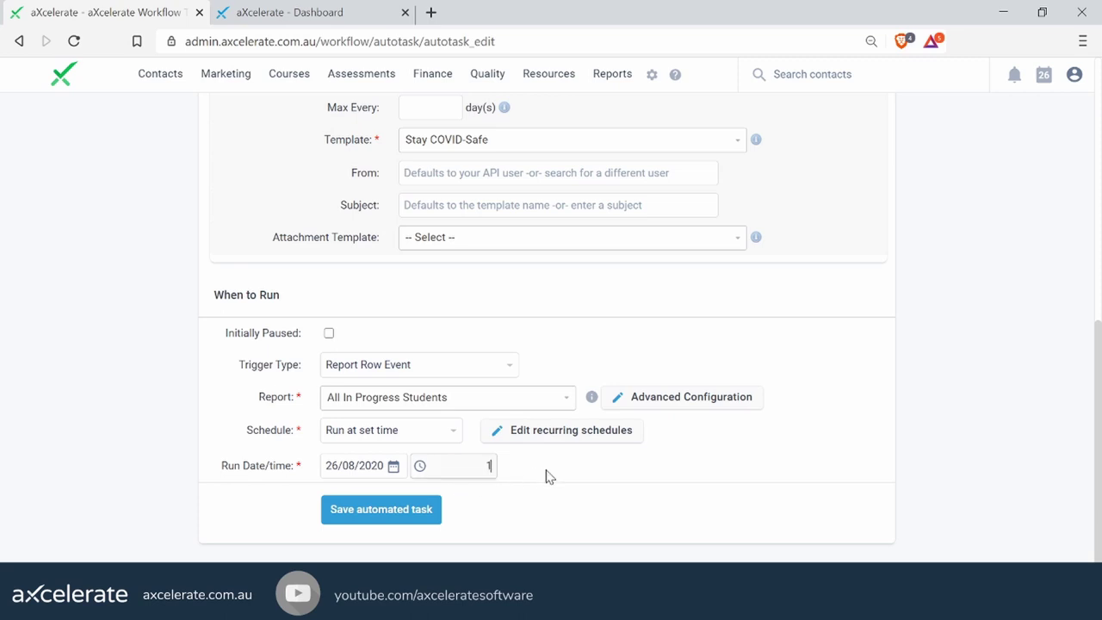
click(544, 476)
click(388, 516)
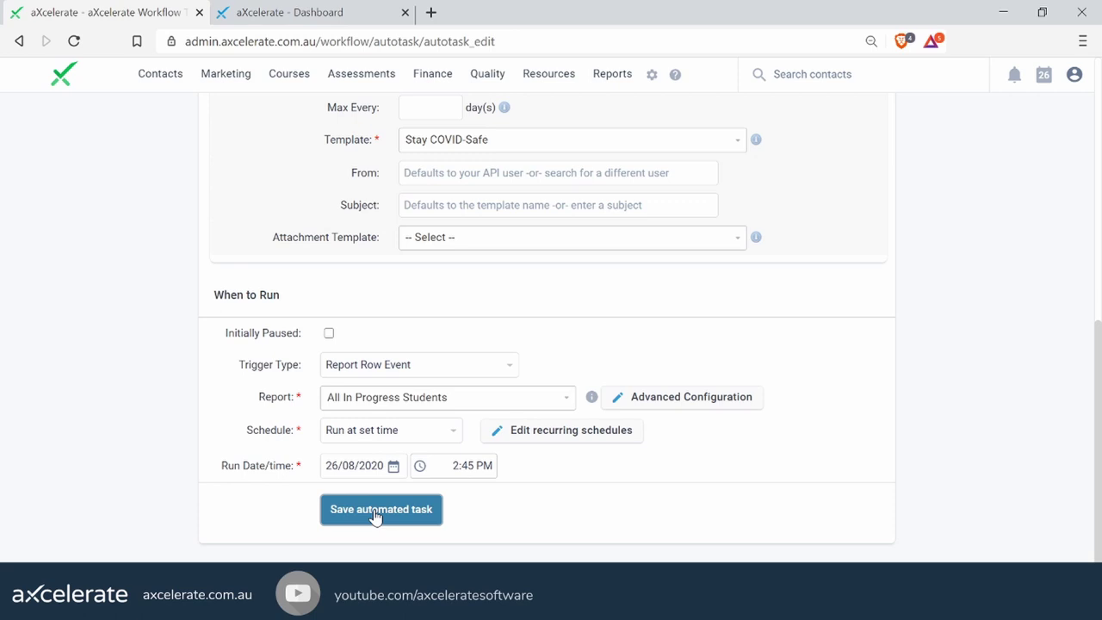
click(375, 512)
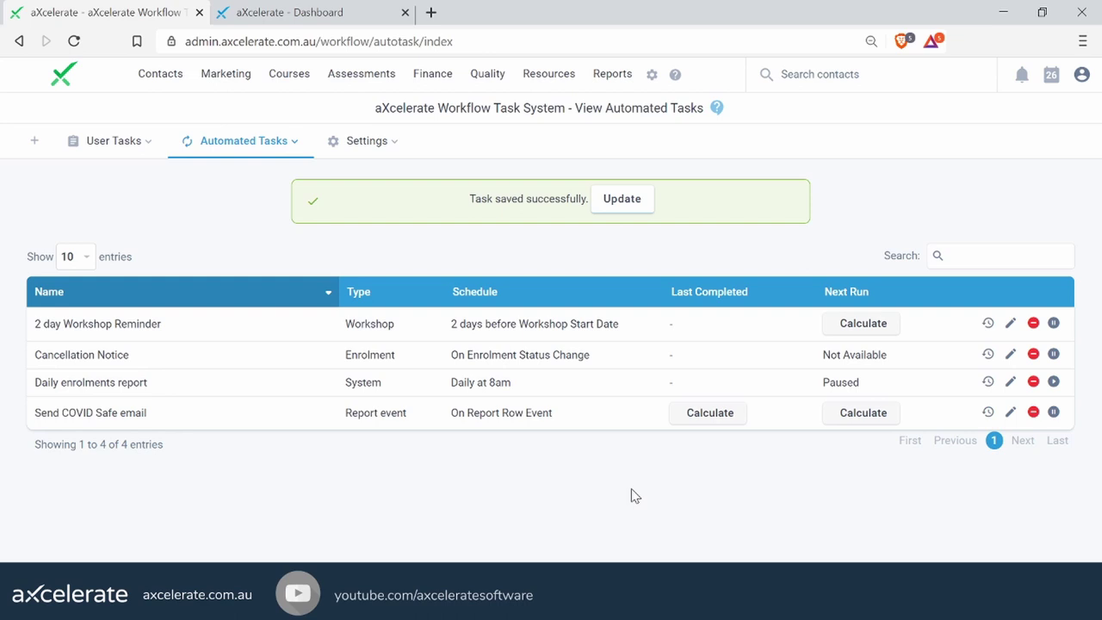
- Show the available help resources, including Short Hits of Training (SHOTs) and Webinar Recordings
click(629, 86)
mouse_move(674, 75)
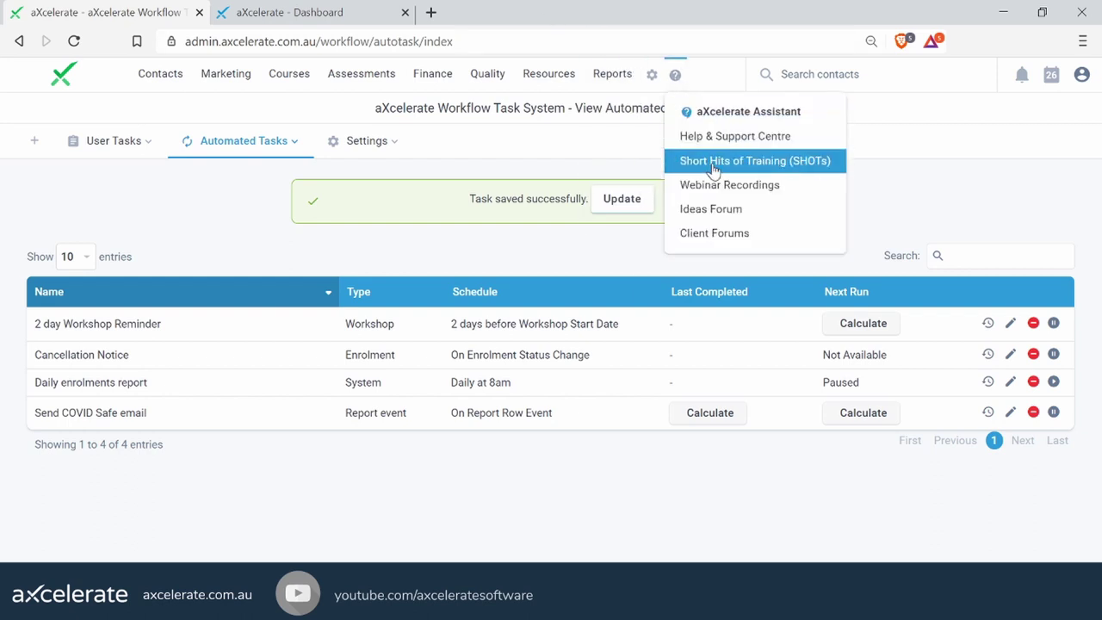